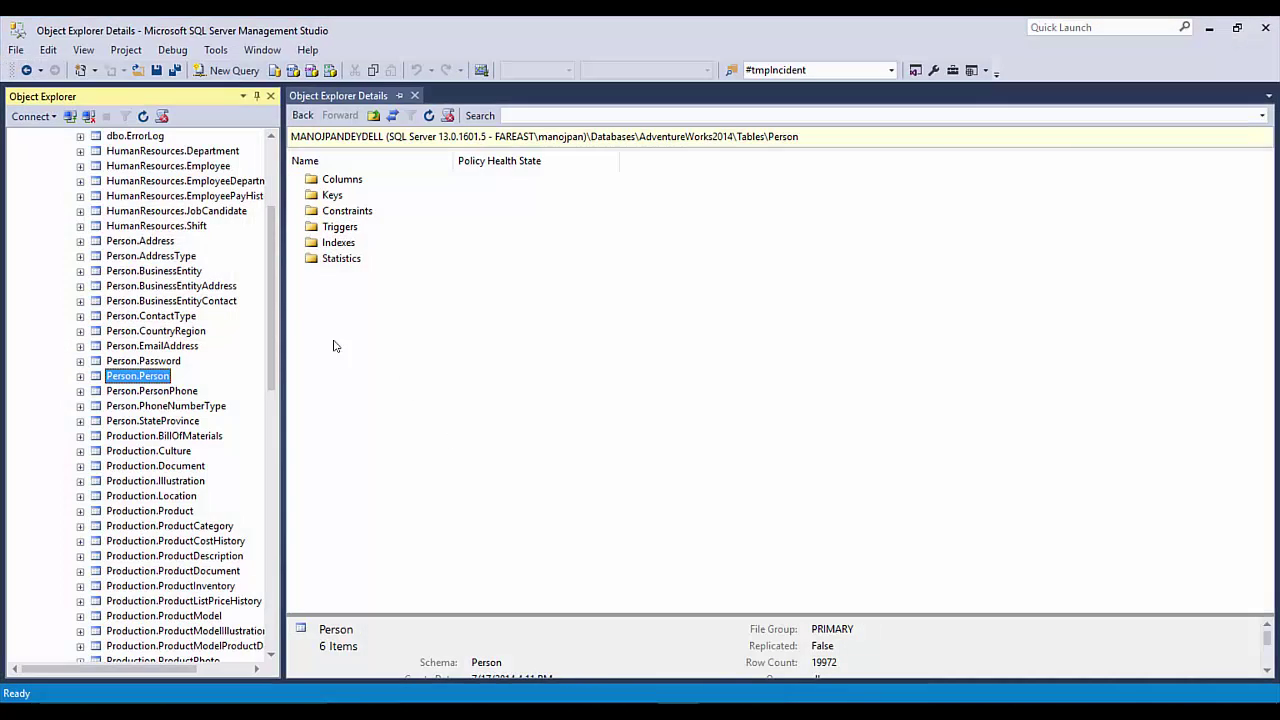
- In Object Explorer, browse AdventureWorks2014's tables and select Person.Person to show its columns, keys and indexes
{"action": "key", "text": "Left"}
{"action": "key", "text": "Left"}
{"action": "key", "text": "Left"}
{"action": "key", "text": "Left"}
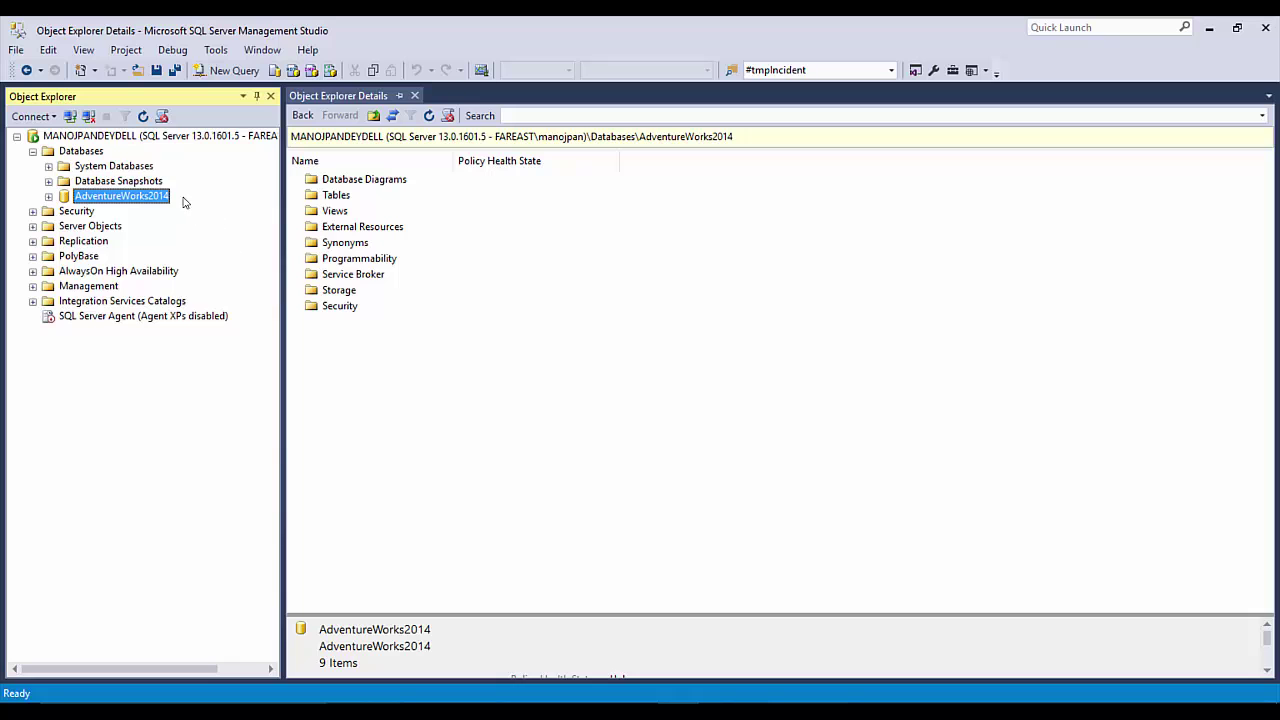
{"action": "key", "text": "Right"}
{"action": "double_click", "coordinate": [106, 229]}
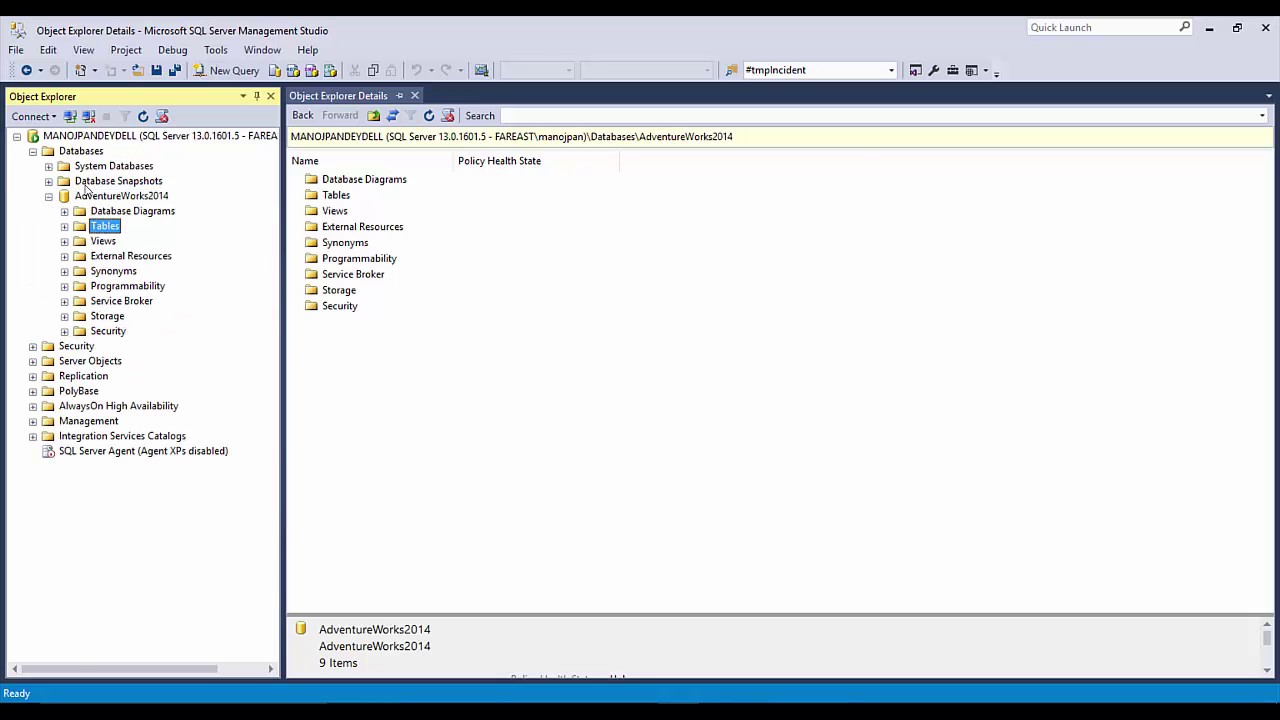
{"action": "scroll", "coordinate": [245, 428], "scroll_direction": "down", "scroll_amount": 2}
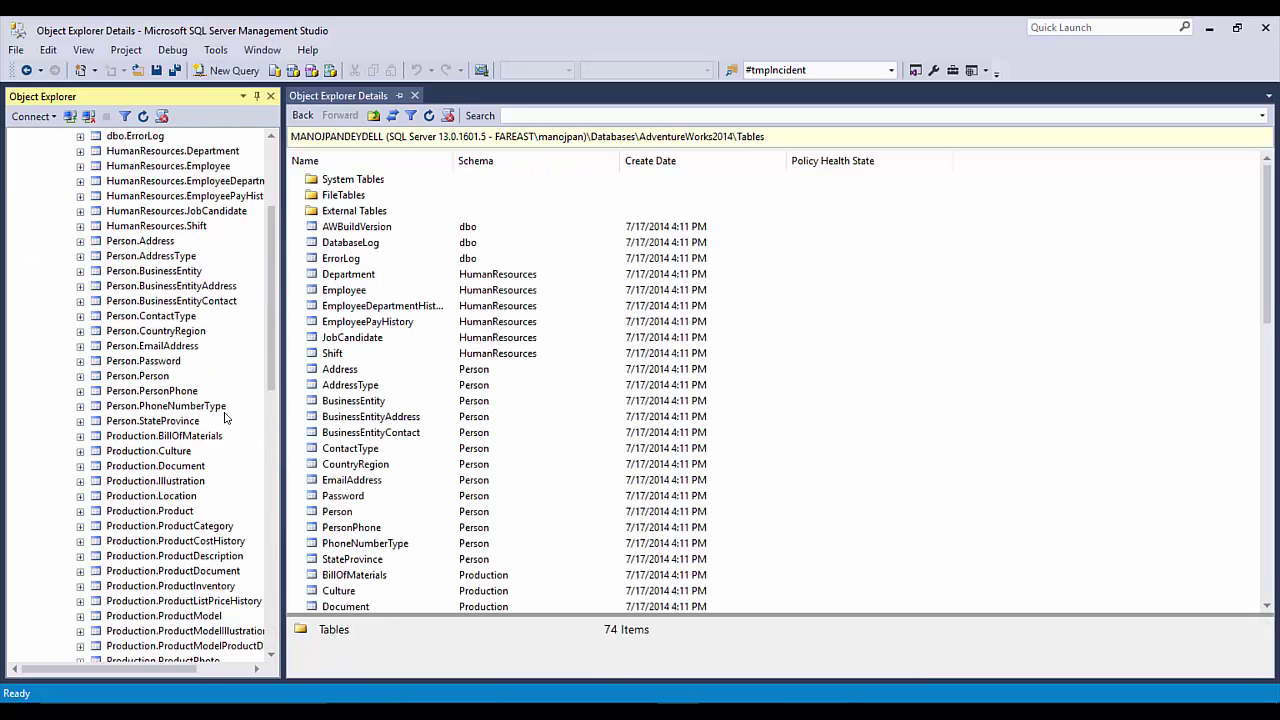
{"action": "left_click", "coordinate": [135, 377]}
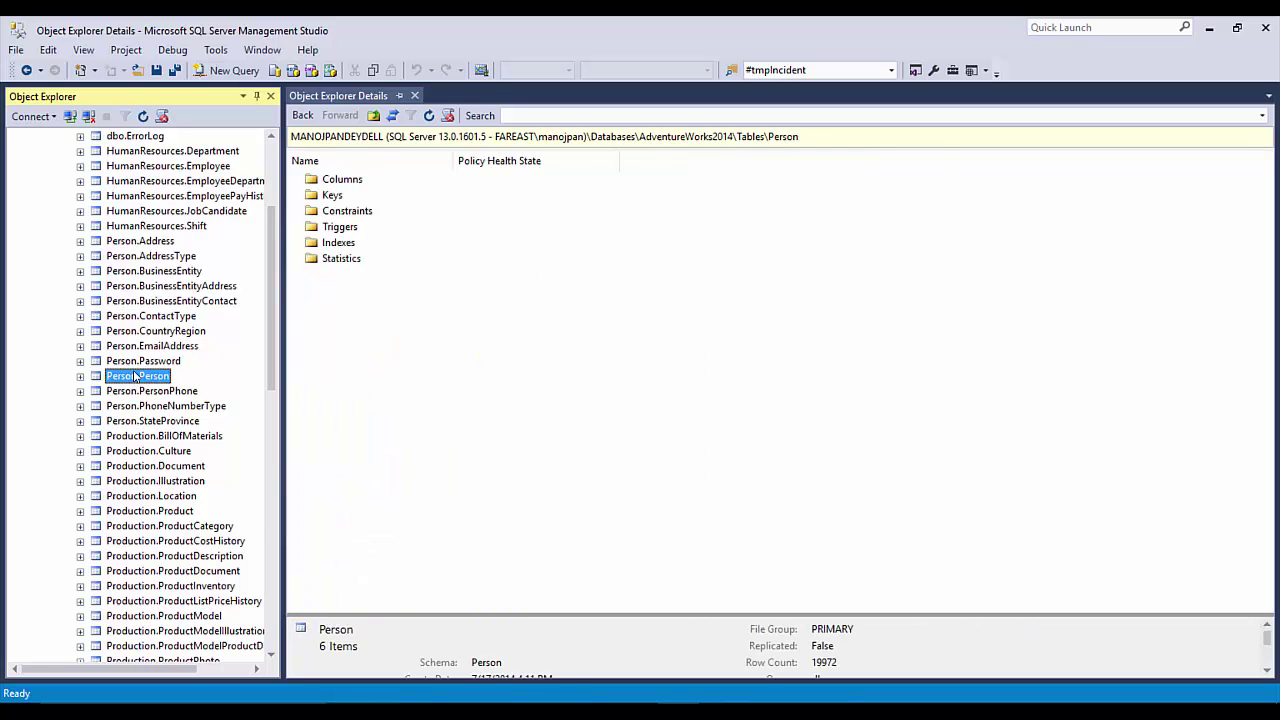
{"action": "scroll", "coordinate": [222, 385], "scroll_direction": "up", "scroll_amount": 4}
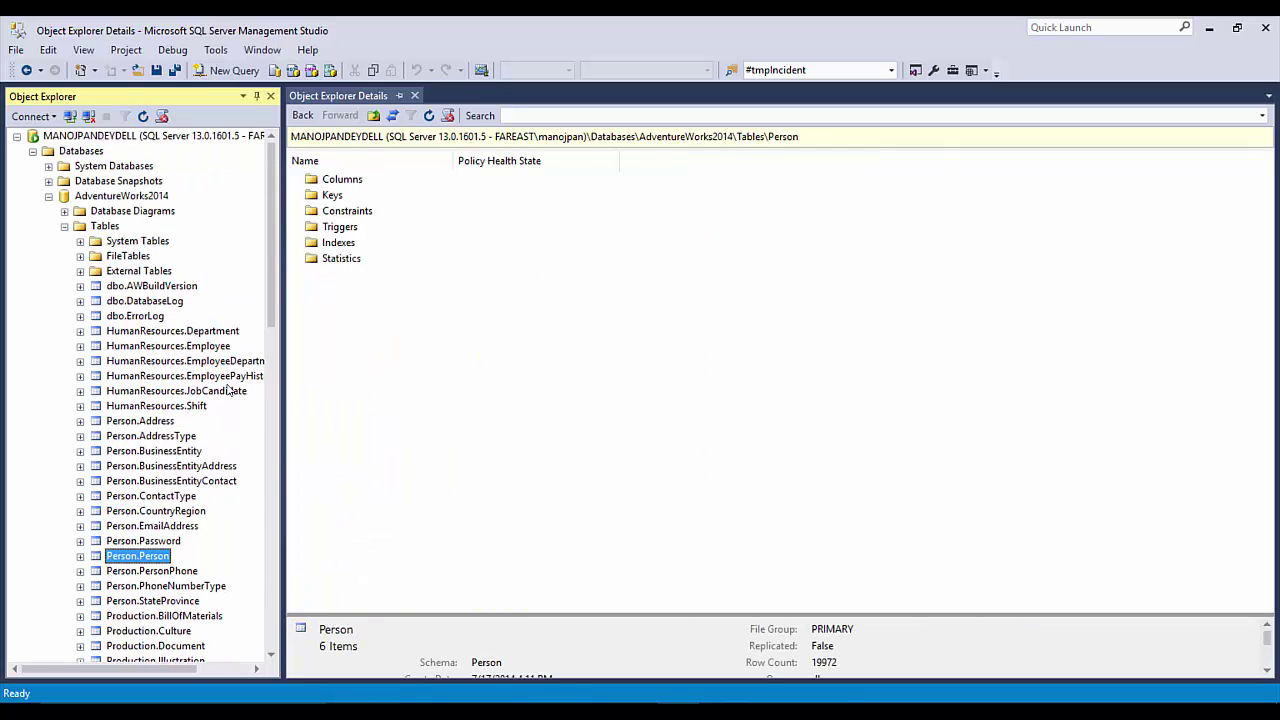
- Launch Excel 2016 with a new blank workbook and select cell A1
{"action": "key", "text": "super"}
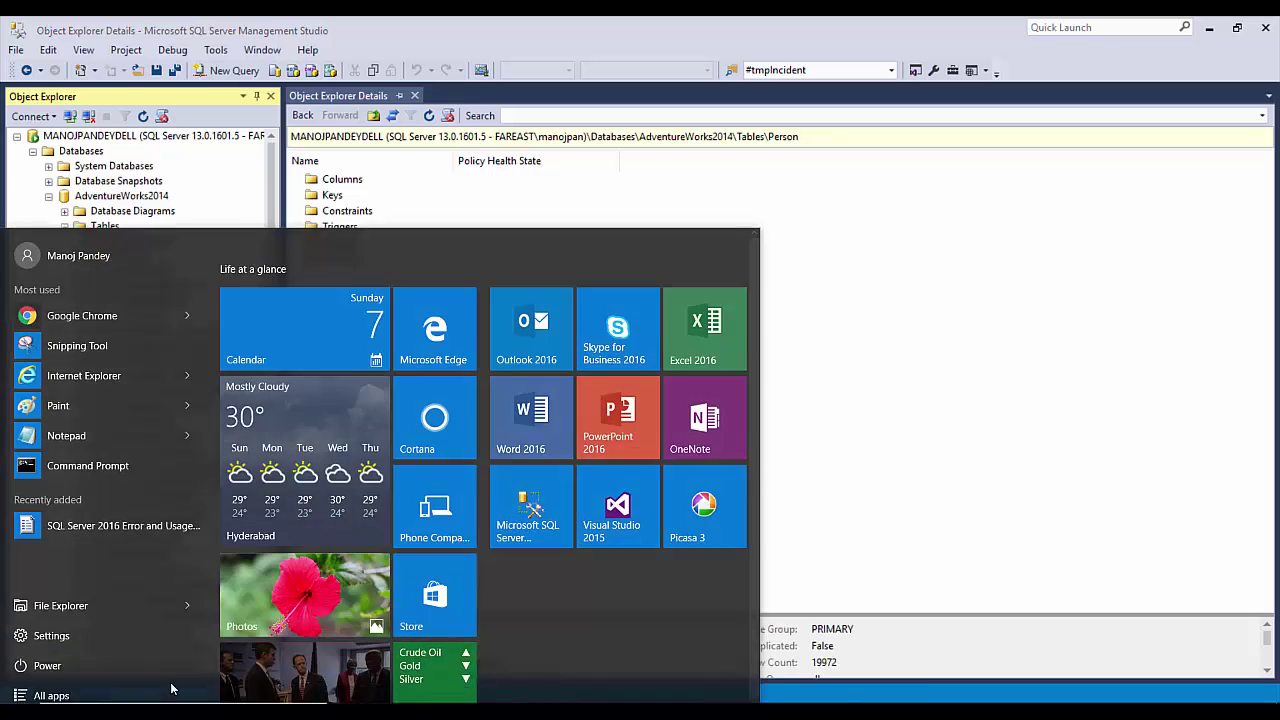
{"action": "left_click", "coordinate": [728, 322]}
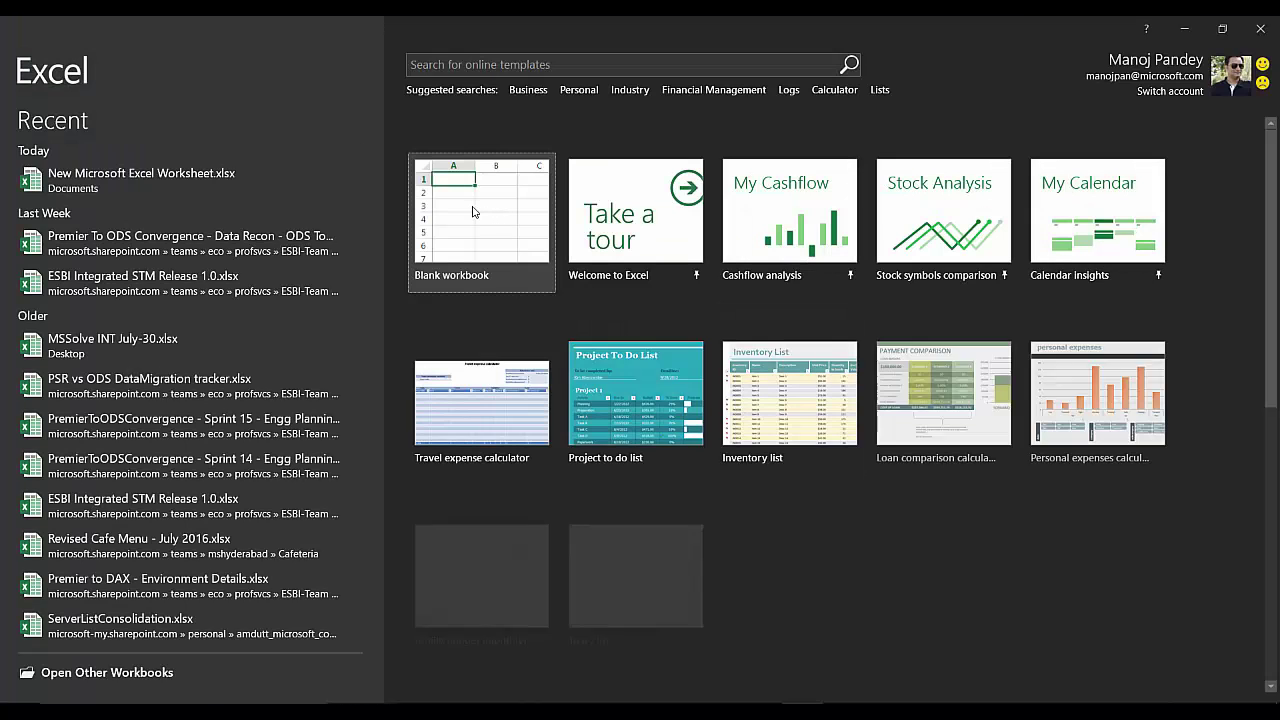
{"action": "left_click", "coordinate": [473, 212]}
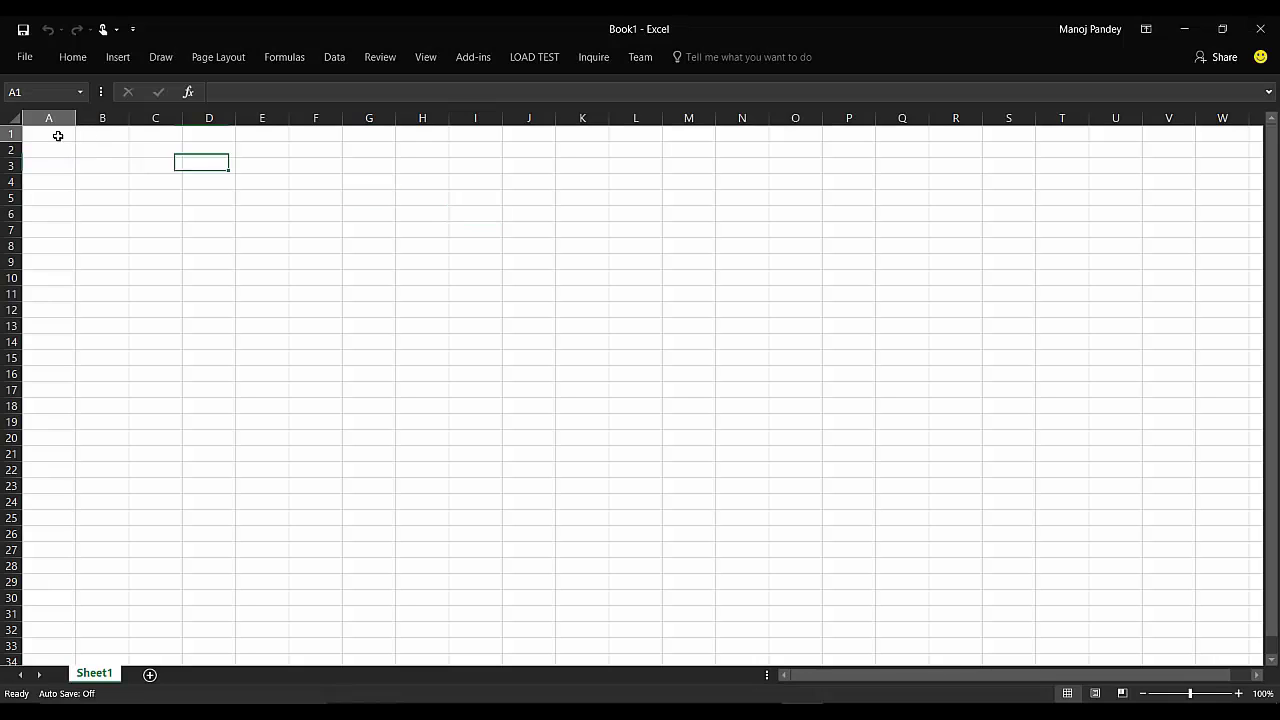
{"action": "left_click", "coordinate": [54, 134]}
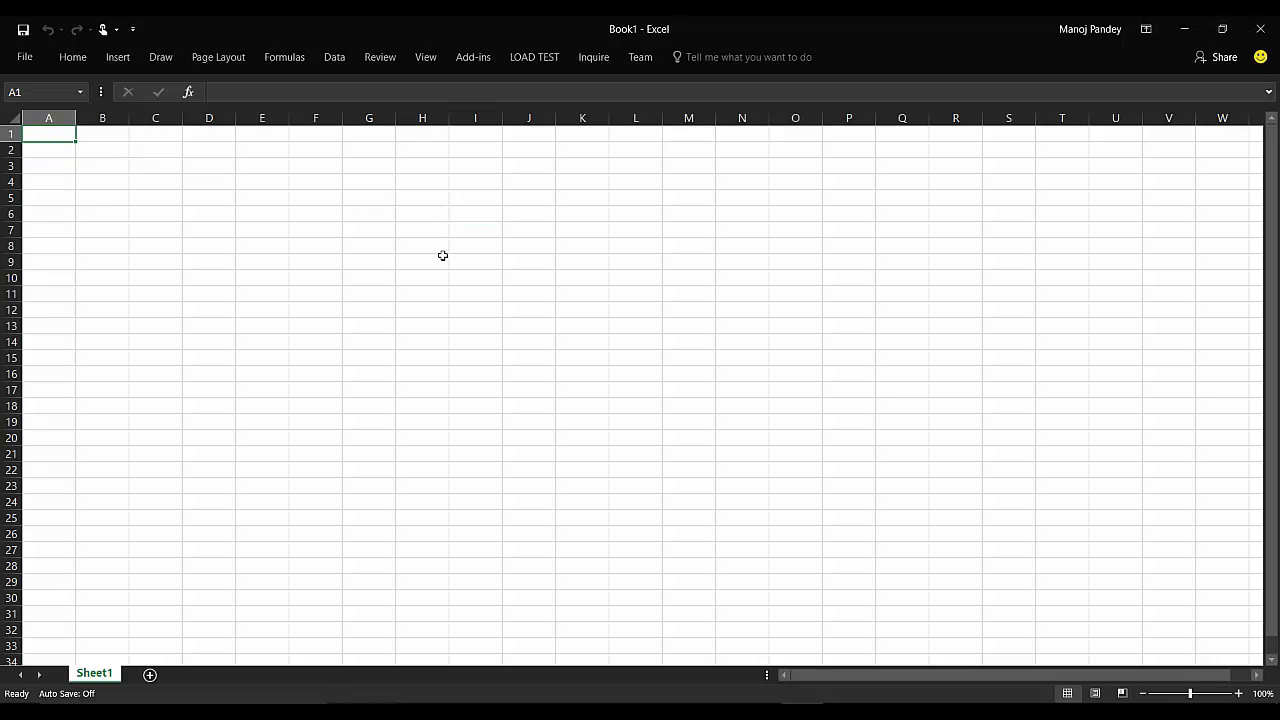
- Start a SQL Server import via Data > From Other Sources > From SQL Server
{"action": "left_click", "coordinate": [333, 60]}
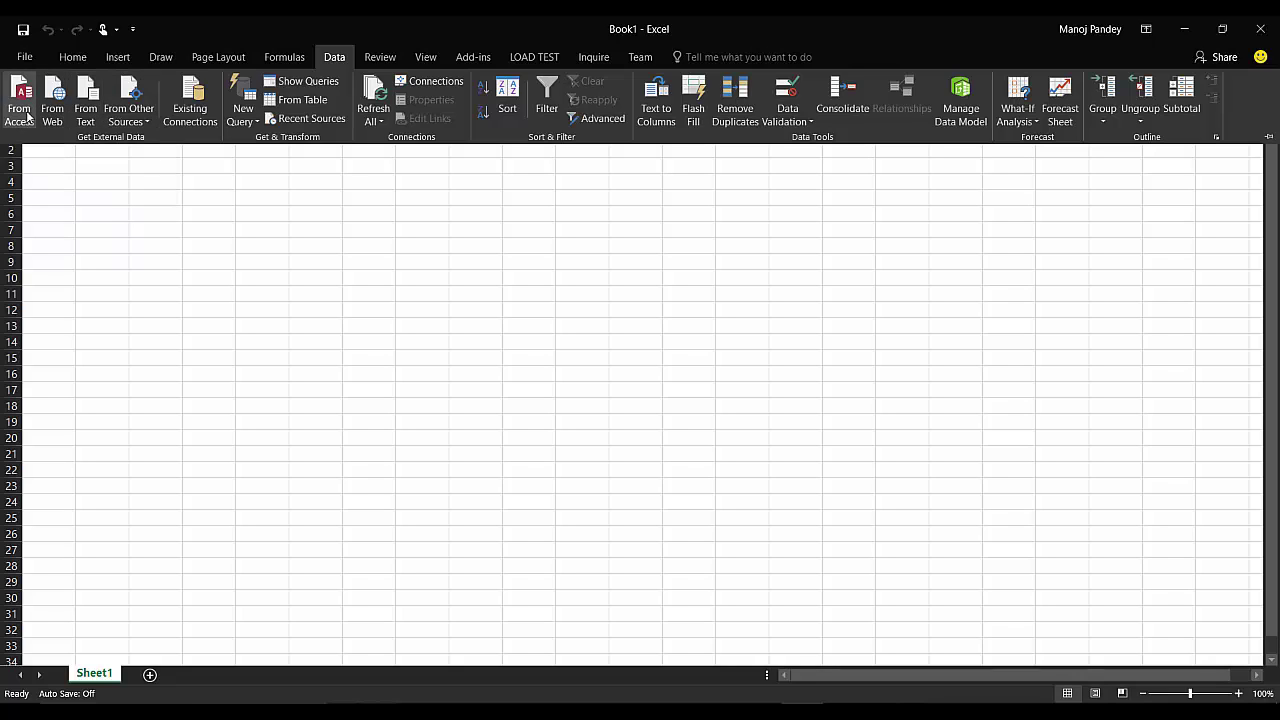
{"action": "left_click", "coordinate": [137, 120]}
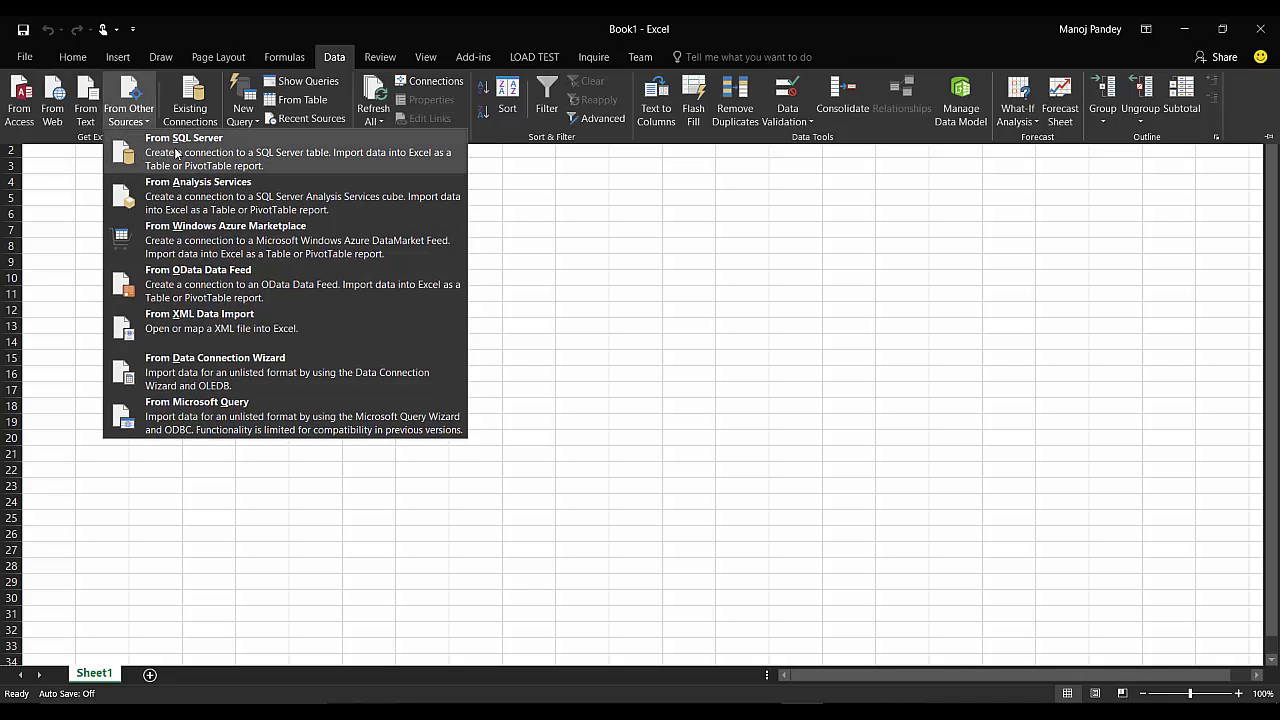
{"action": "left_click", "coordinate": [235, 153]}
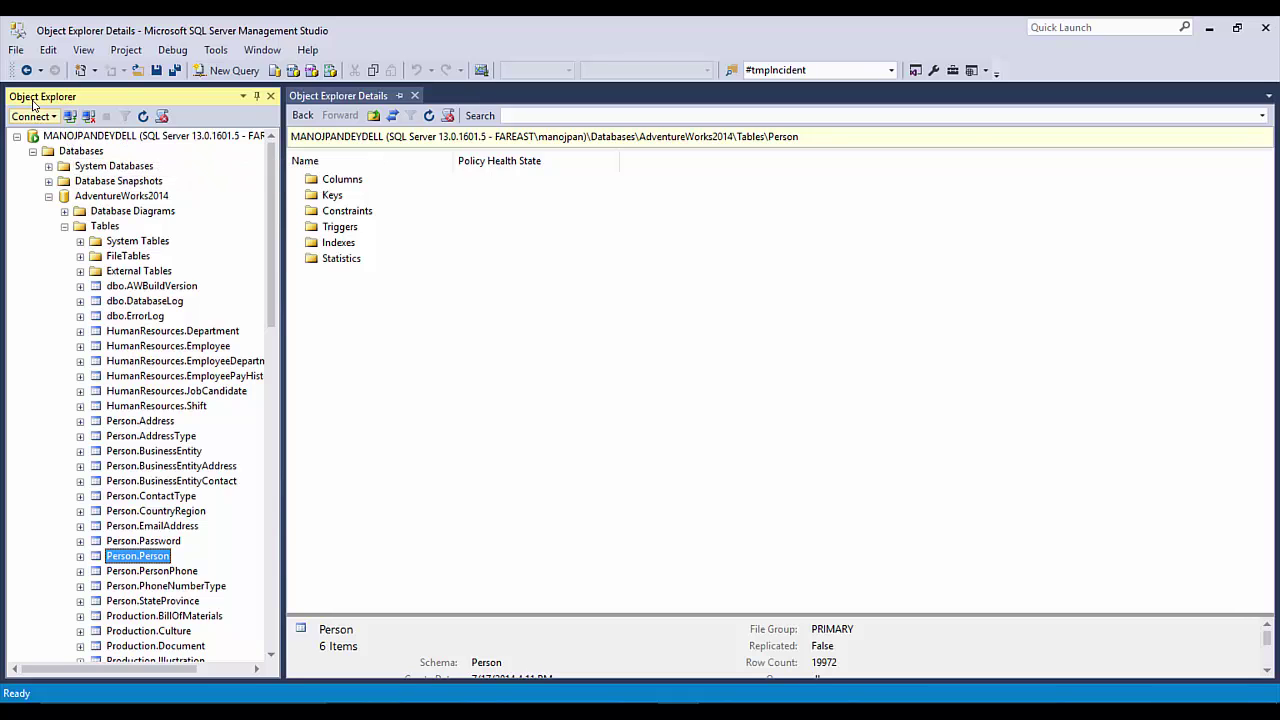
{"action": "left_click", "coordinate": [35, 116]}
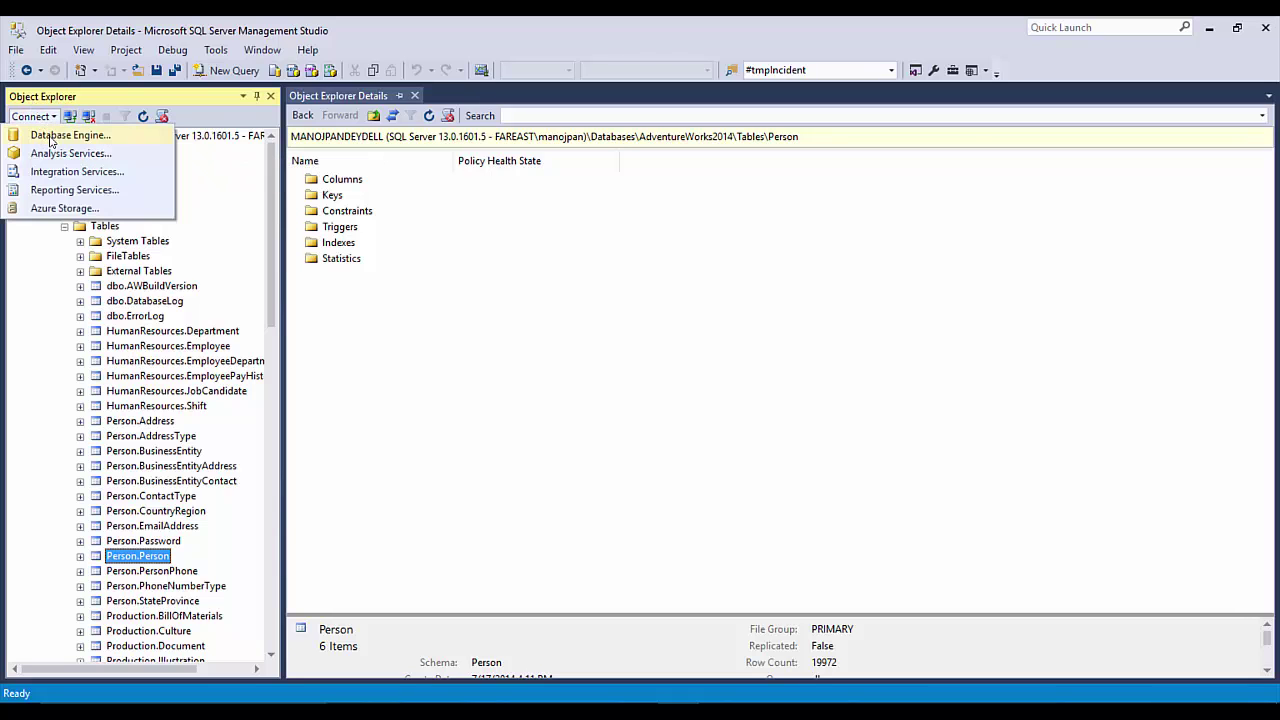
{"action": "left_click", "coordinate": [62, 136]}
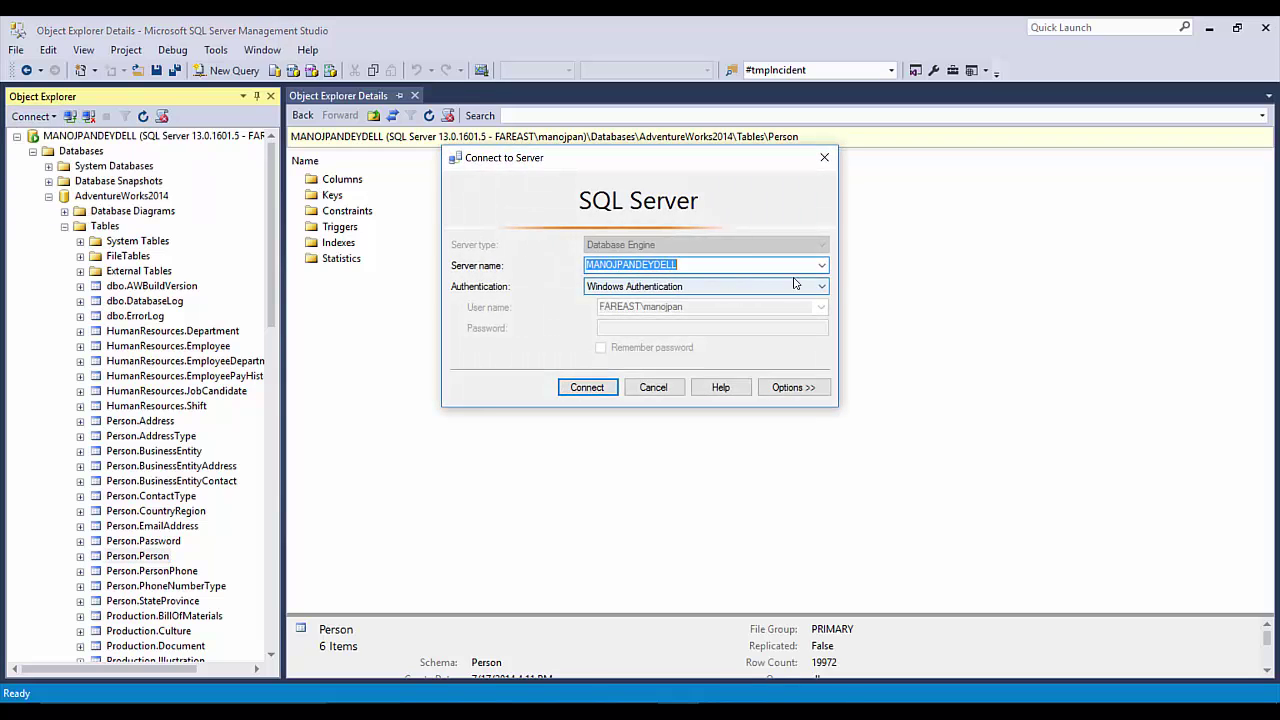
{"action": "left_click", "coordinate": [821, 265]}
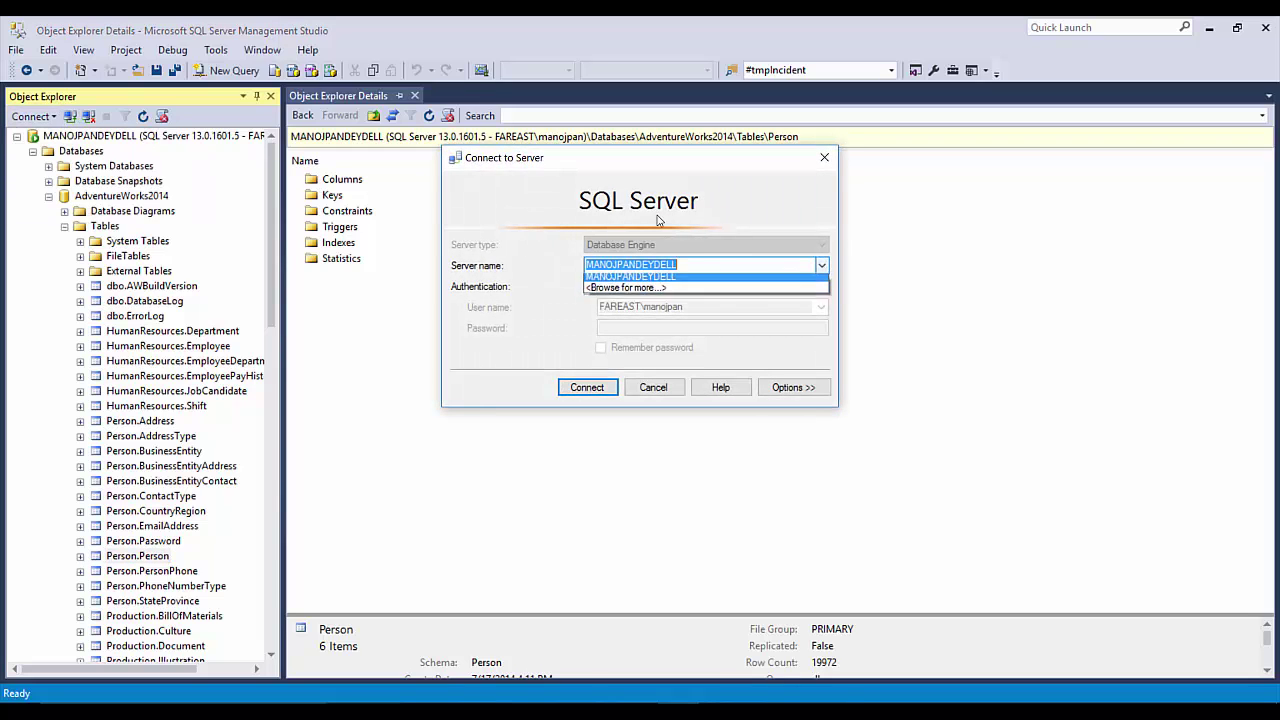
{"action": "left_click", "coordinate": [675, 279]}
{"action": "left_click_drag", "start_coordinate": [700, 264], "coordinate": [578, 270]}
{"action": "key", "text": "ctrl+c"}
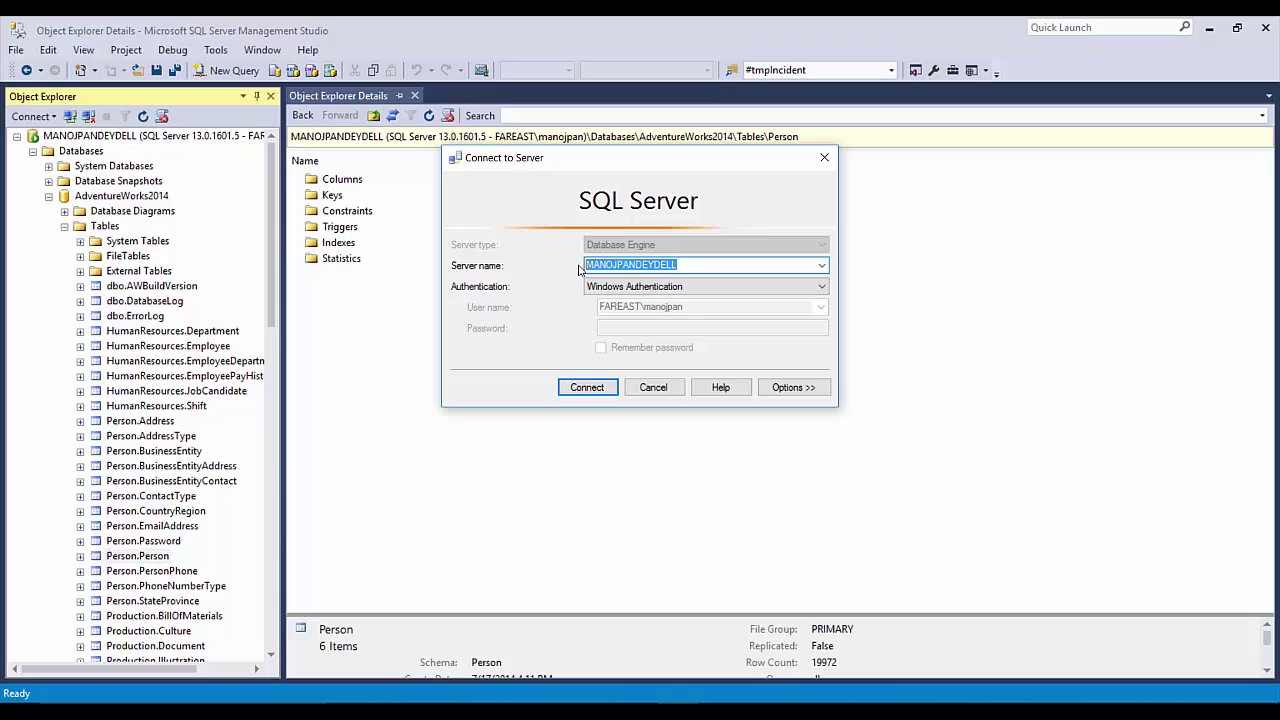
{"action": "left_click", "coordinate": [653, 387]}
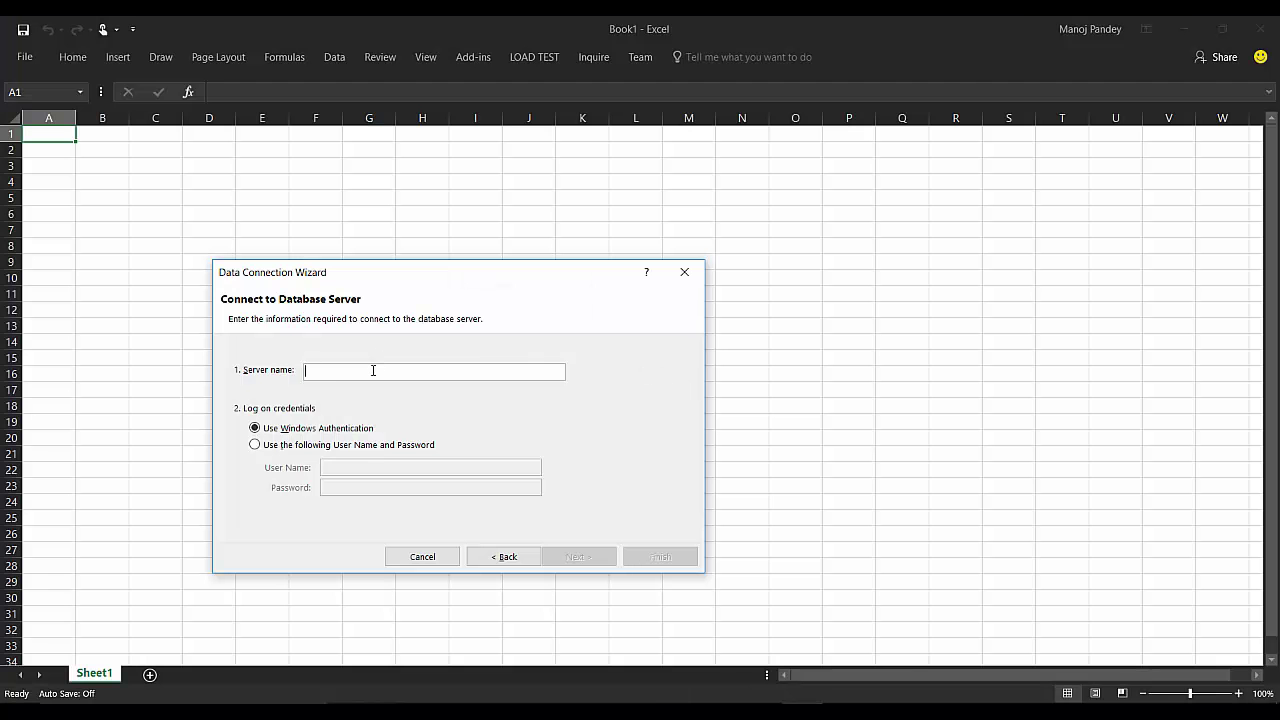
- Paste the server name, connect, and pick the AdventureWorks2014 database
{"action": "key", "text": "ctrl+v"}
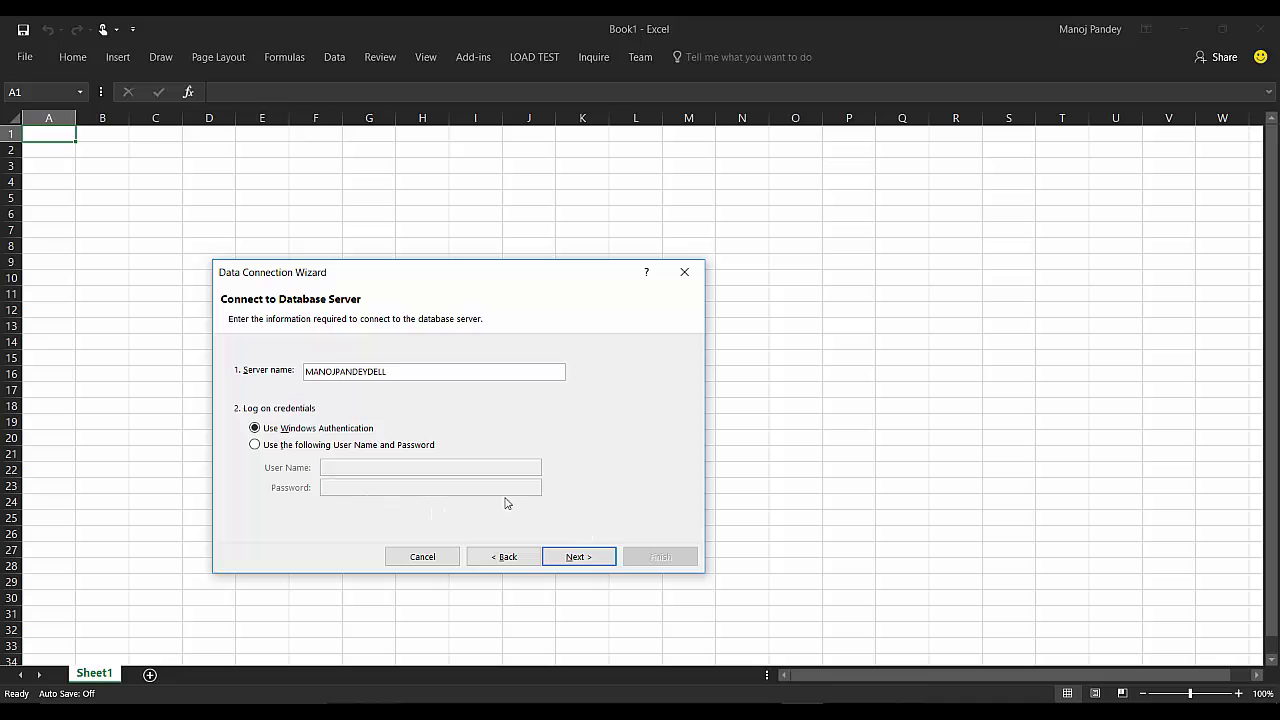
{"action": "left_click", "coordinate": [589, 557]}
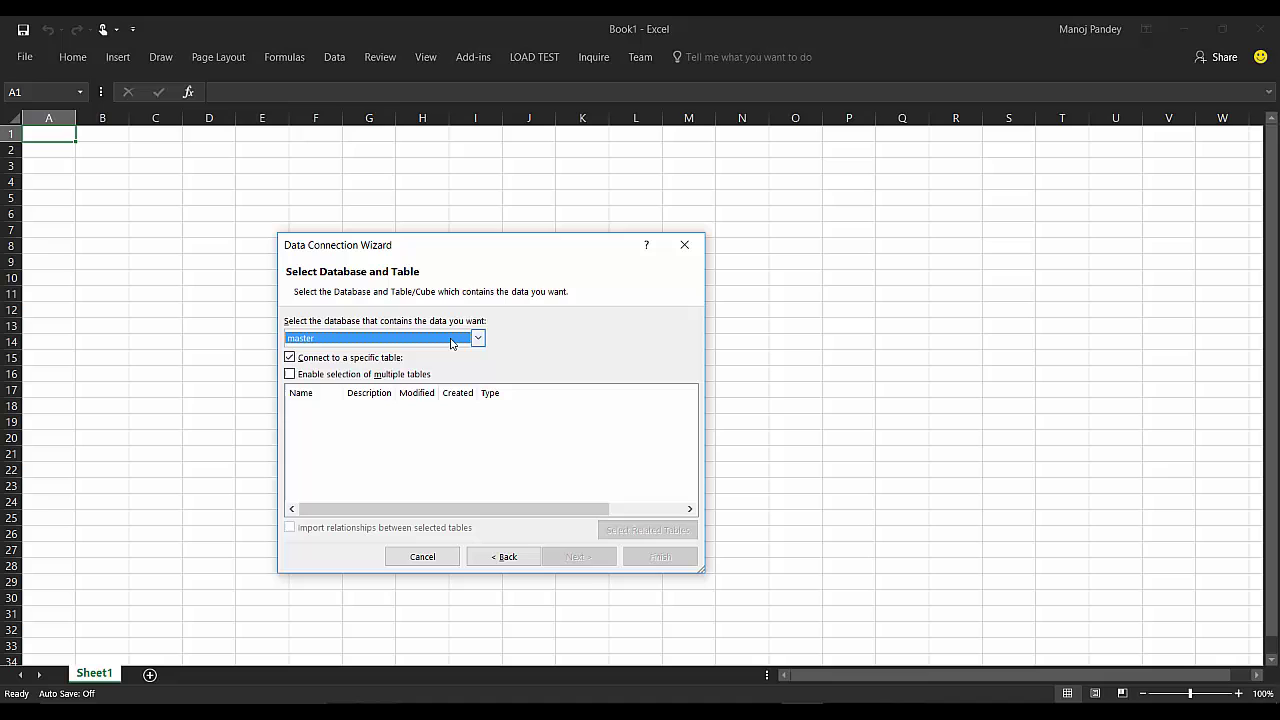
{"action": "left_click", "coordinate": [451, 340]}
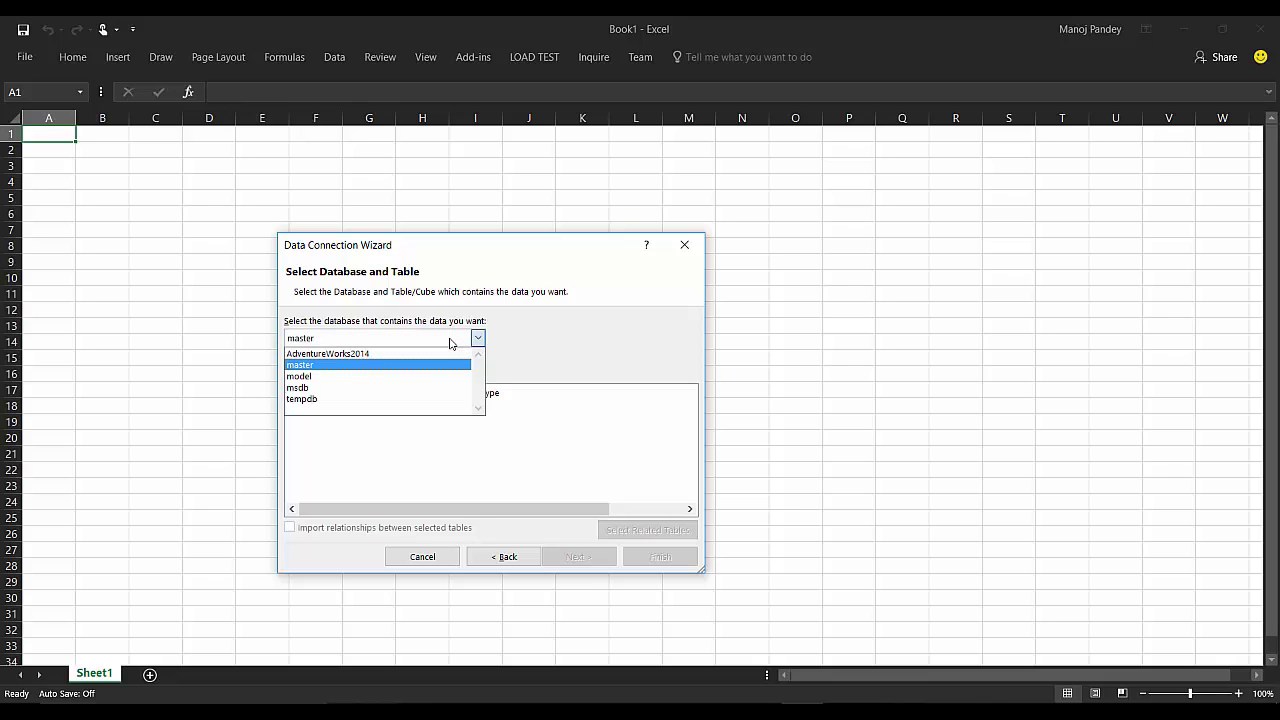
{"action": "left_click", "coordinate": [365, 354]}
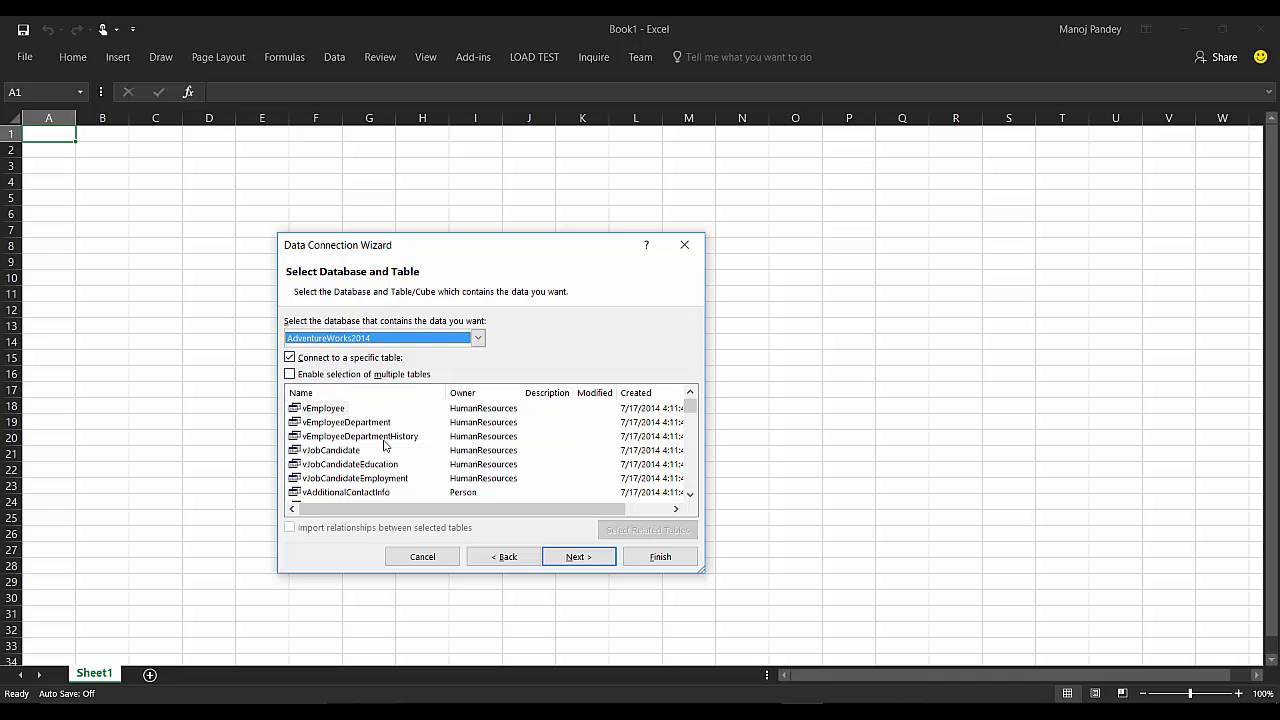
- Enlarge the wizard, select the Person table and continue to the save step
{"action": "left_click_drag", "start_coordinate": [702, 569], "coordinate": [719, 629]}
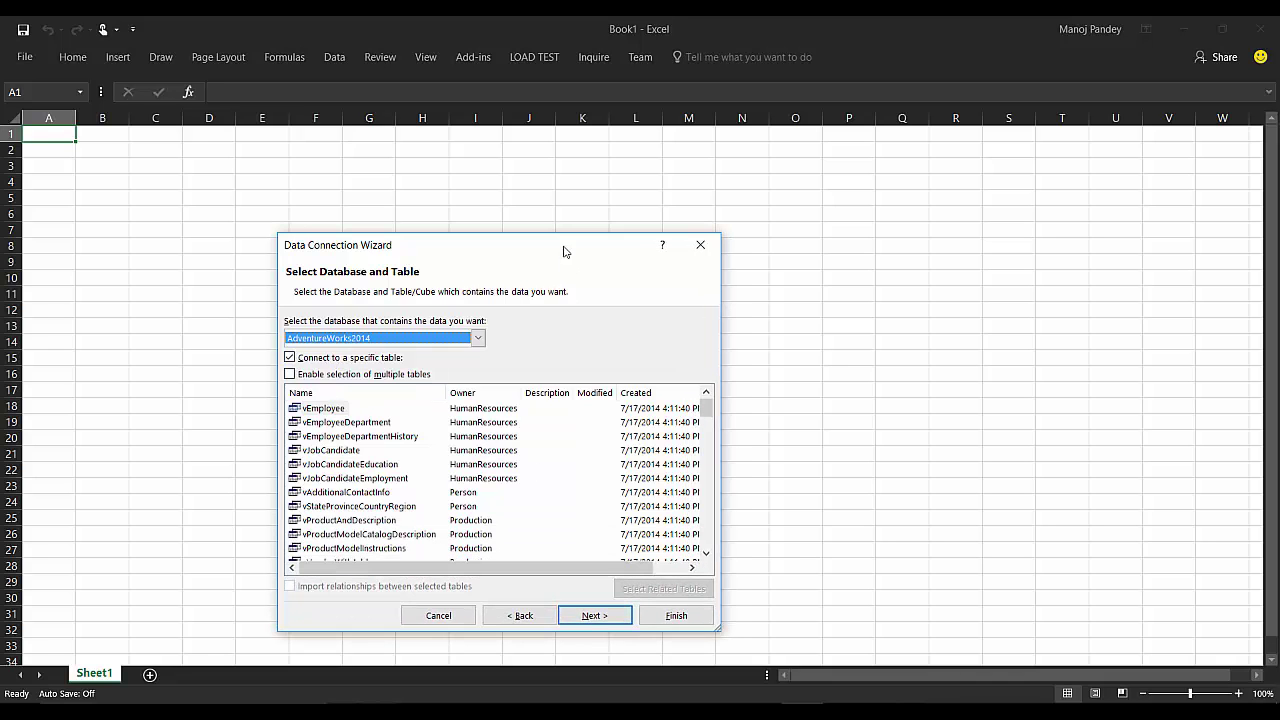
{"action": "left_click_drag", "start_coordinate": [566, 250], "coordinate": [566, 158]}
{"action": "left_click_drag", "start_coordinate": [720, 543], "coordinate": [716, 643]}
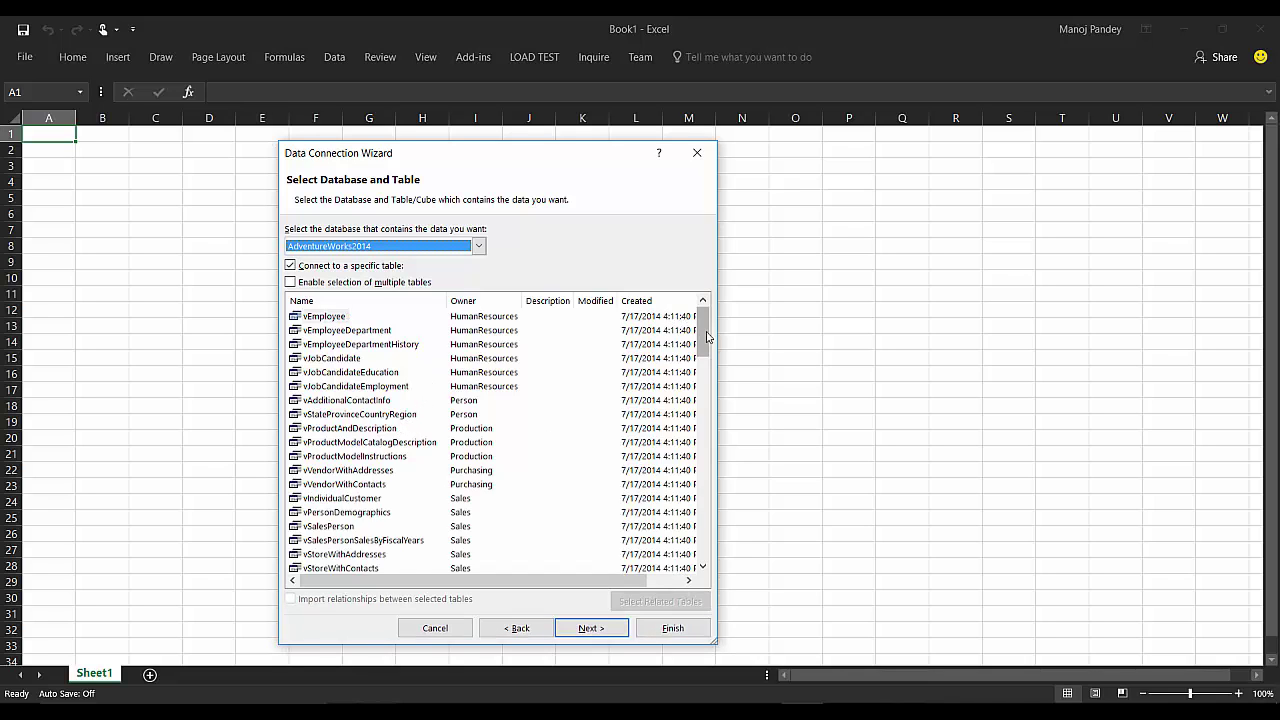
{"action": "left_click_drag", "start_coordinate": [705, 340], "coordinate": [668, 421]}
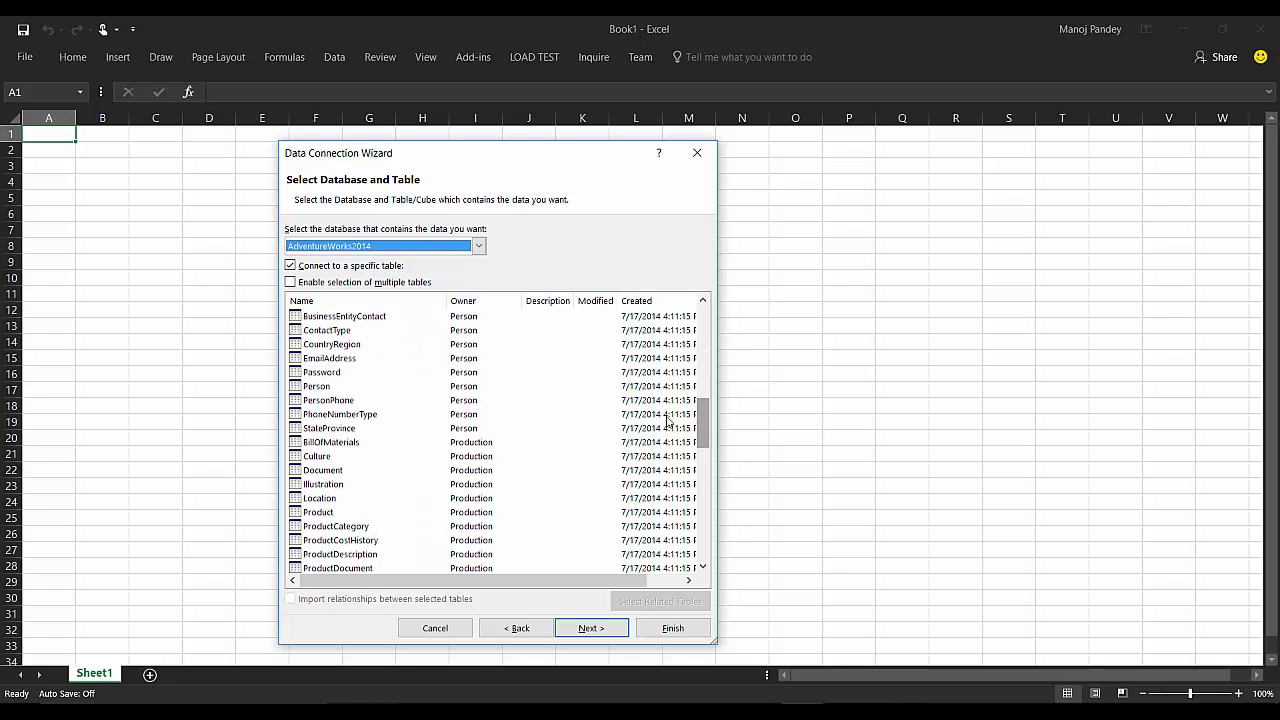
{"action": "left_click", "coordinate": [312, 390]}
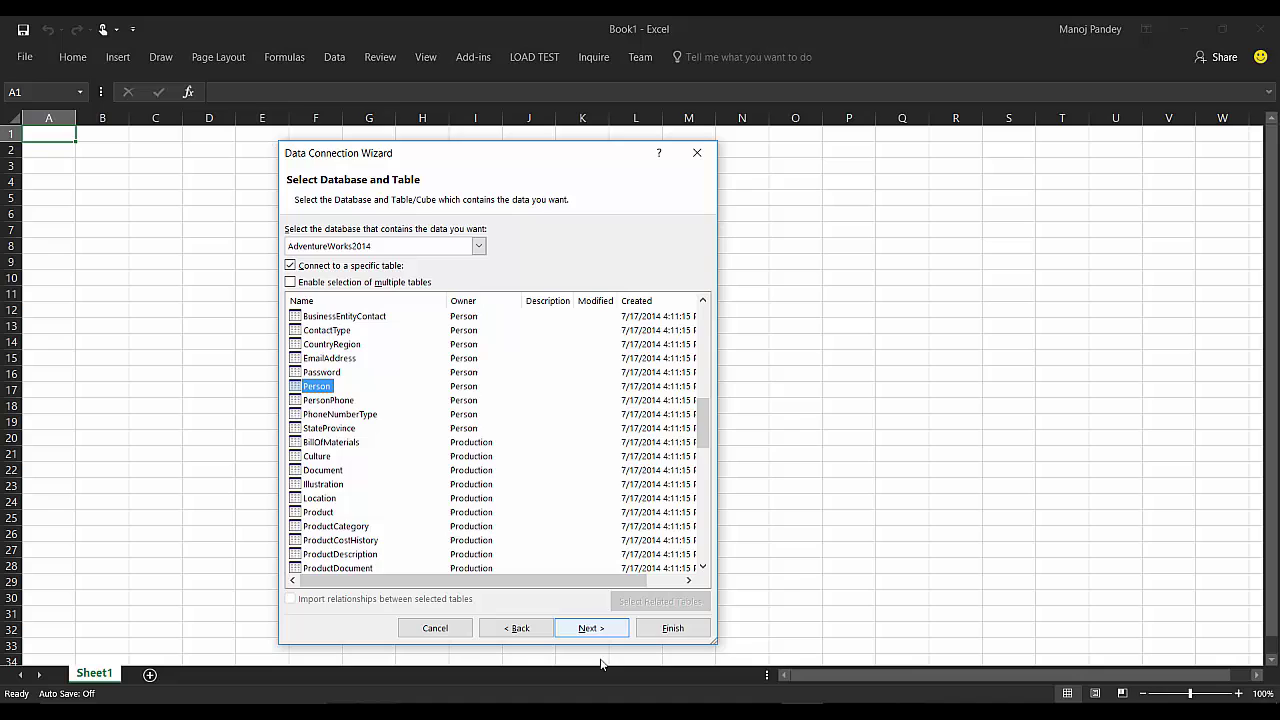
{"action": "left_click", "coordinate": [610, 628]}
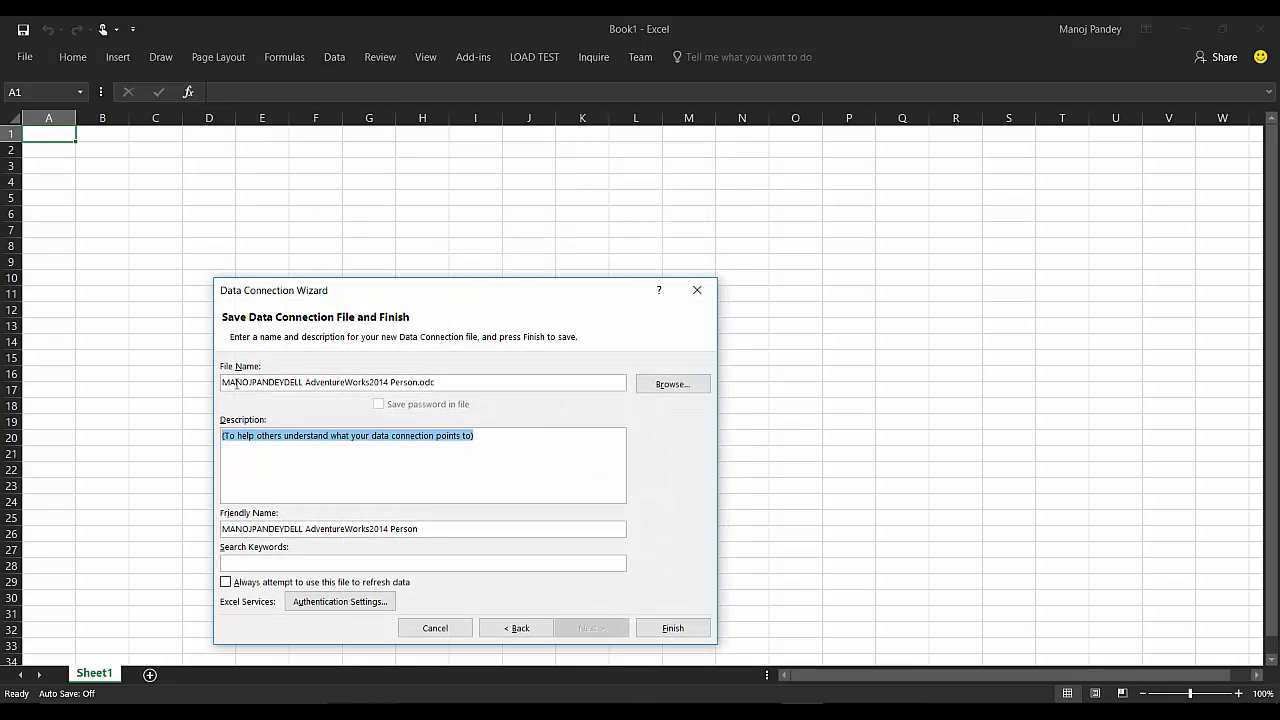
- Save the data connection file with its default name and finish the wizard
{"action": "left_click_drag", "start_coordinate": [470, 383], "coordinate": [245, 379]}
{"action": "left_click", "coordinate": [459, 383]}
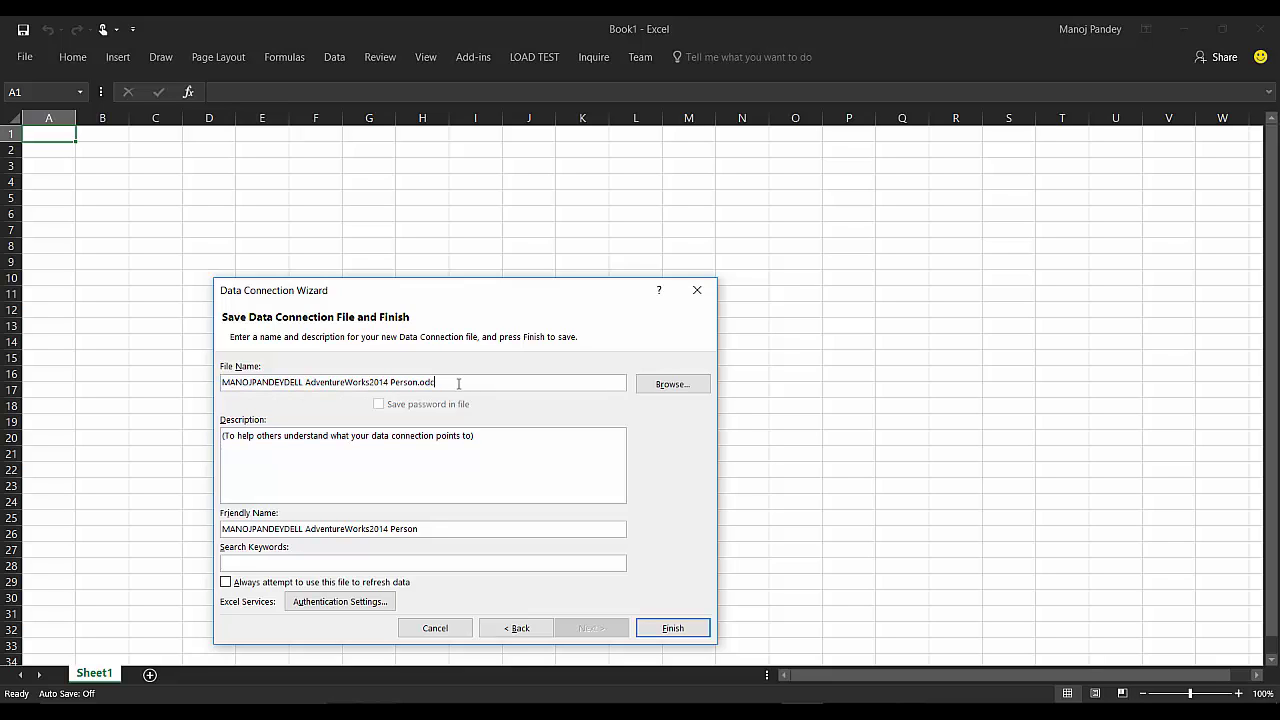
{"action": "left_click", "coordinate": [674, 630]}
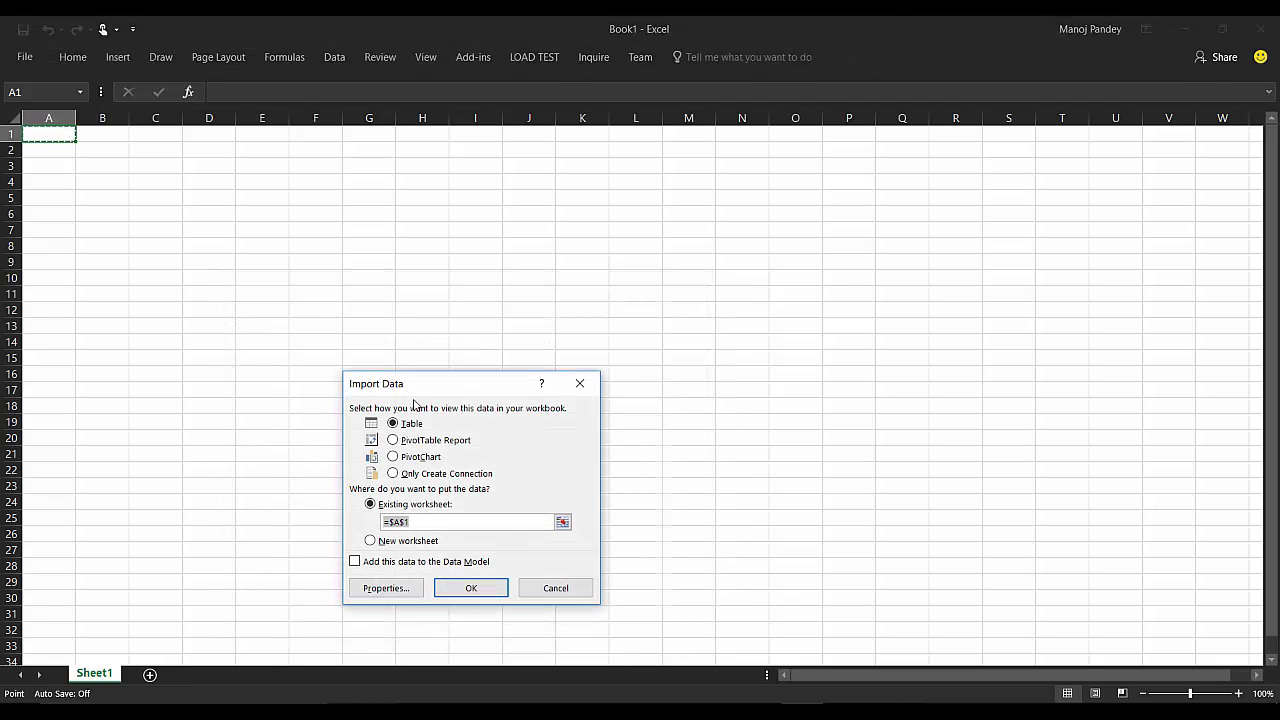
- Import the data as a Table into the existing worksheet at $A$1
{"action": "left_click_drag", "start_coordinate": [397, 385], "coordinate": [429, 294]}
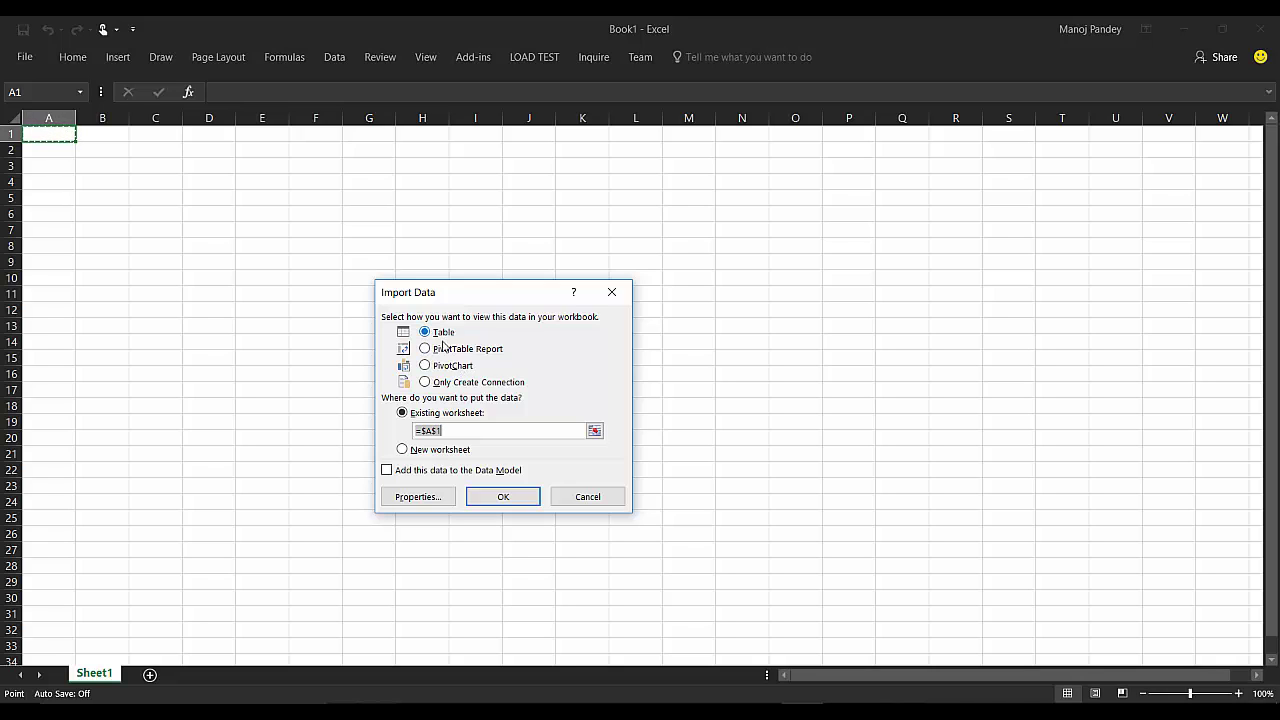
{"action": "left_click", "coordinate": [444, 335]}
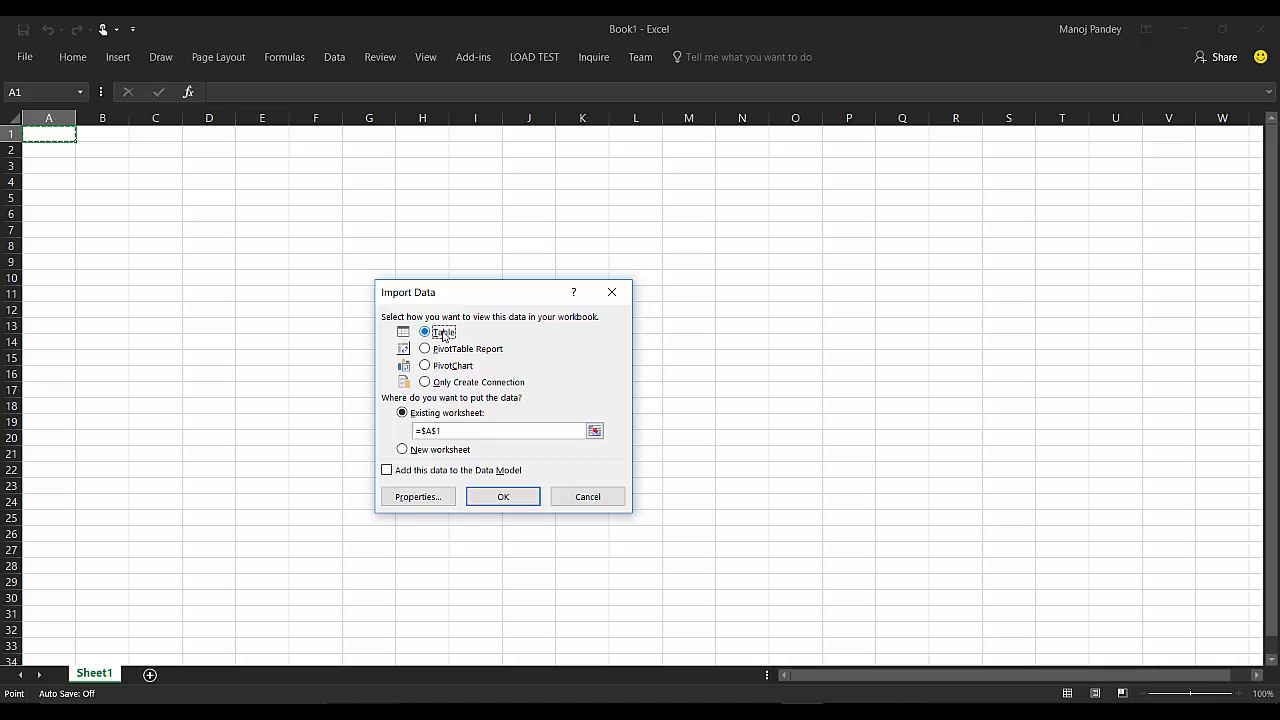
{"action": "left_click", "coordinate": [505, 497]}
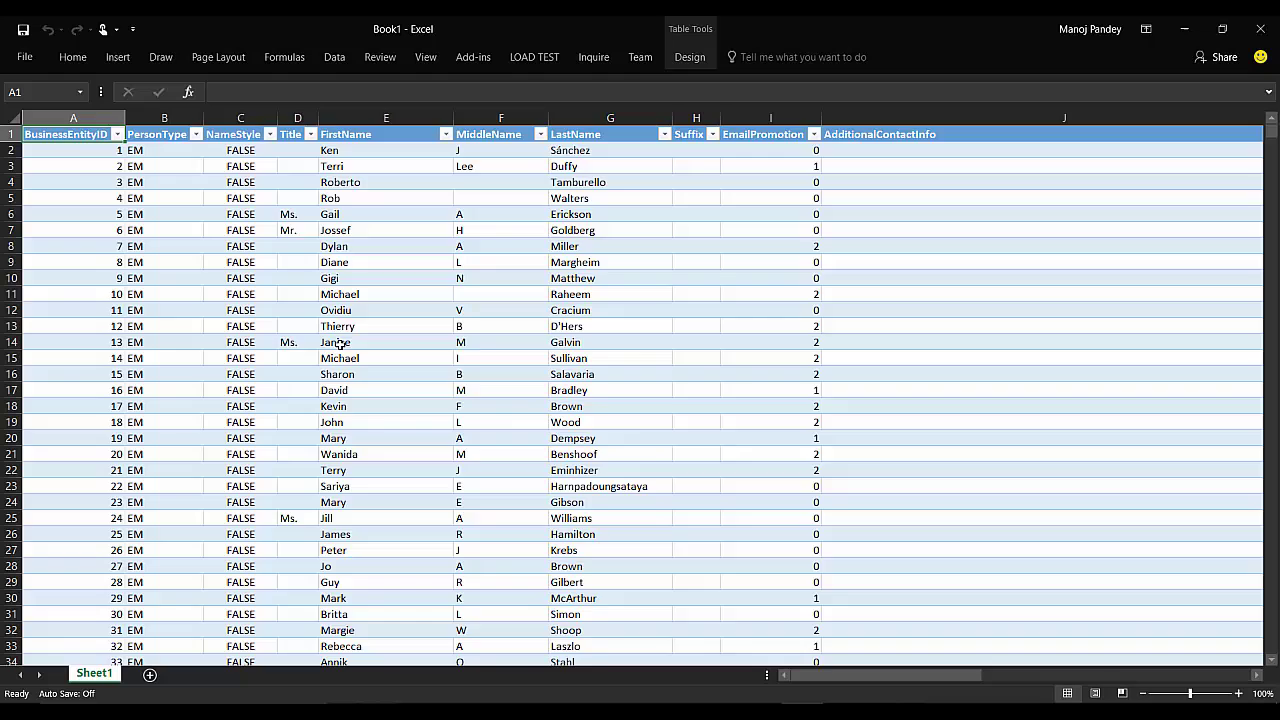
- Scroll through the imported Person table and pick a cell in the LastName column
{"action": "scroll", "coordinate": [340, 344], "scroll_direction": "down", "scroll_amount": 5}
{"action": "scroll", "coordinate": [340, 344], "scroll_direction": "up", "scroll_amount": 5}
{"action": "left_click_drag", "start_coordinate": [866, 672], "coordinate": [766, 651]}
{"action": "left_click_drag", "start_coordinate": [156, 168], "coordinate": [149, 355]}
{"action": "scroll", "coordinate": [149, 355], "scroll_direction": "down", "scroll_amount": 10}
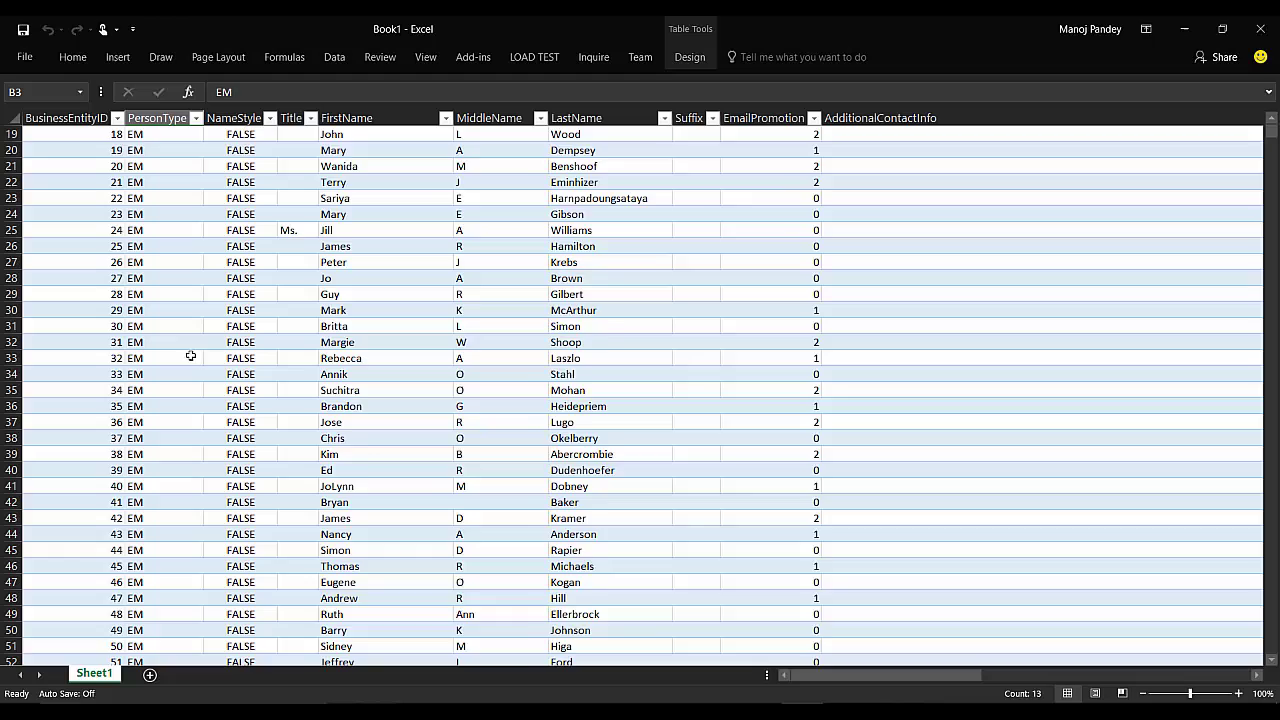
{"action": "left_click", "coordinate": [633, 246]}
{"action": "key", "text": "Page_Down"}
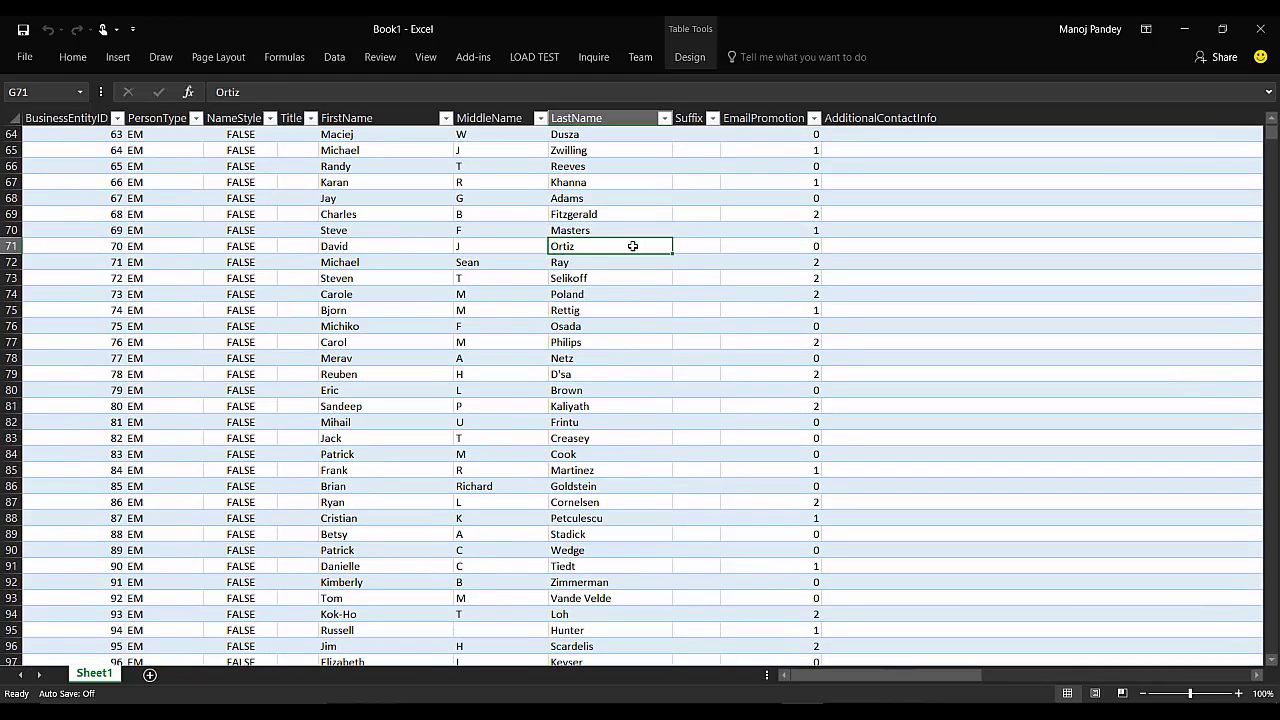
- Jump to the last record in row 19973, BusinessEntityID 20777
{"action": "key", "text": "ctrl+shift+Down"}
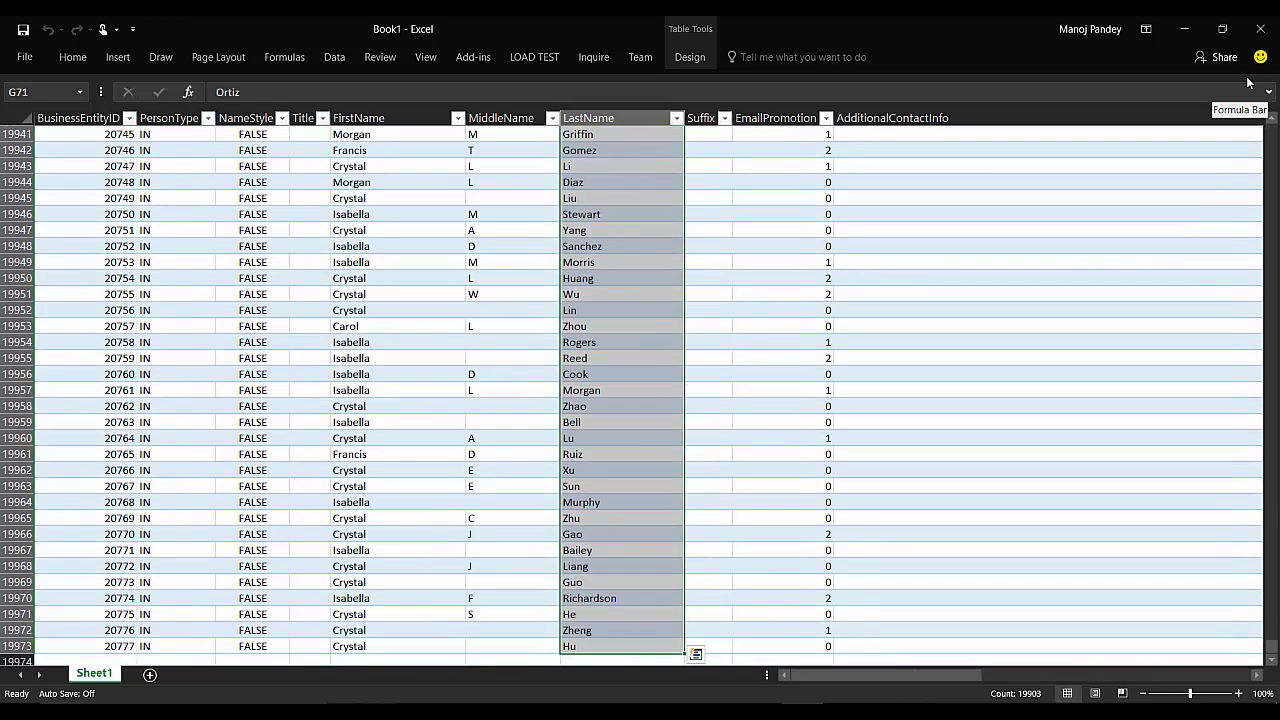
{"action": "key", "text": "ctrl+q"}
{"action": "key", "text": "Left"}
{"action": "key", "text": "Left"}
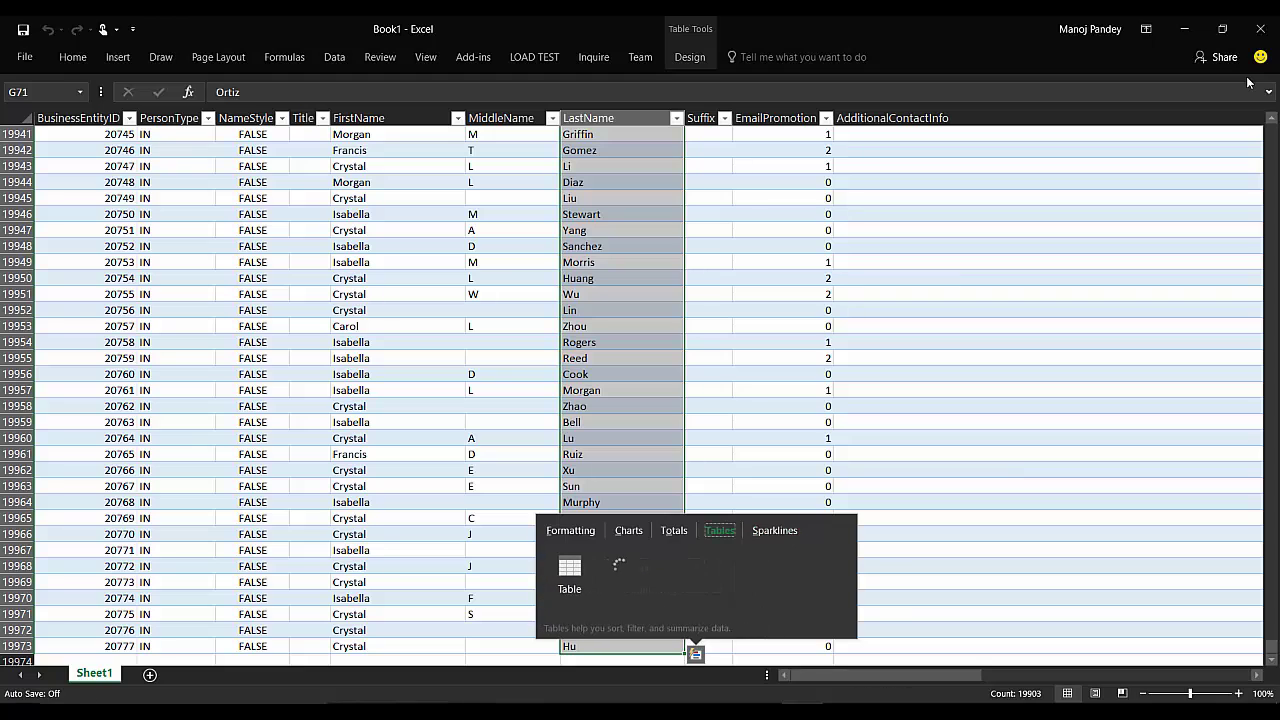
{"action": "key", "text": "Escape"}
{"action": "left_click", "coordinate": [38, 646]}
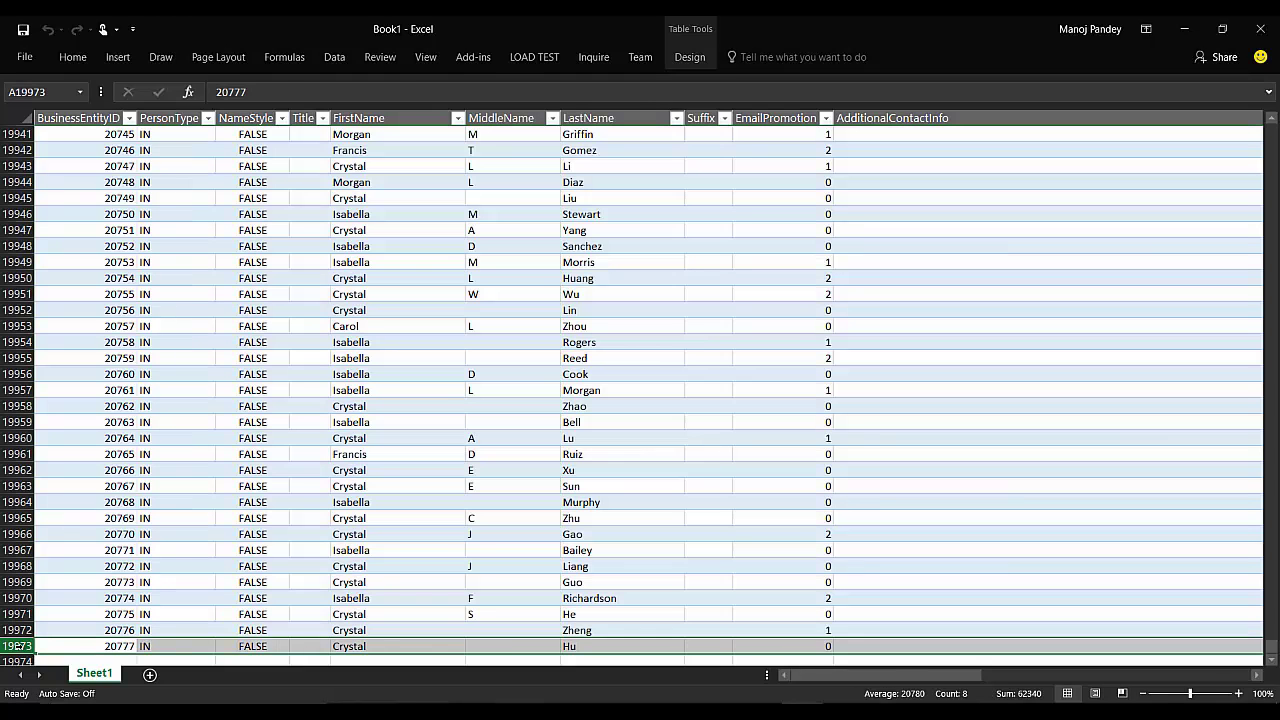
{"action": "left_click", "coordinate": [88, 643]}
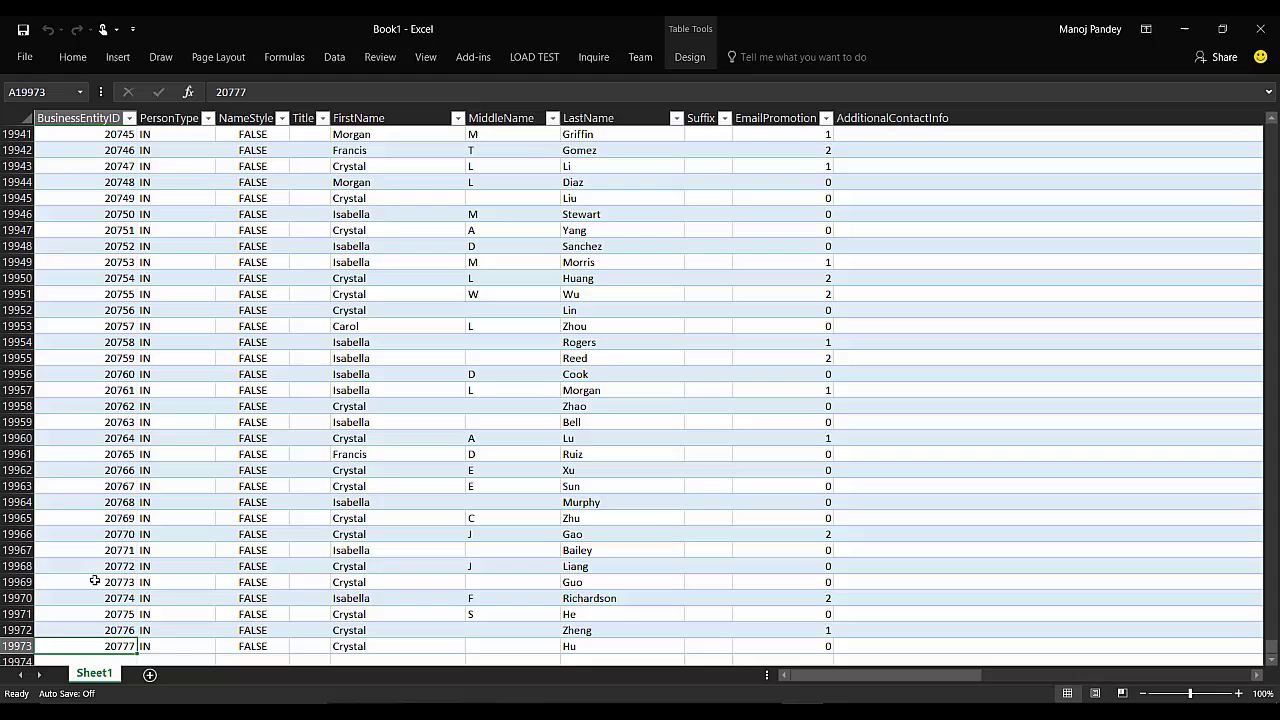
- In a new SSMS query, write and run select * from [Person].[Person]
{"action": "key", "text": "alt+Tab"}
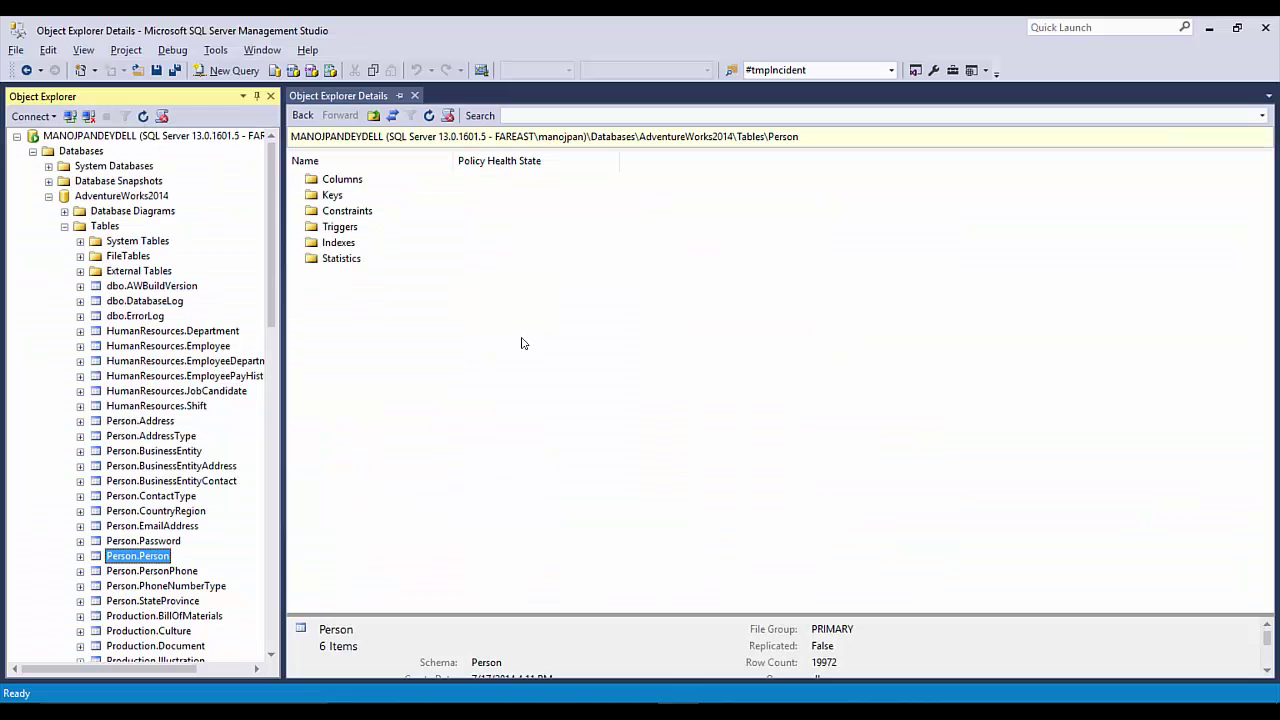
{"action": "left_click", "coordinate": [232, 70]}
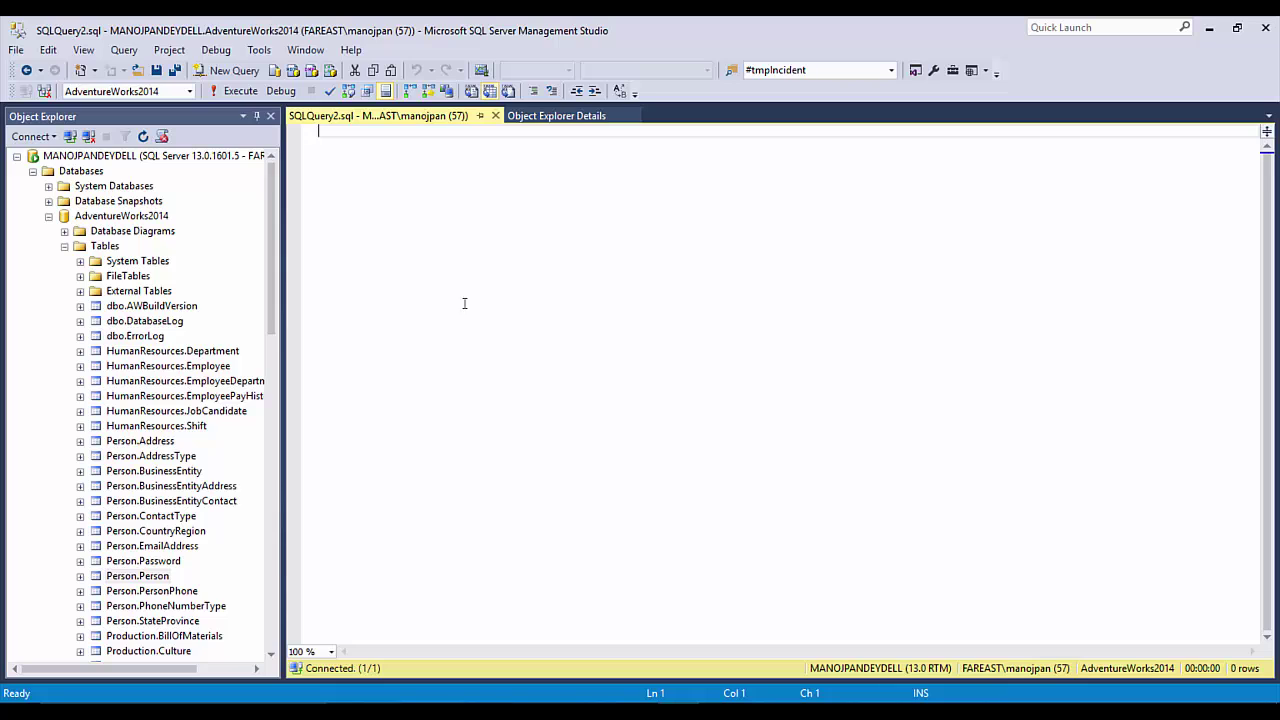
{"action": "left_click_drag", "start_coordinate": [165, 575], "coordinate": [607, 253]}
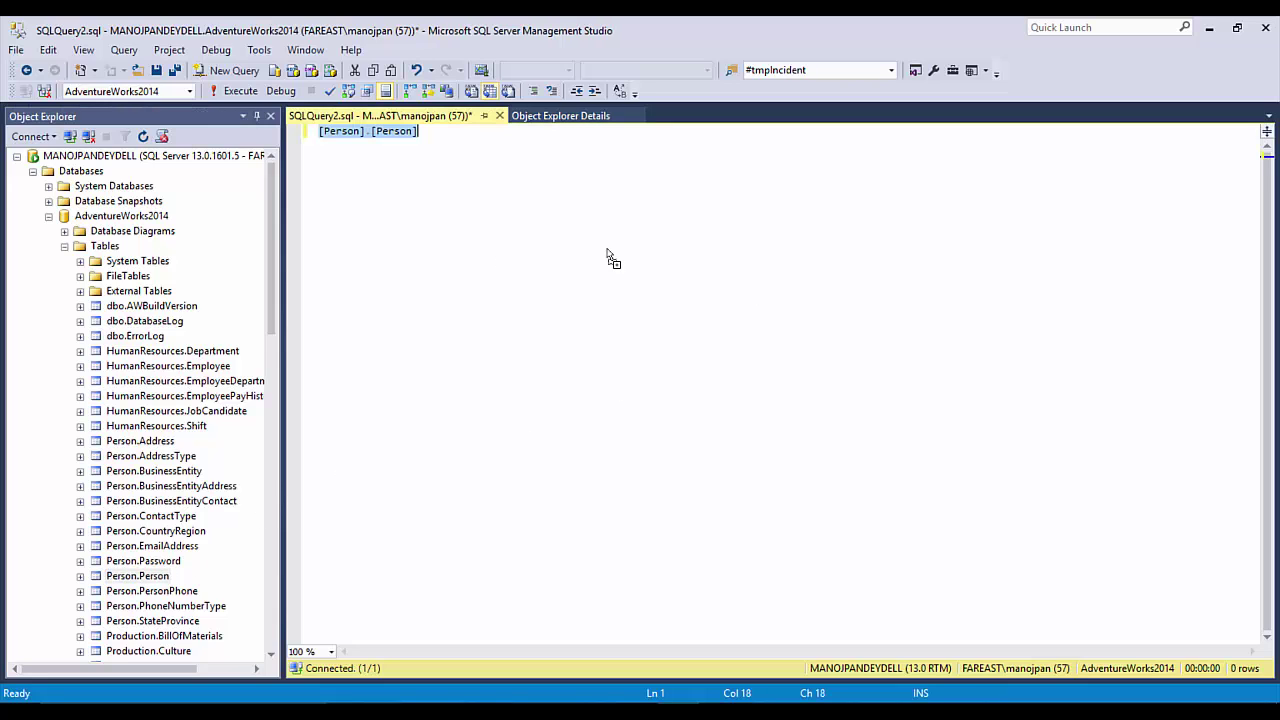
{"action": "key", "text": "Home"}
{"action": "type", "text": "selec"}
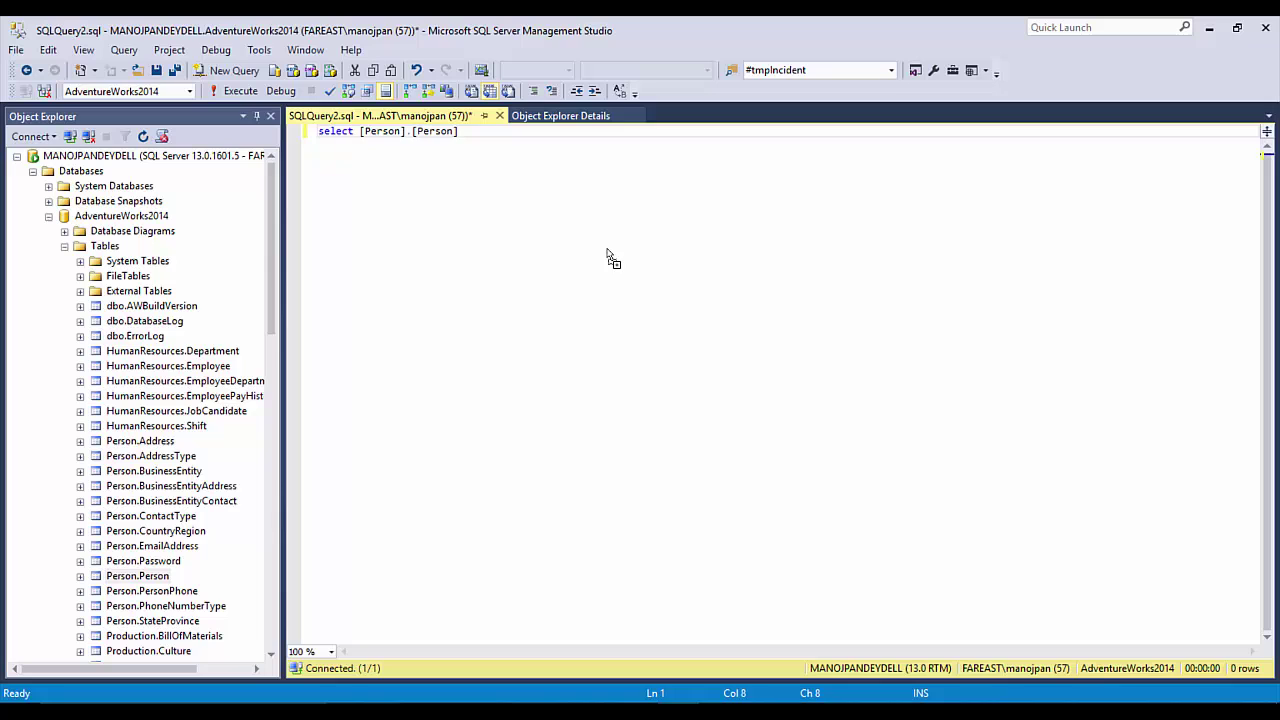
{"action": "type", "text": "* from"}
{"action": "key", "text": "End"}
{"action": "key", "text": "Return"}
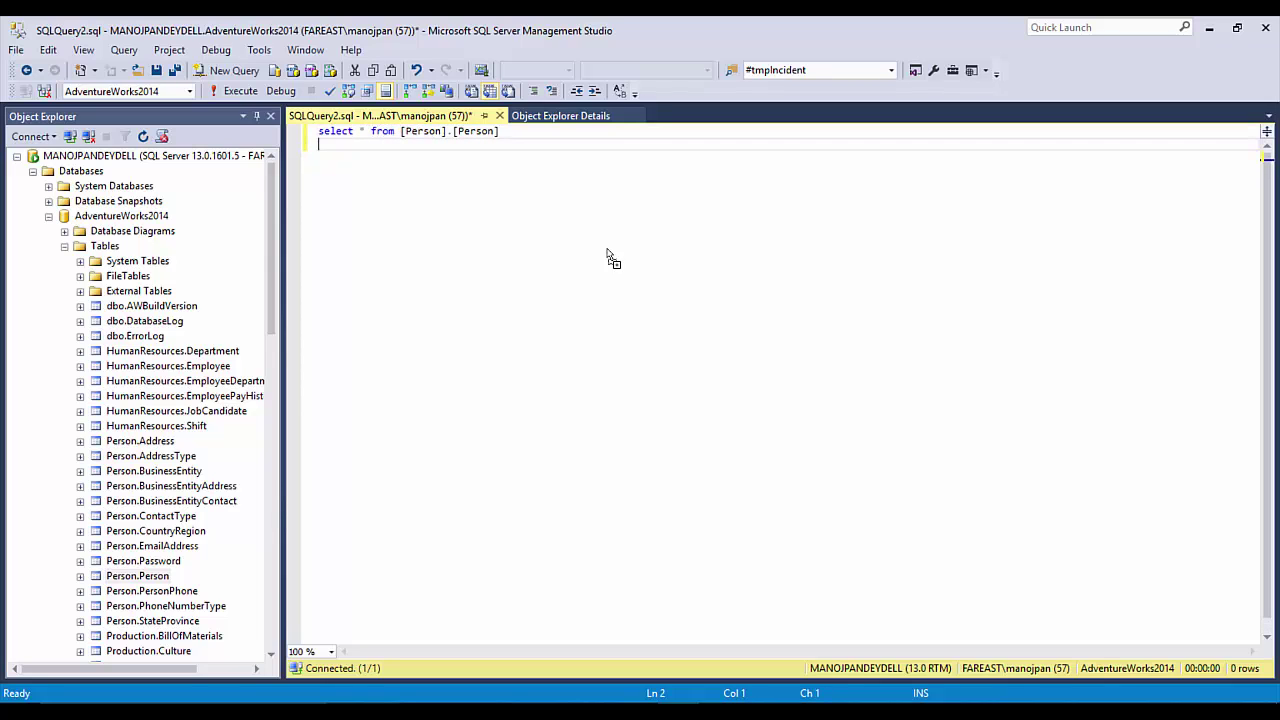
{"action": "key", "text": "F5"}
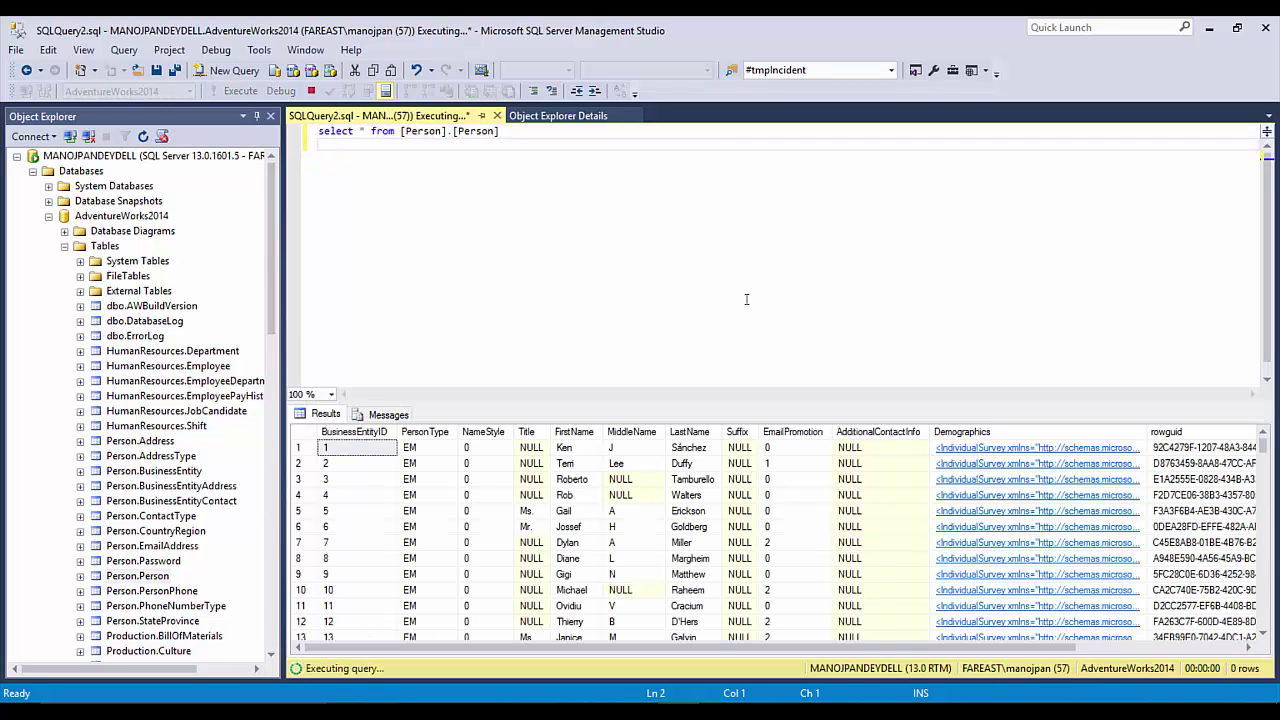
- Inspect the 19972 returned rows in the results grid
{"action": "mouse_move", "coordinate": [588, 648]}
{"action": "left_mouse_down"}
{"action": "mouse_move", "coordinate": [673, 660]}
{"action": "mouse_move", "coordinate": [612, 648]}
{"action": "left_mouse_up"}
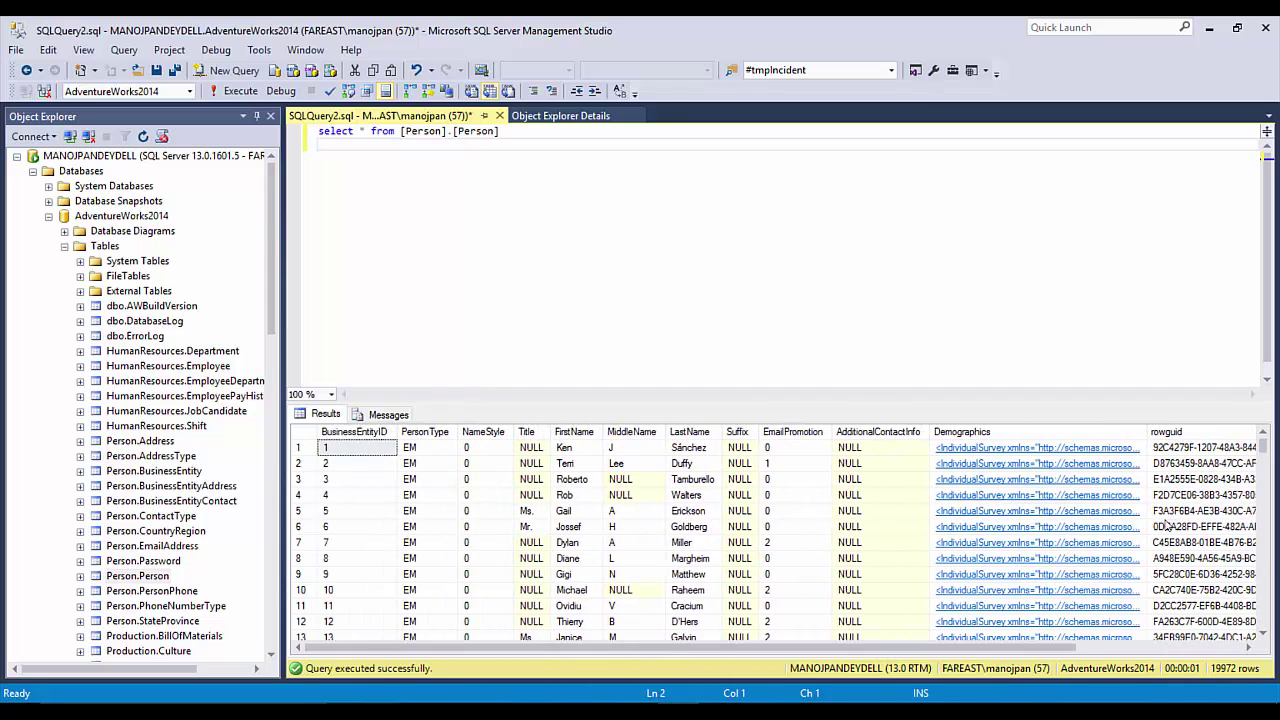
{"action": "left_click_drag", "start_coordinate": [430, 482], "coordinate": [340, 481]}
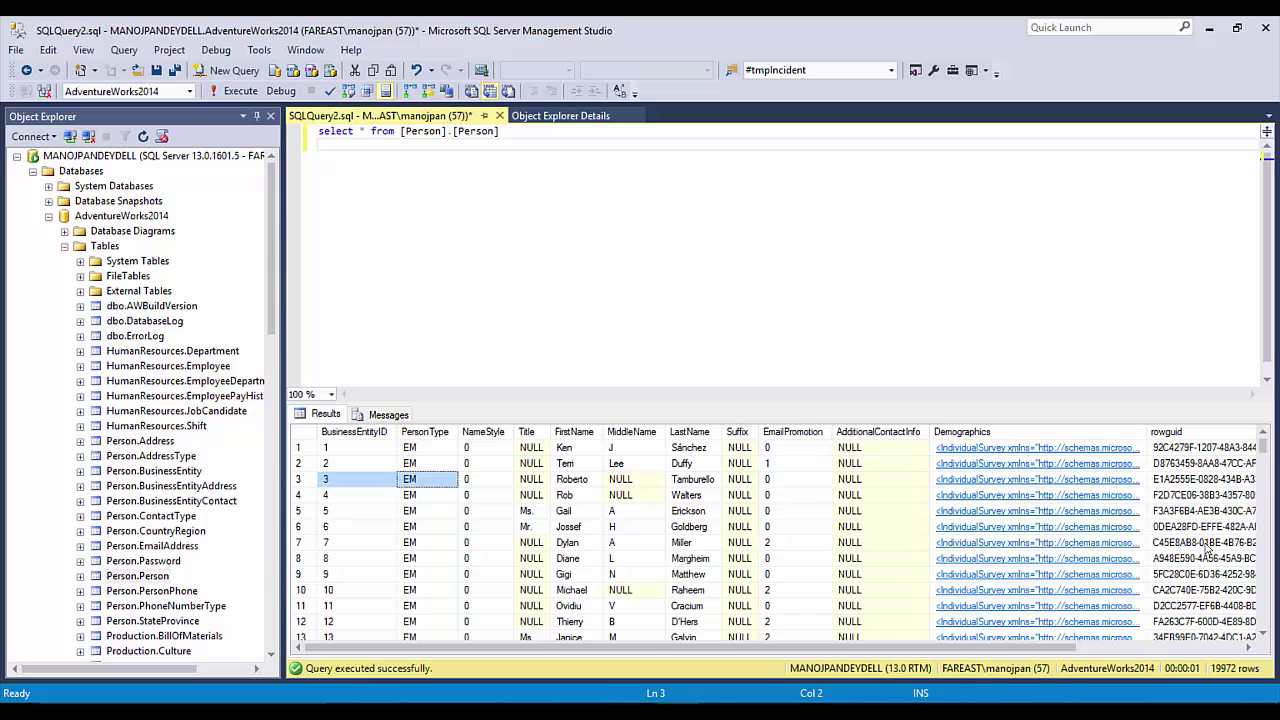
{"action": "left_click", "coordinate": [1200, 526]}
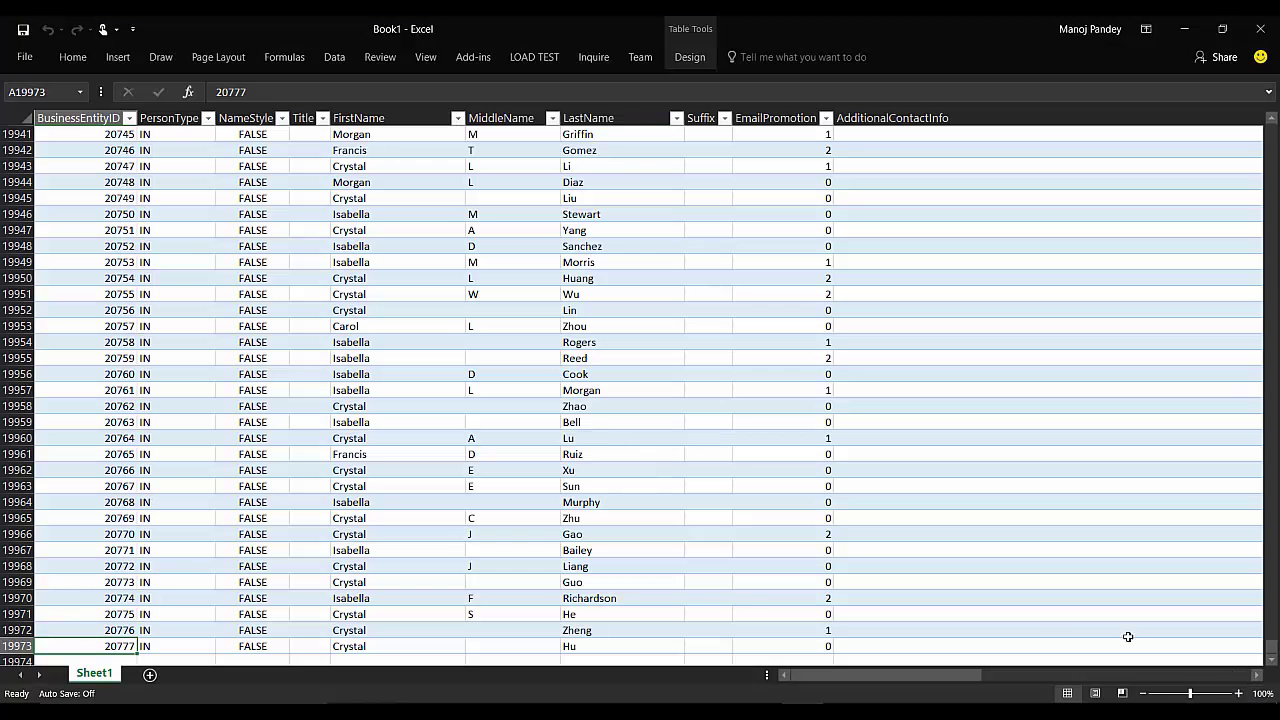
- Jump from the end of the Excel table back to cell A2, then return to SSMS
{"action": "left_click", "coordinate": [425, 290]}
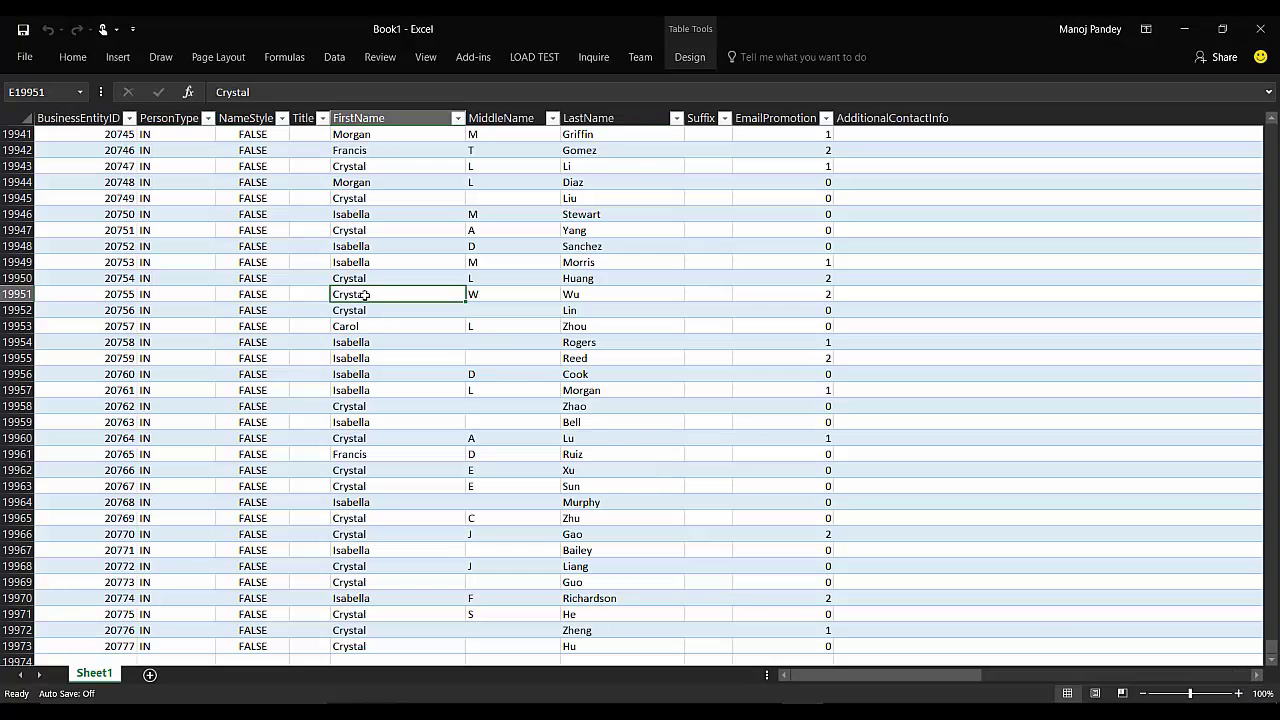
{"action": "scroll", "coordinate": [400, 290], "scroll_direction": "down", "scroll_amount": 7}
{"action": "scroll", "coordinate": [365, 296], "scroll_direction": "down", "scroll_amount": 5}
{"action": "scroll", "coordinate": [365, 295], "scroll_direction": "up", "scroll_amount": 15}
{"action": "left_click", "coordinate": [365, 294]}
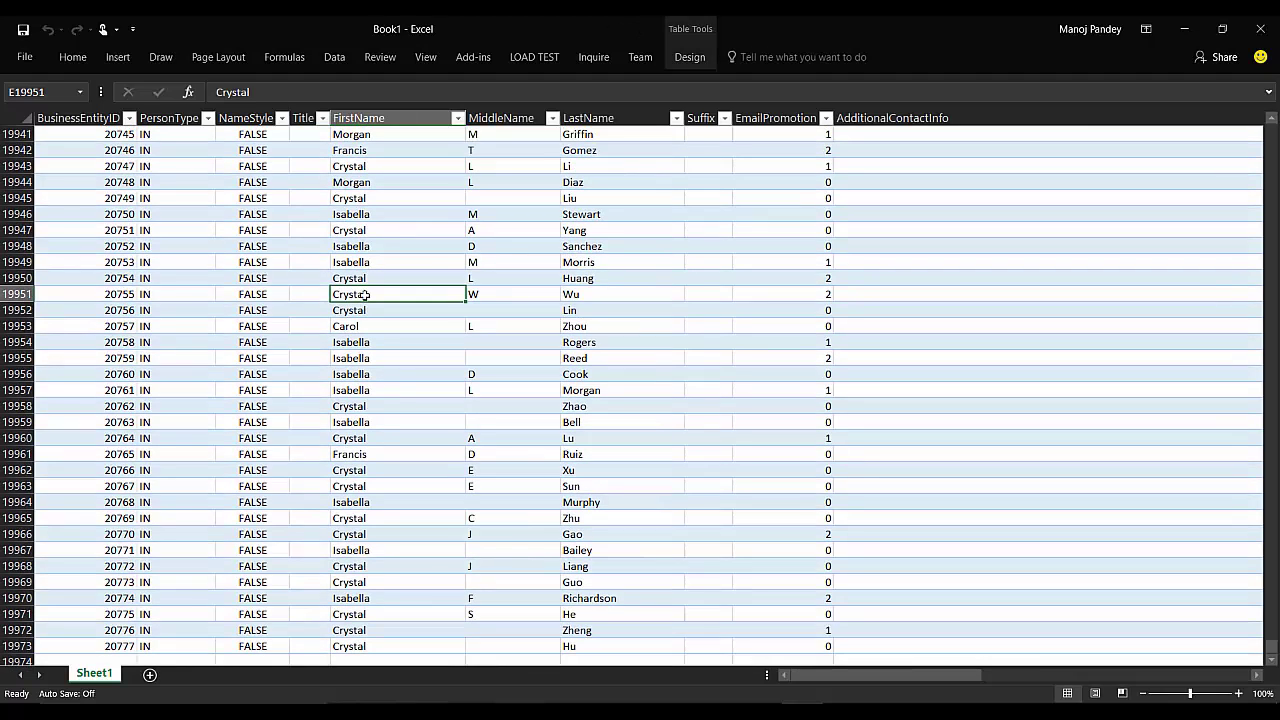
{"action": "key", "text": "Home"}
{"action": "key", "text": "ctrl+Up"}
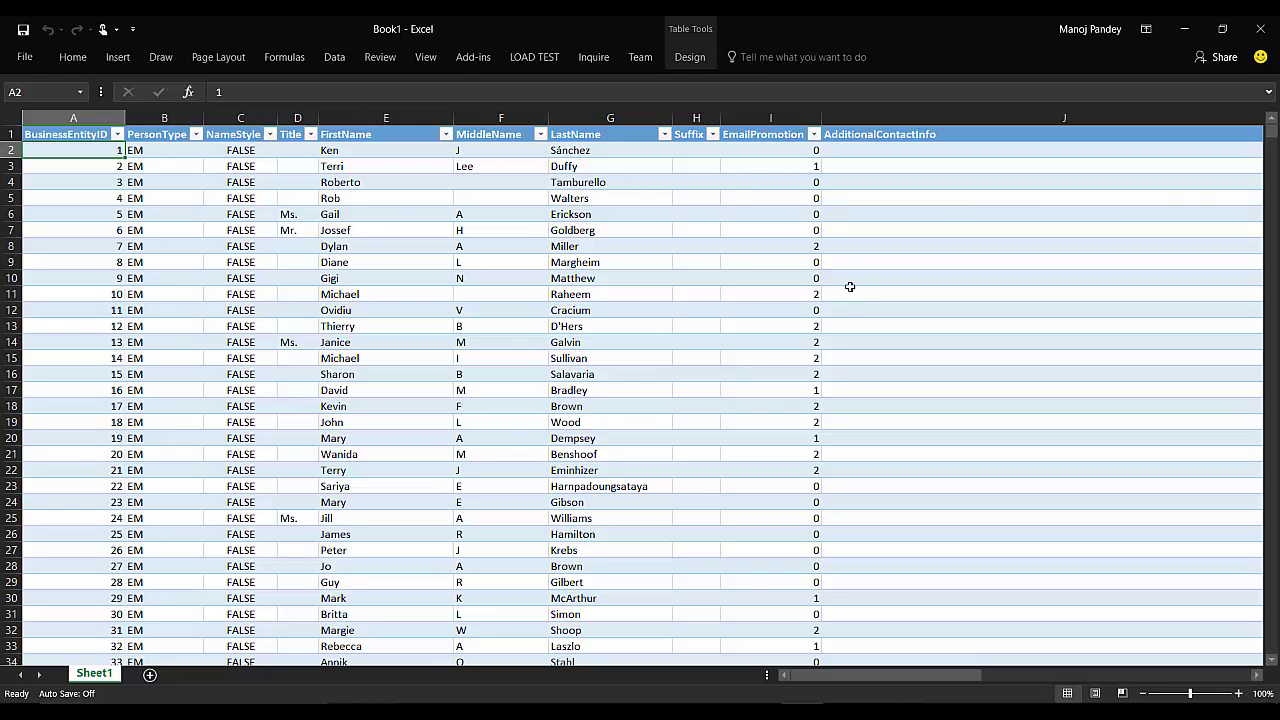
{"action": "key", "text": "alt+Tab"}
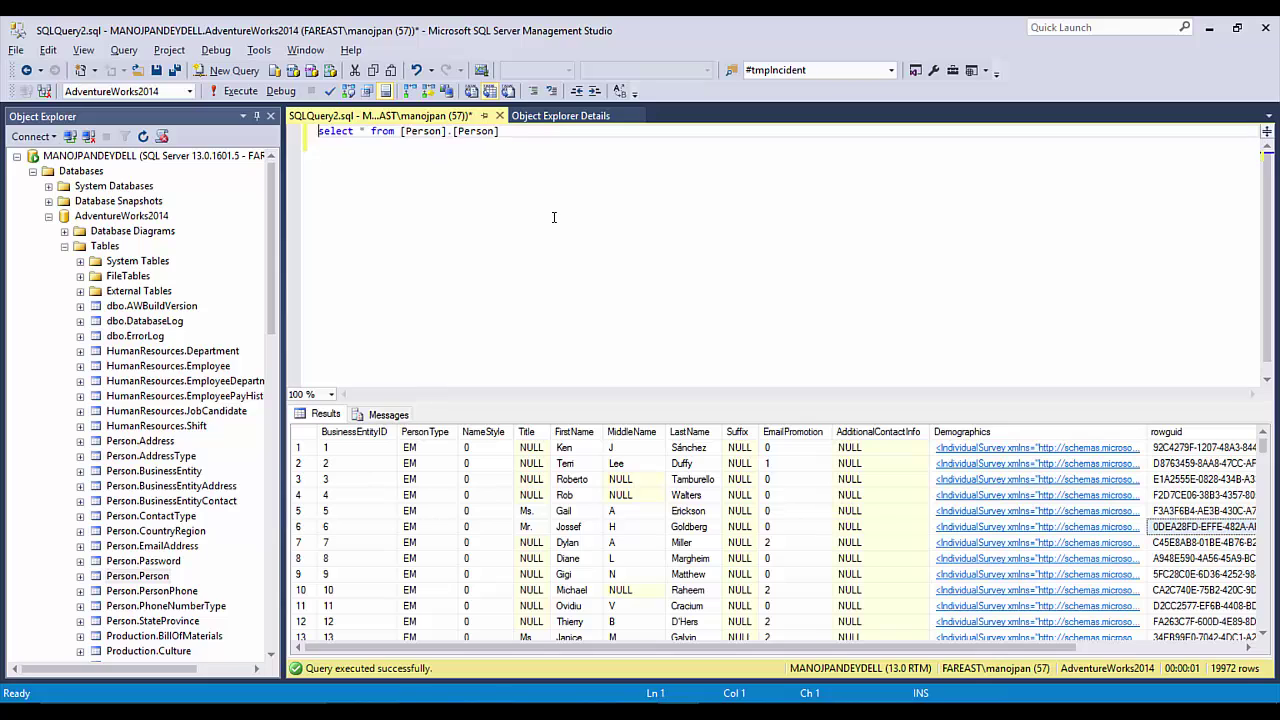
- Copy BusinessEntityID, FirstName, MiddleName and LastName with headers and paste them into the query
{"action": "left_click", "coordinate": [358, 453]}
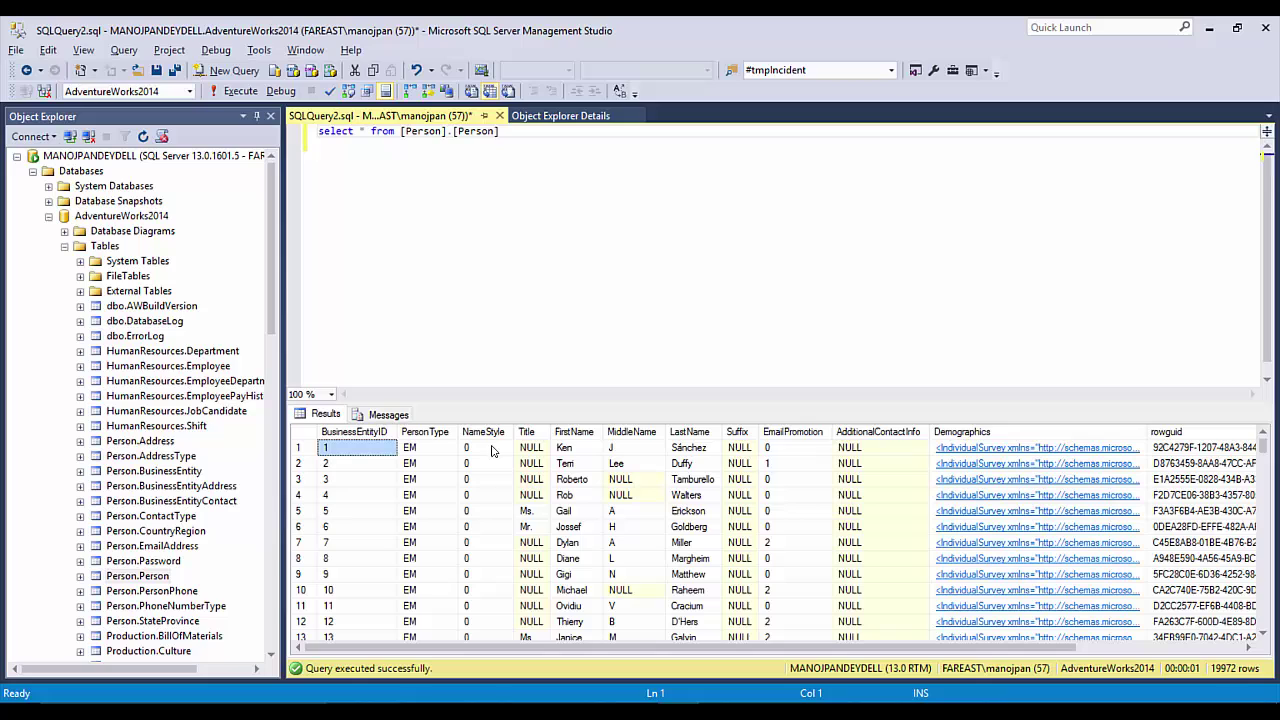
{"action": "left_click", "coordinate": [562, 447]}
{"action": "key", "text": "shift+Right"}
{"action": "key", "text": "shift+Right"}
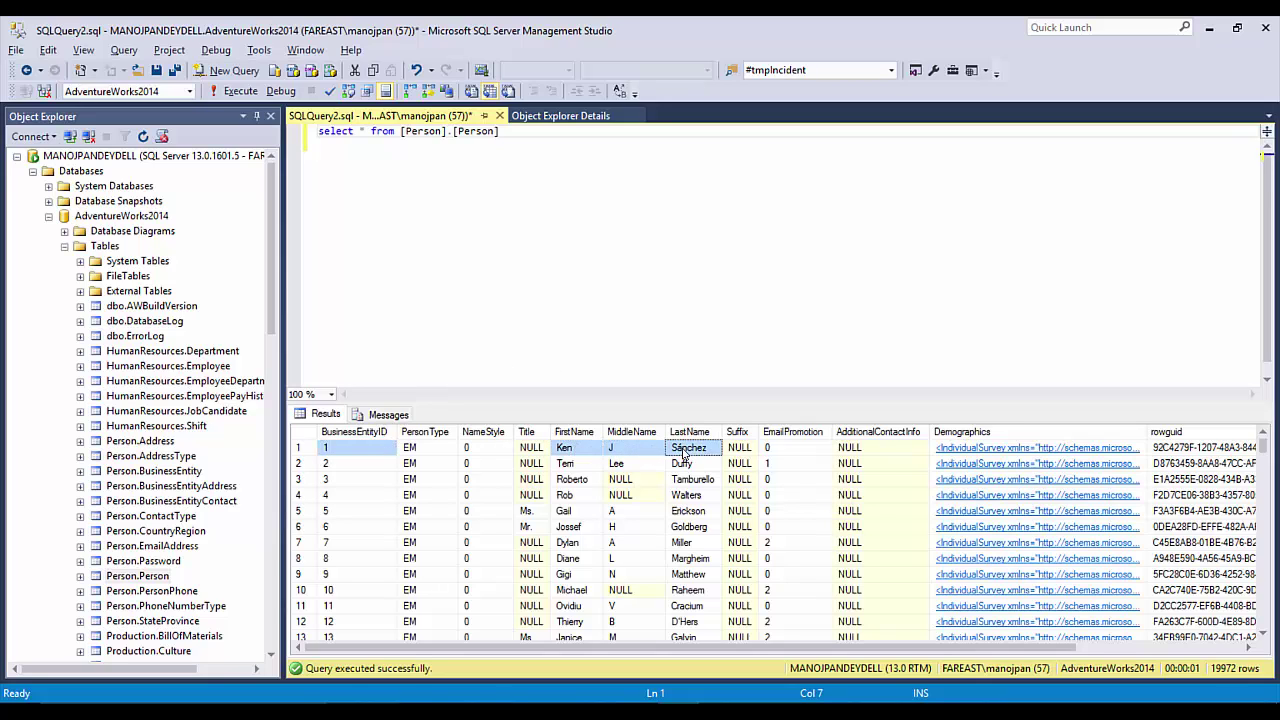
{"action": "right_click", "coordinate": [685, 450]}
{"action": "left_click", "coordinate": [720, 470]}
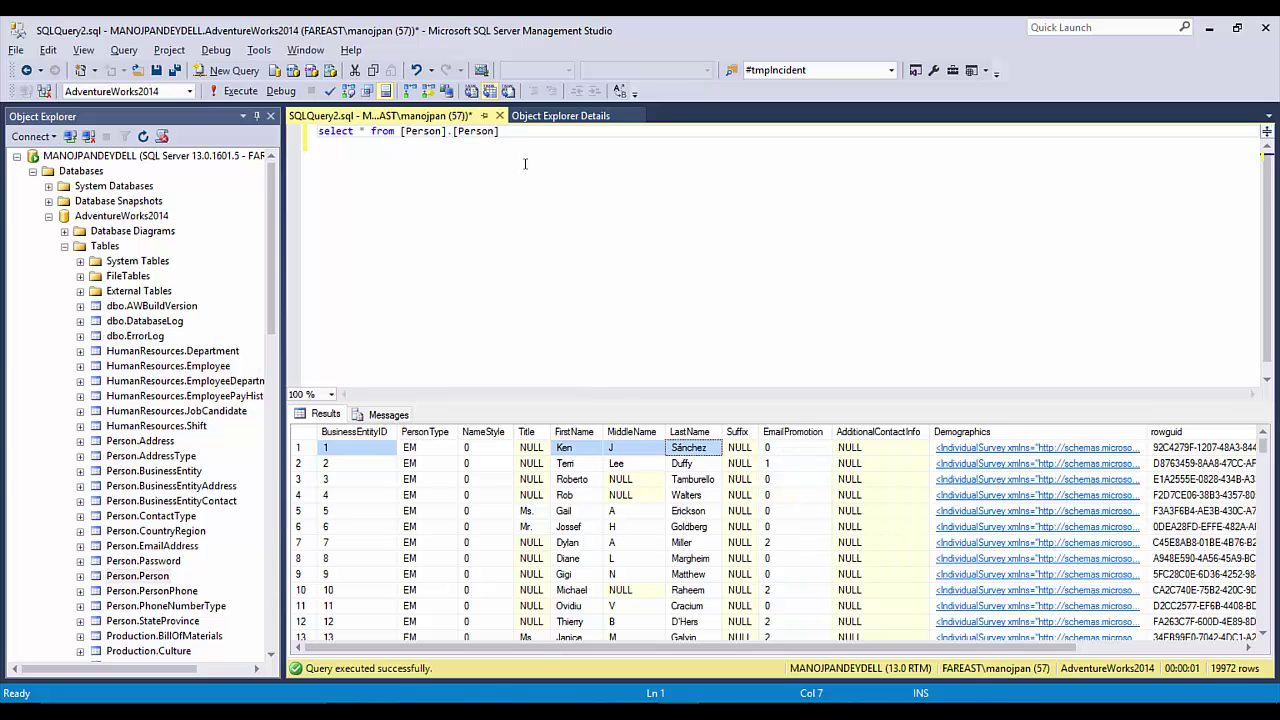
{"action": "left_click", "coordinate": [371, 131]}
{"action": "key", "text": "Return"}
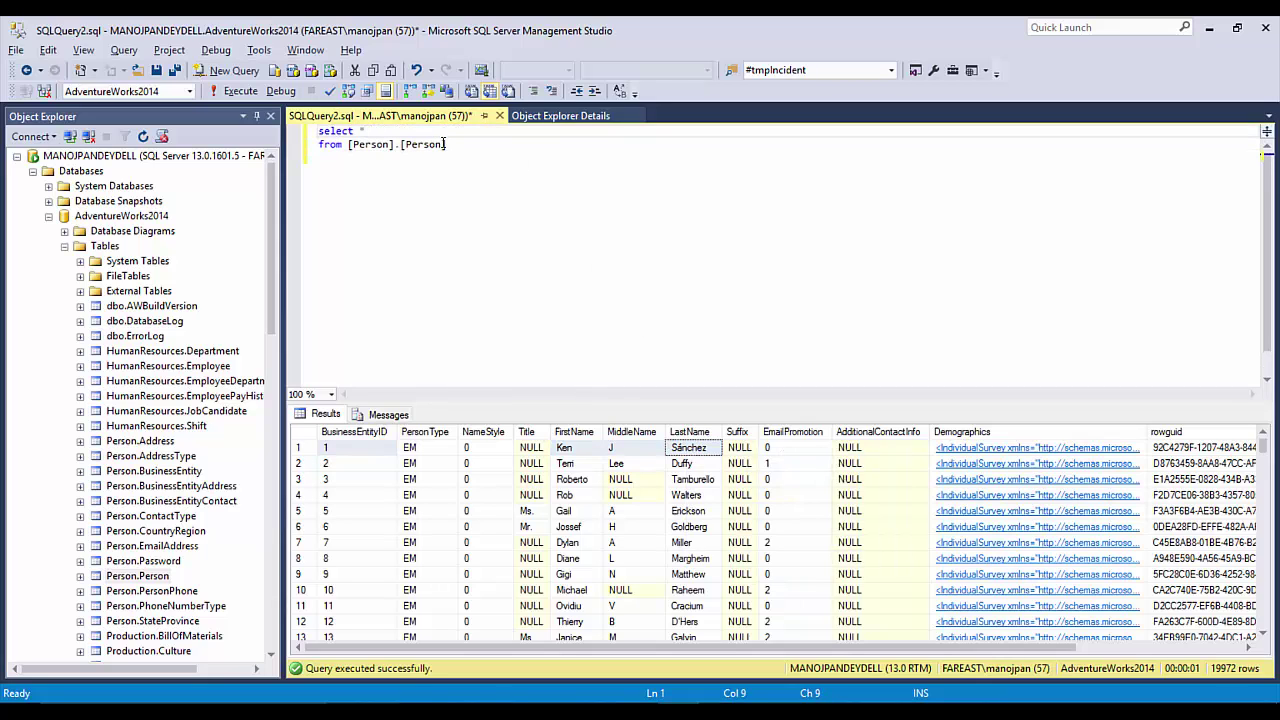
{"action": "type", "text": "BusinessEntityID 1 FirstName Ken MiddleName J LastName Sánchez"}
- Replace the asterisk with BusinessEntityID and FirstName, removing the pasted values
{"action": "key", "text": "Up"}
{"action": "key", "text": "Up"}
{"action": "key", "text": "Up"}
{"action": "key", "text": "Up"}
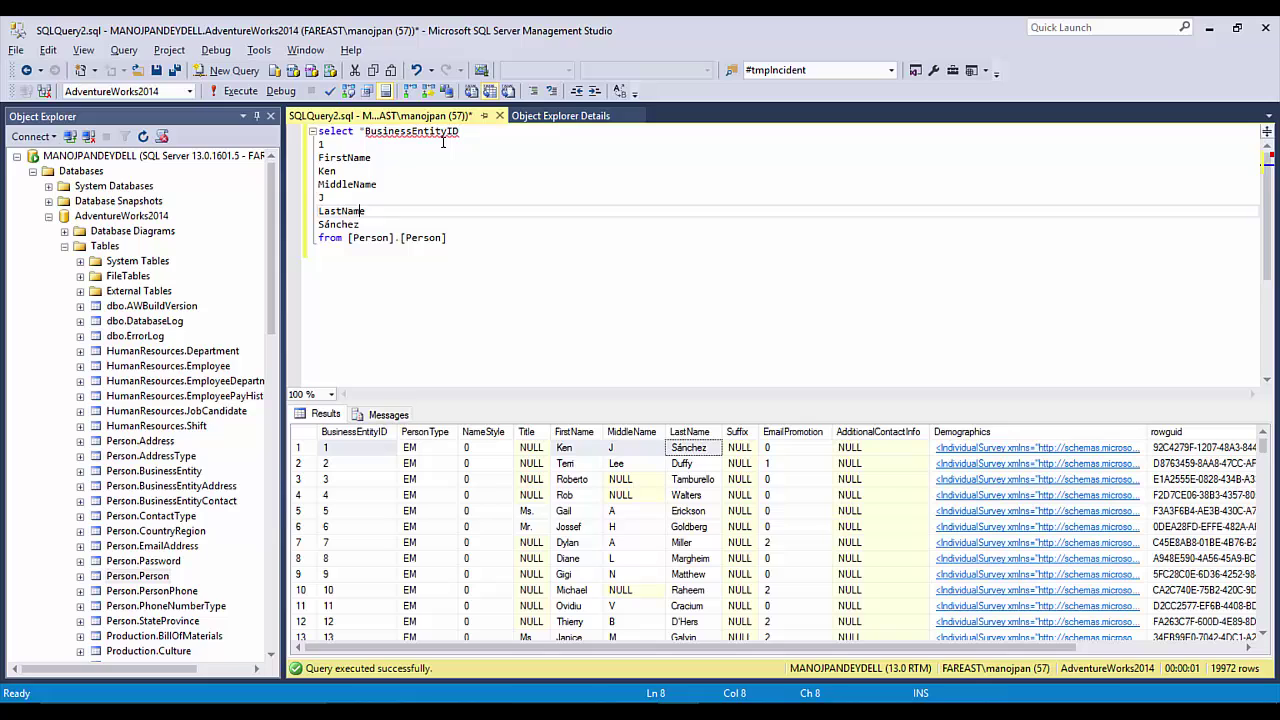
{"action": "key", "text": "Up"}
{"action": "key", "text": "Up"}
{"action": "key", "text": "Up"}
{"action": "key", "text": "ctrl+Right"}
{"action": "key", "text": "Delete"}
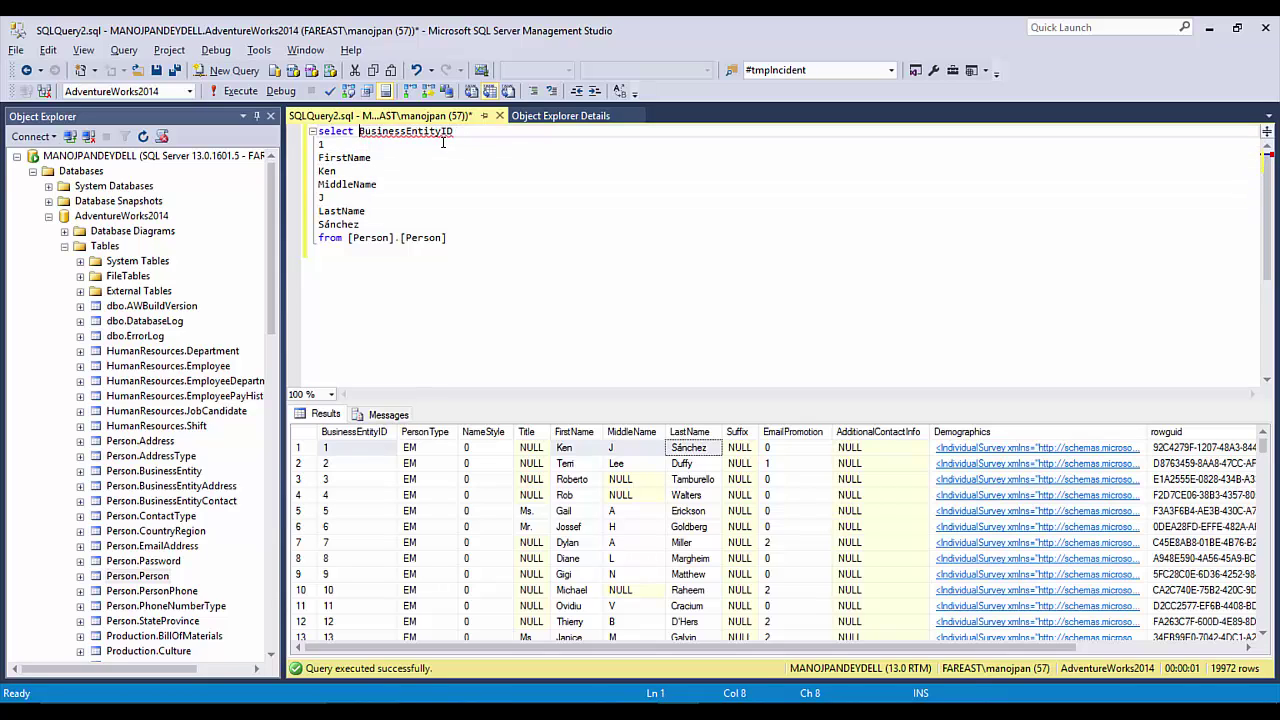
{"action": "key", "text": "End"}
{"action": "key", "text": "shift+Down"}
{"action": "key", "text": "Delete"}
{"action": "key", "text": "Delete"}
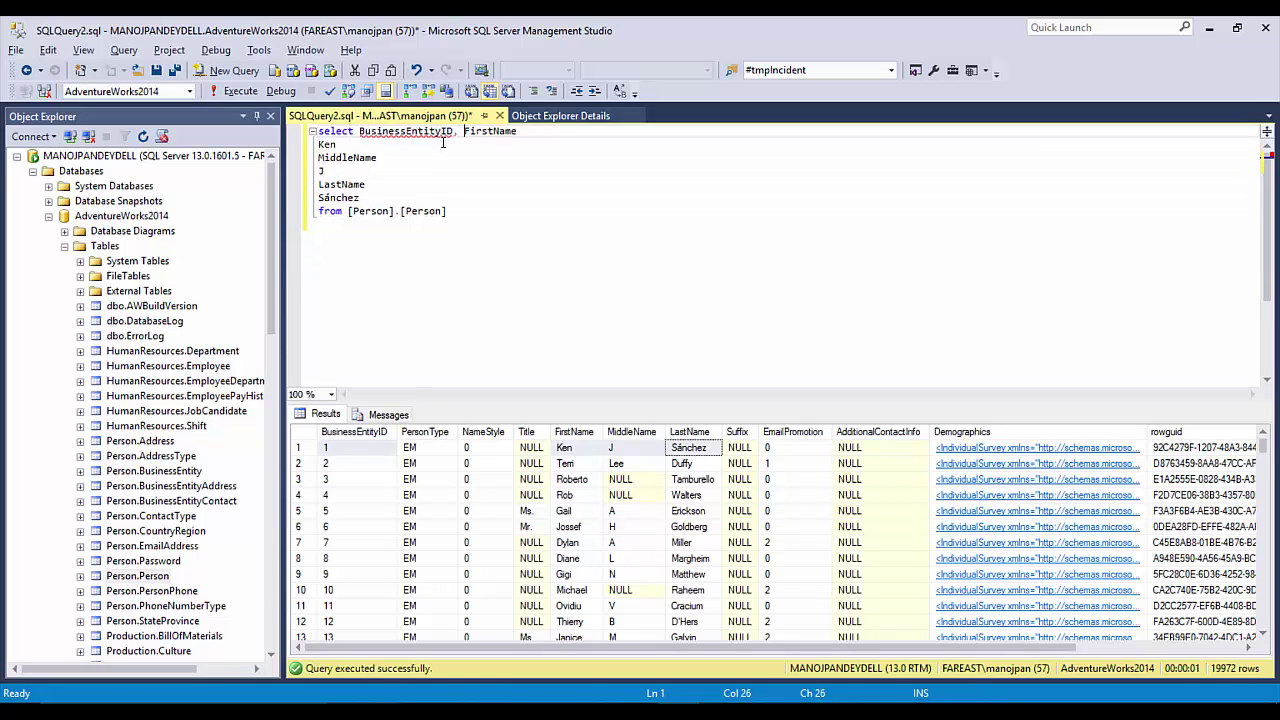
{"action": "key", "text": "End"}
{"action": "key", "text": "Delete"}
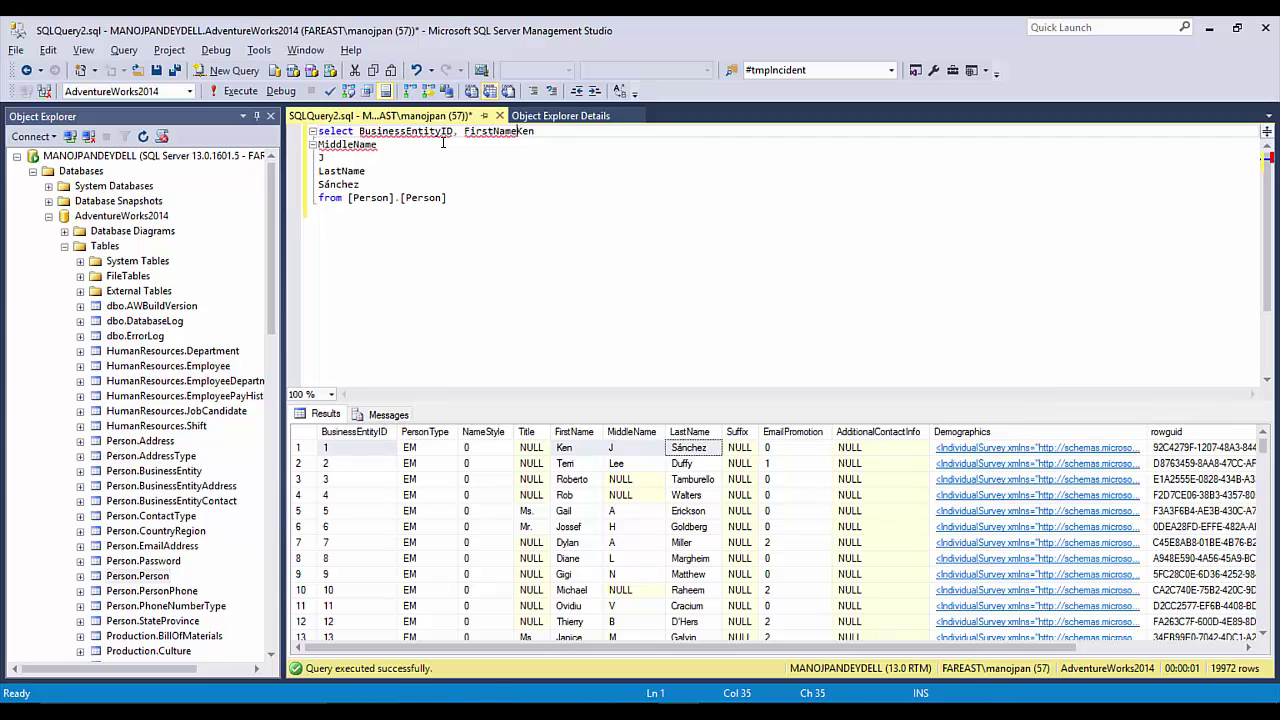
{"action": "type", "text": ","}
- Add MiddleName and LastName to the select list and run the four-column query
{"action": "key", "text": "Delete"}
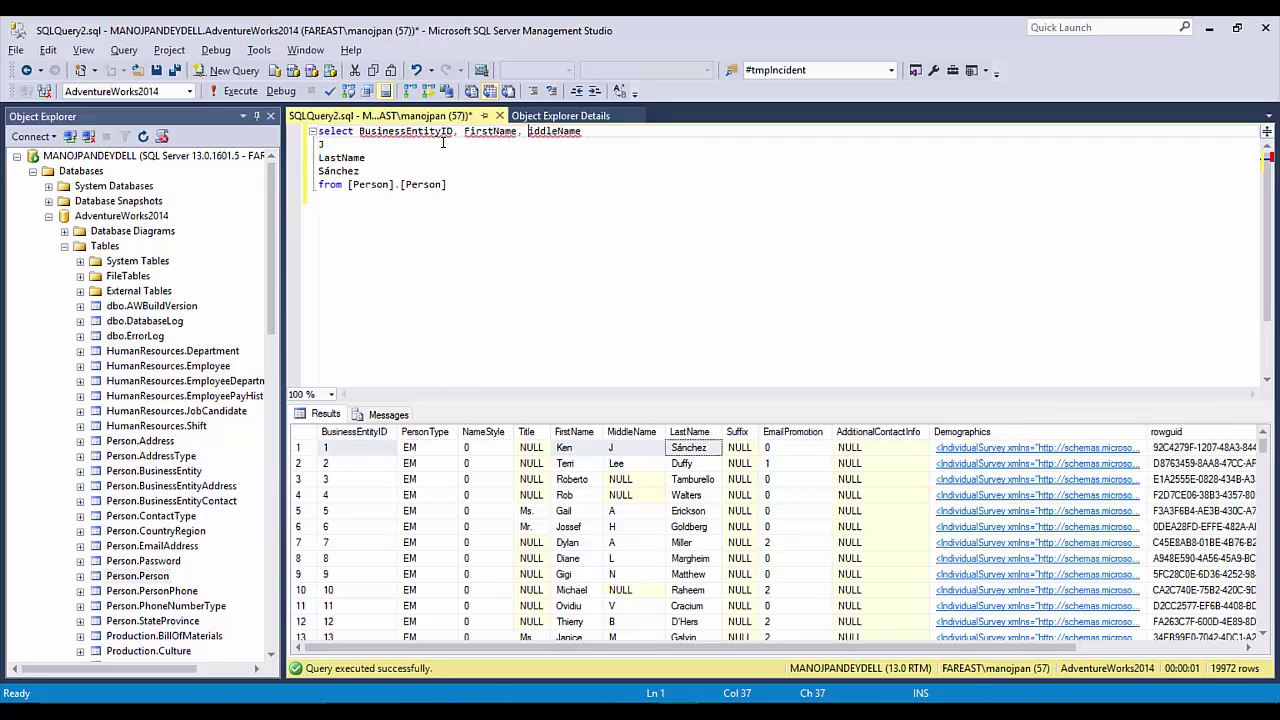
{"action": "key", "text": "ctrl+z"}
{"action": "type", "text": ","}
{"action": "key", "text": "Delete"}
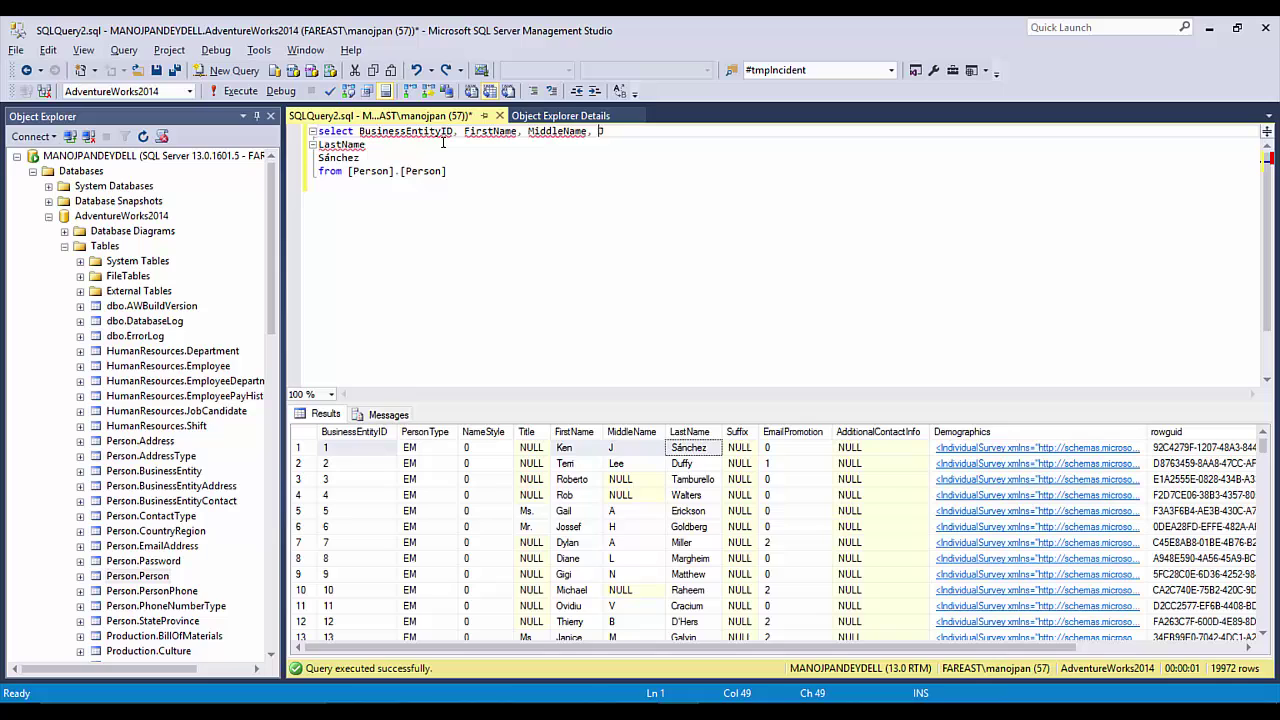
{"action": "key", "text": "Delete"}
{"action": "key", "text": "End"}
{"action": "key", "text": "Delete"}
{"action": "key", "text": "Delete"}
{"action": "key", "text": "Delete"}
{"action": "key", "text": "Delete"}
{"action": "key", "text": "Delete"}
{"action": "key", "text": "Delete"}
{"action": "key", "text": "Delete"}
{"action": "key", "text": "Delete"}
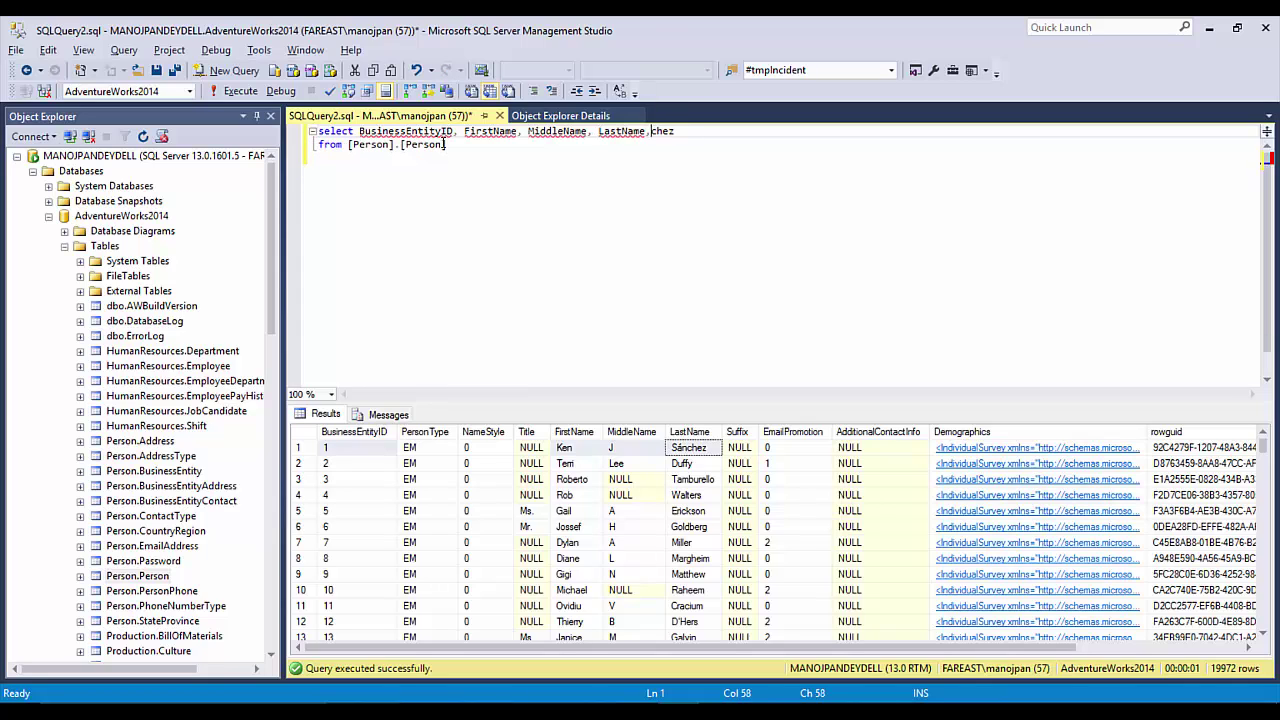
{"action": "key", "text": "Right"}
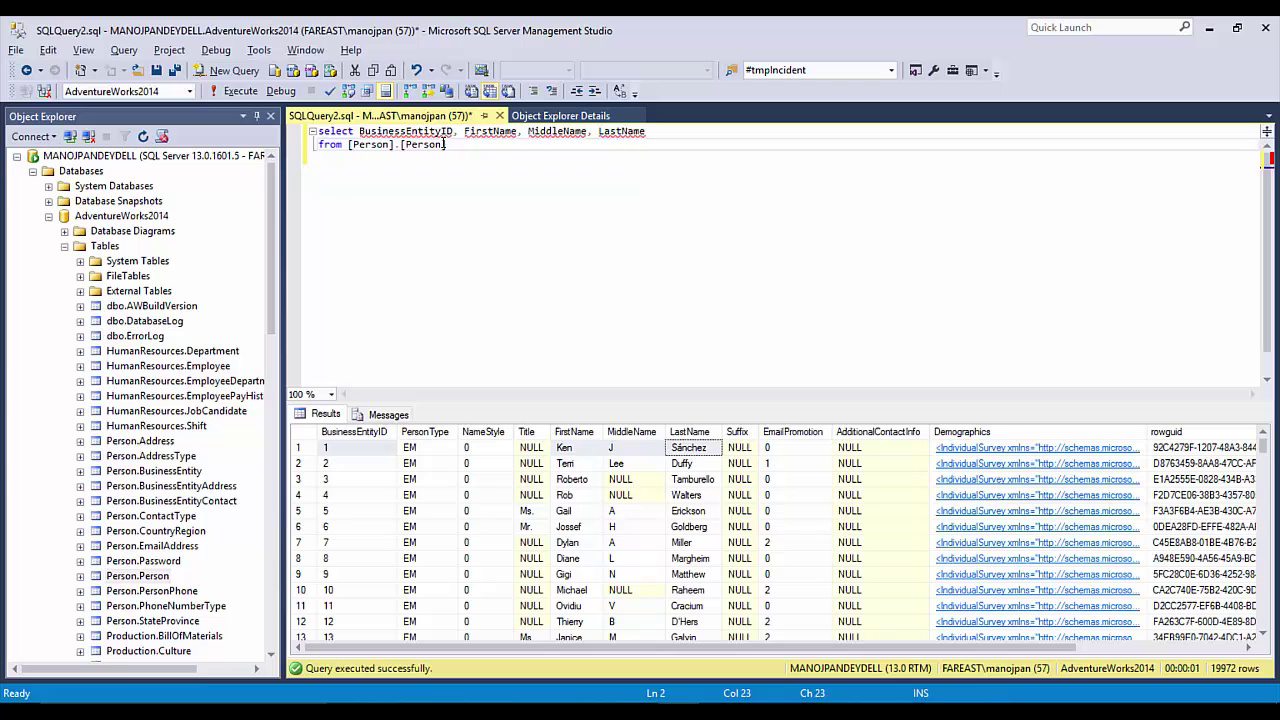
{"action": "key", "text": "Return"}
{"action": "key", "text": "BackSpace"}
{"action": "key", "text": "Down"}
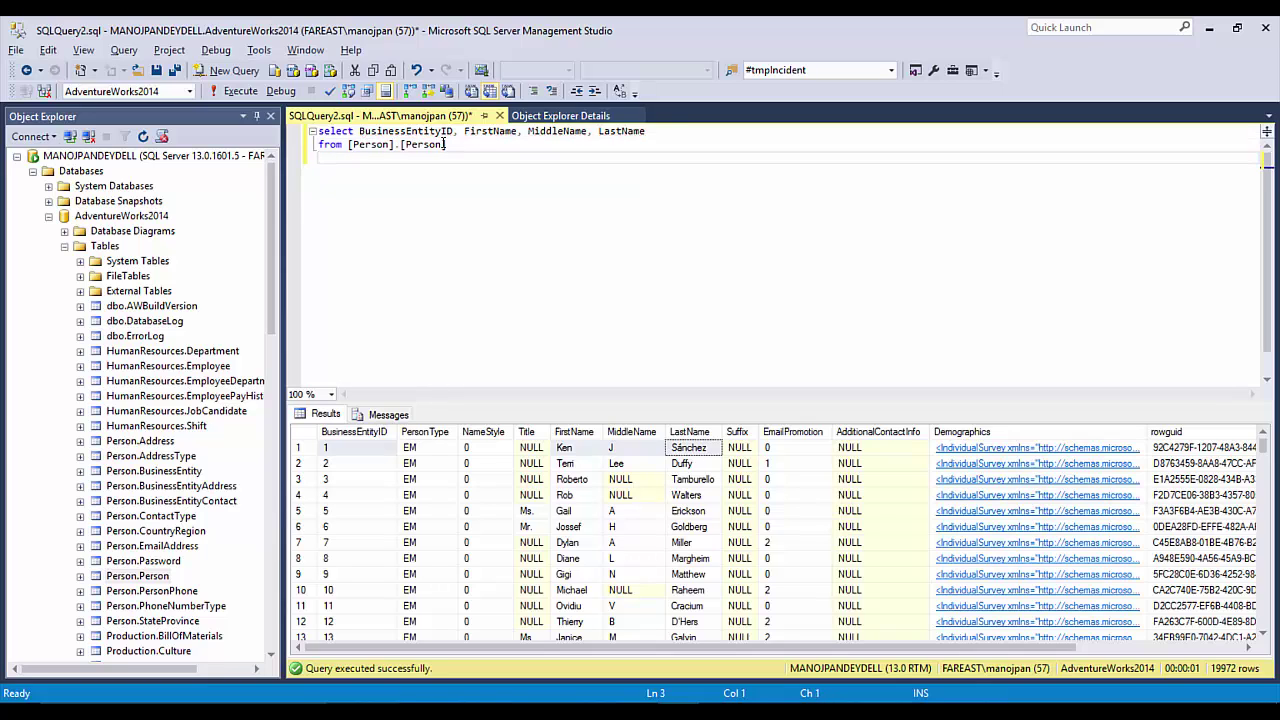
{"action": "key", "text": "F5"}
{"action": "key", "text": "ctrl+a"}
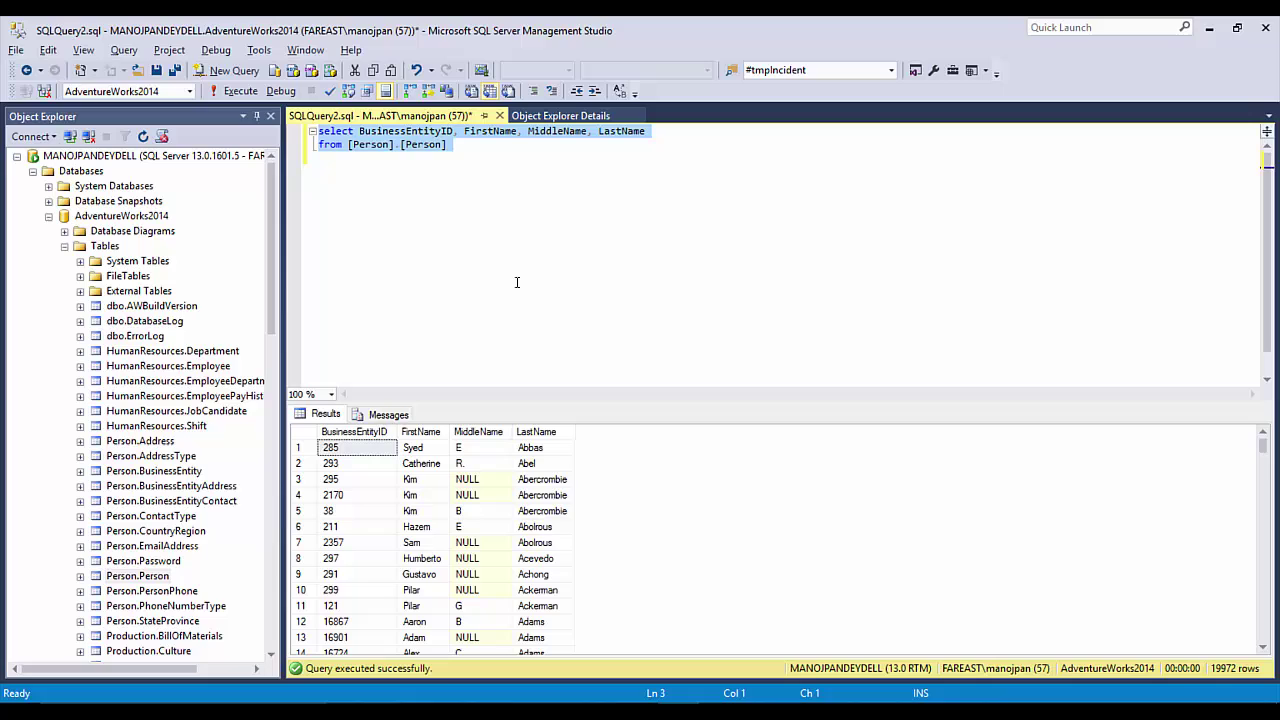
- Open the Person connection's Definition properties and review its connection file and string
{"action": "key", "text": "alt+Tab"}
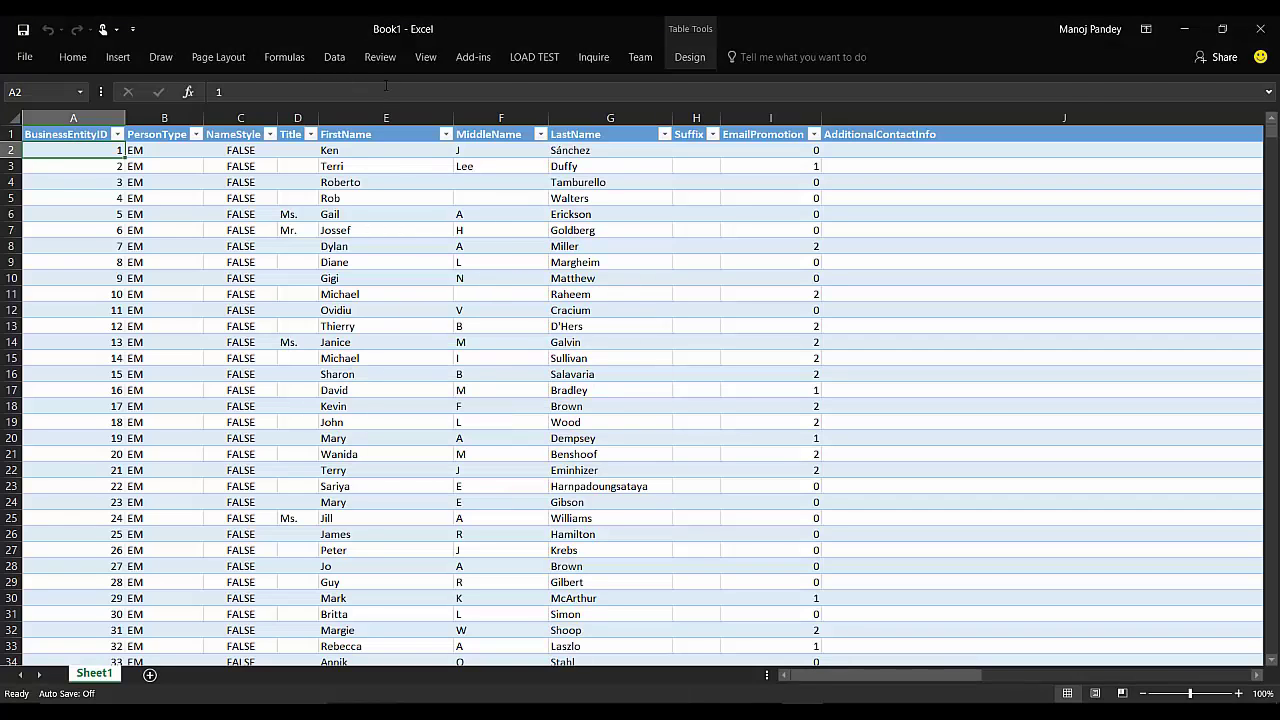
{"action": "left_click", "coordinate": [336, 57]}
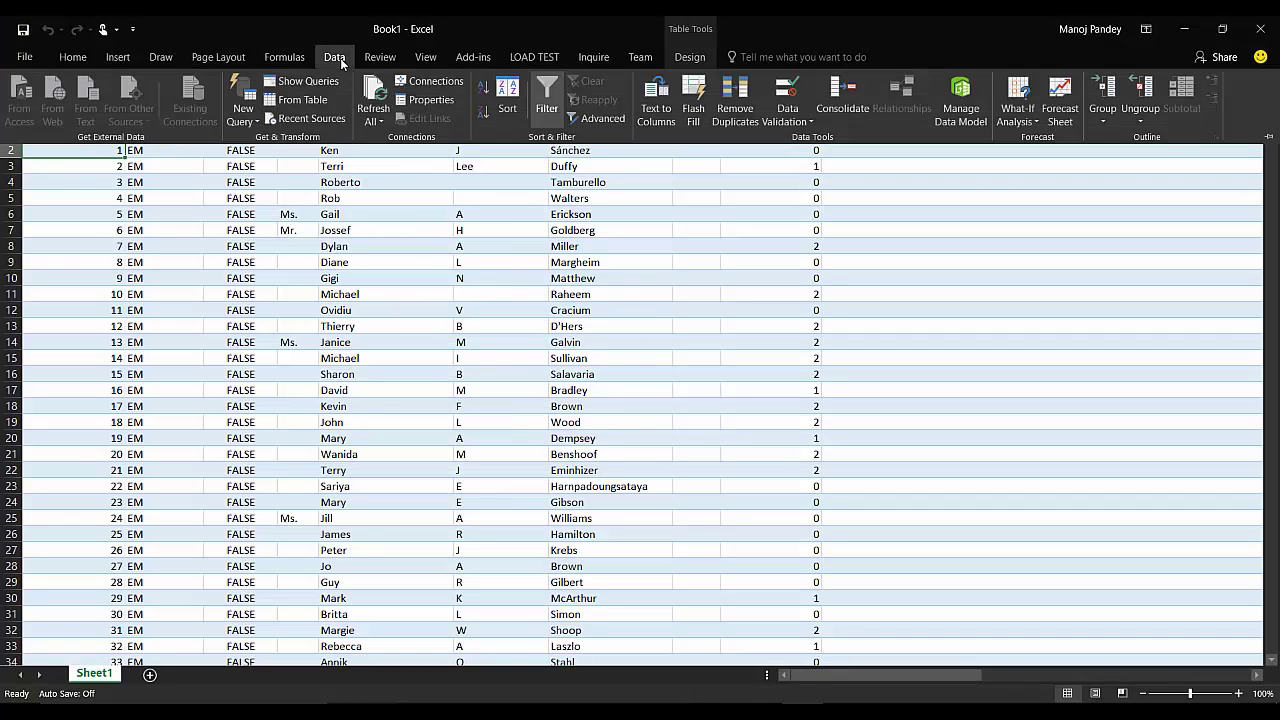
{"action": "left_click", "coordinate": [421, 83]}
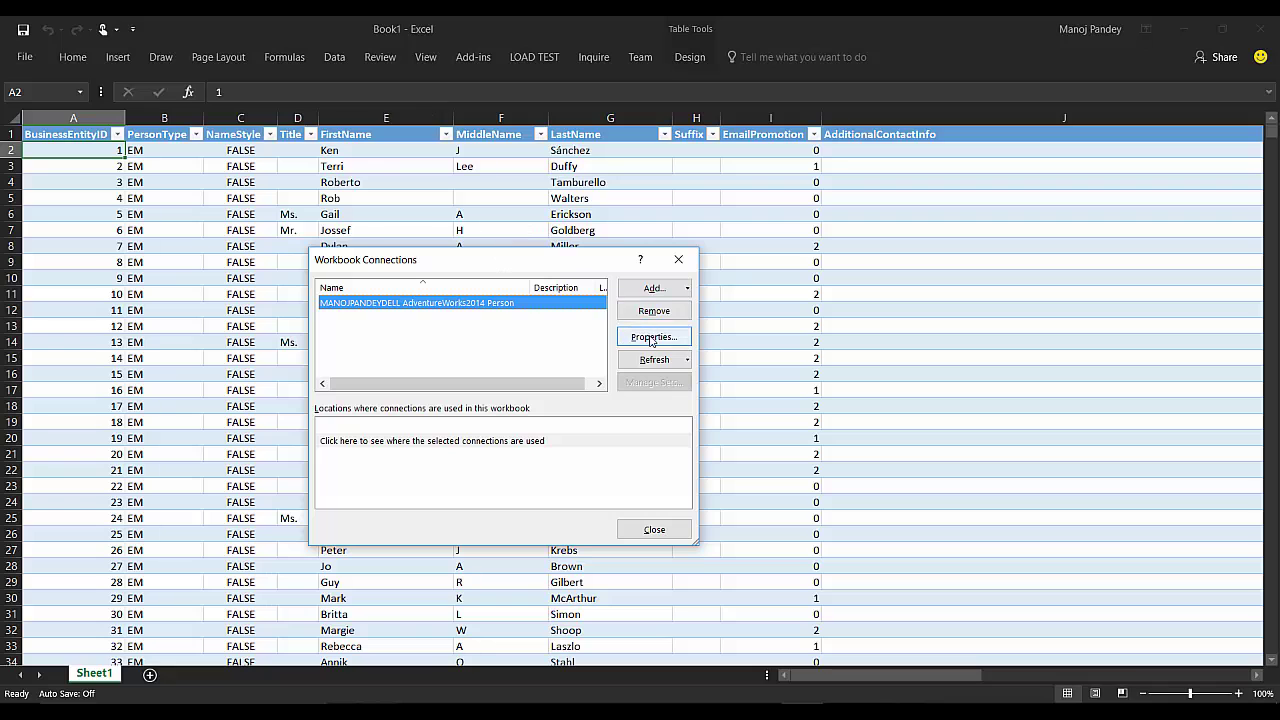
{"action": "left_click", "coordinate": [653, 338]}
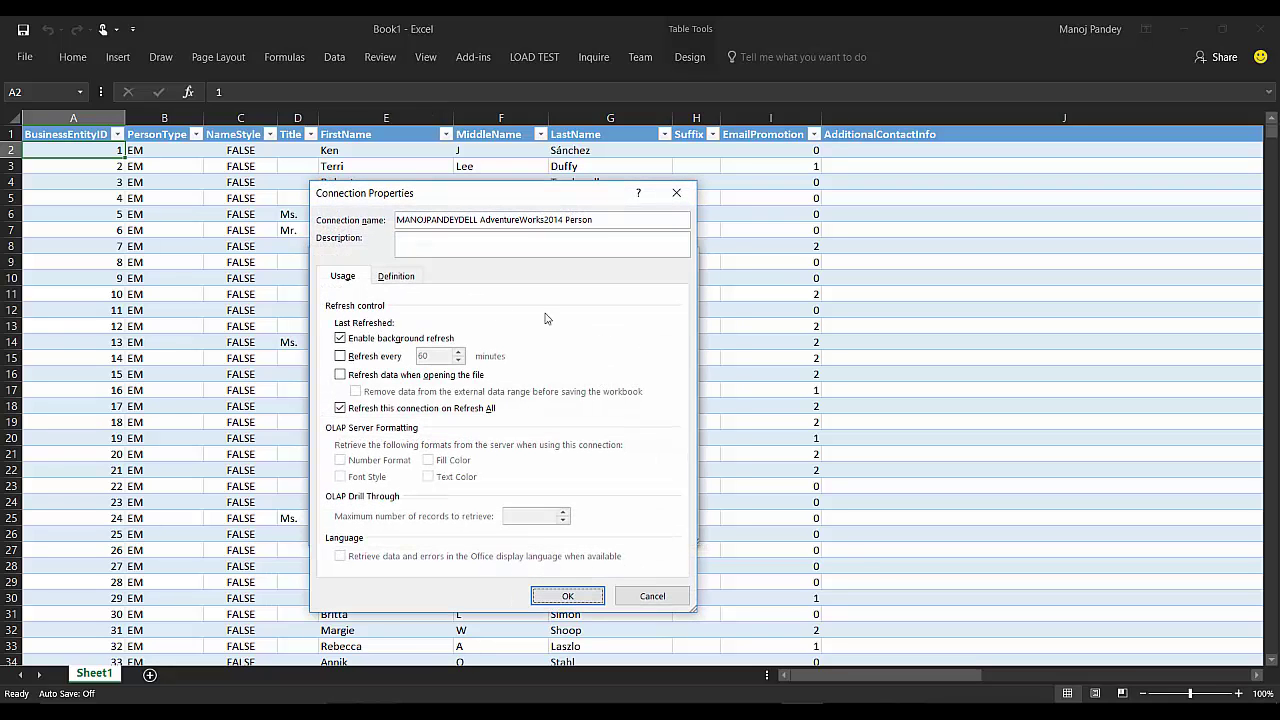
{"action": "left_click", "coordinate": [400, 278]}
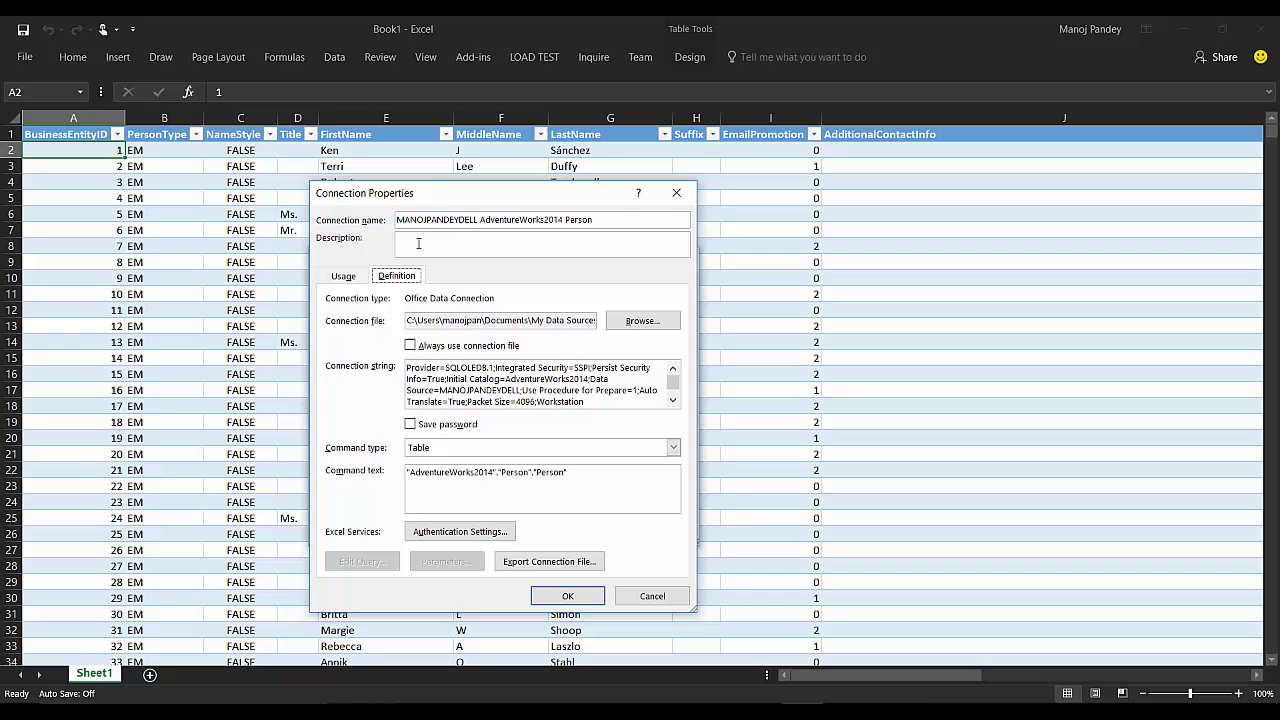
{"action": "left_click_drag", "start_coordinate": [427, 193], "coordinate": [409, 153]}
{"action": "left_click_drag", "start_coordinate": [678, 571], "coordinate": [944, 577]}
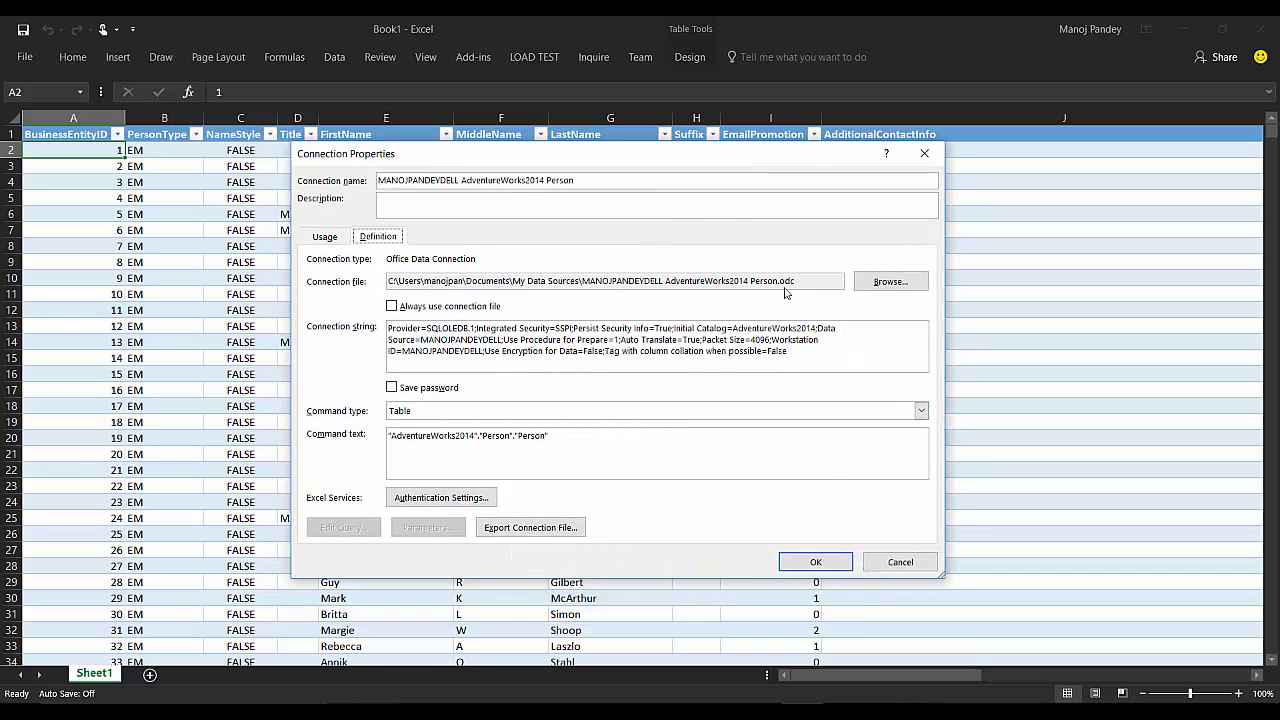
{"action": "left_click_drag", "start_coordinate": [806, 281], "coordinate": [384, 281]}
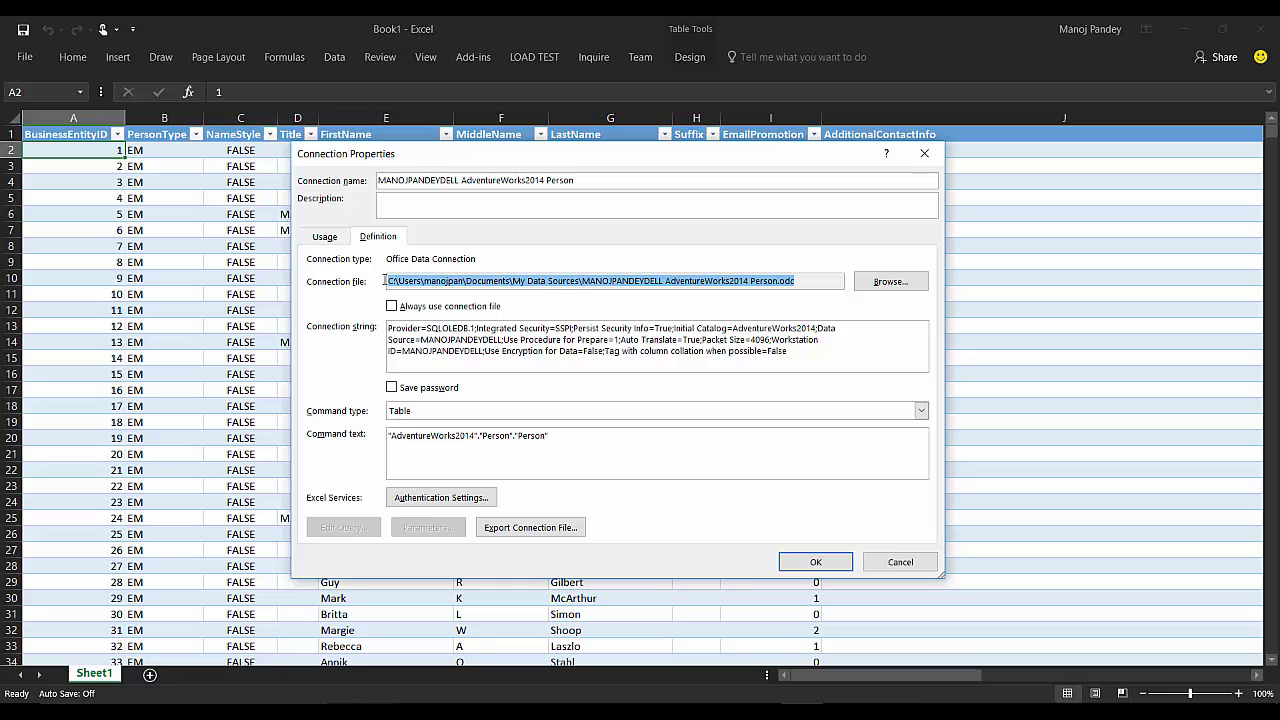
{"action": "left_click_drag", "start_coordinate": [796, 281], "coordinate": [585, 283]}
{"action": "left_click_drag", "start_coordinate": [790, 351], "coordinate": [354, 320]}
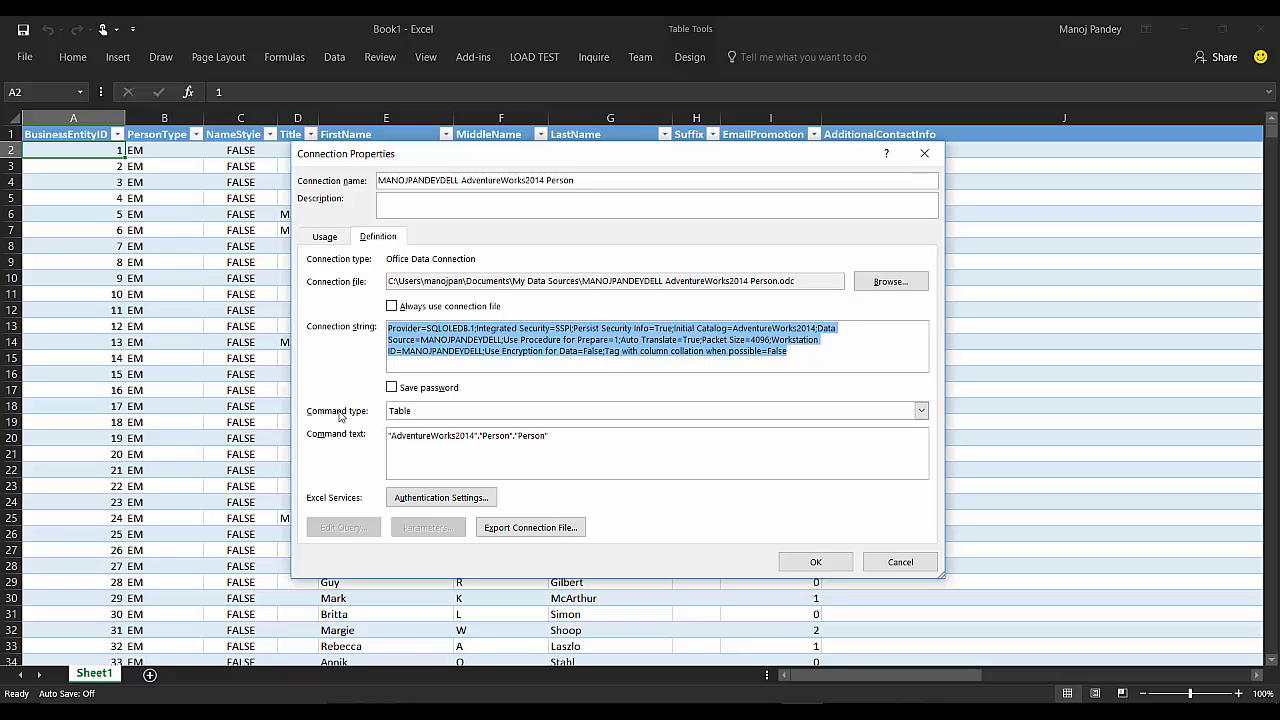
- Review the Table command type and its AdventureWorks2014 Person command text
{"action": "left_click", "coordinate": [418, 413]}
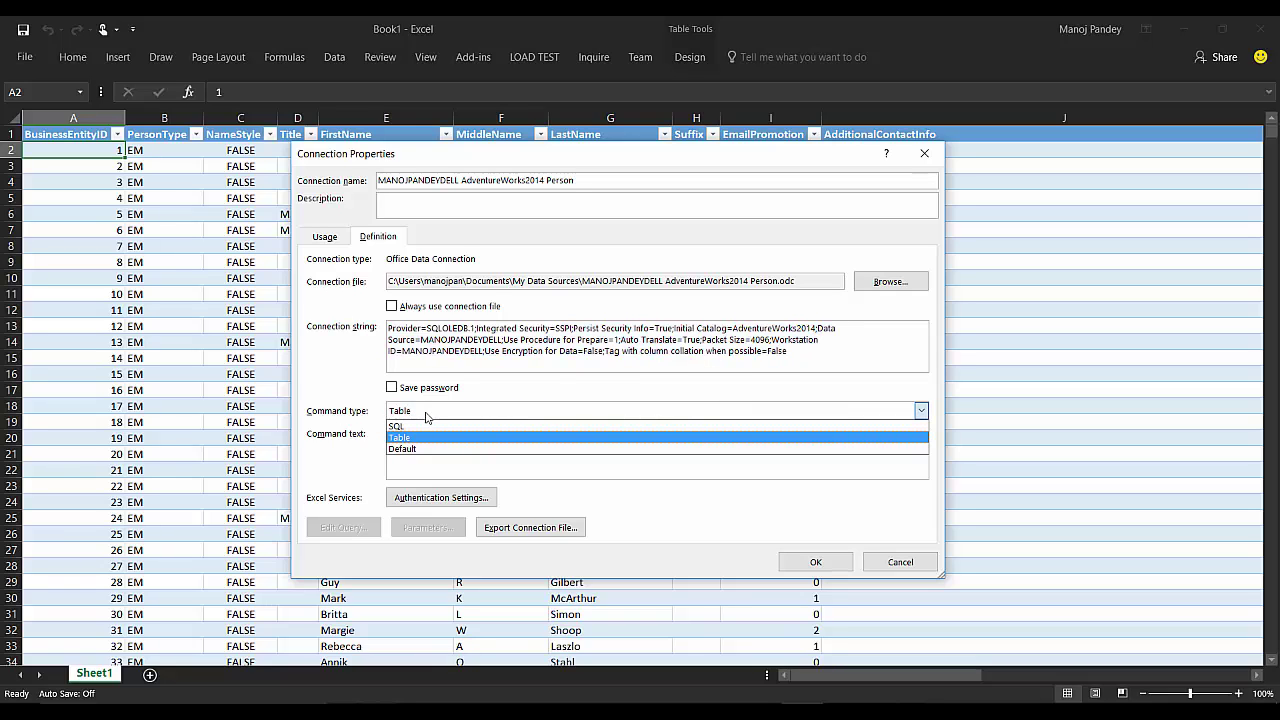
{"action": "left_click", "coordinate": [413, 413]}
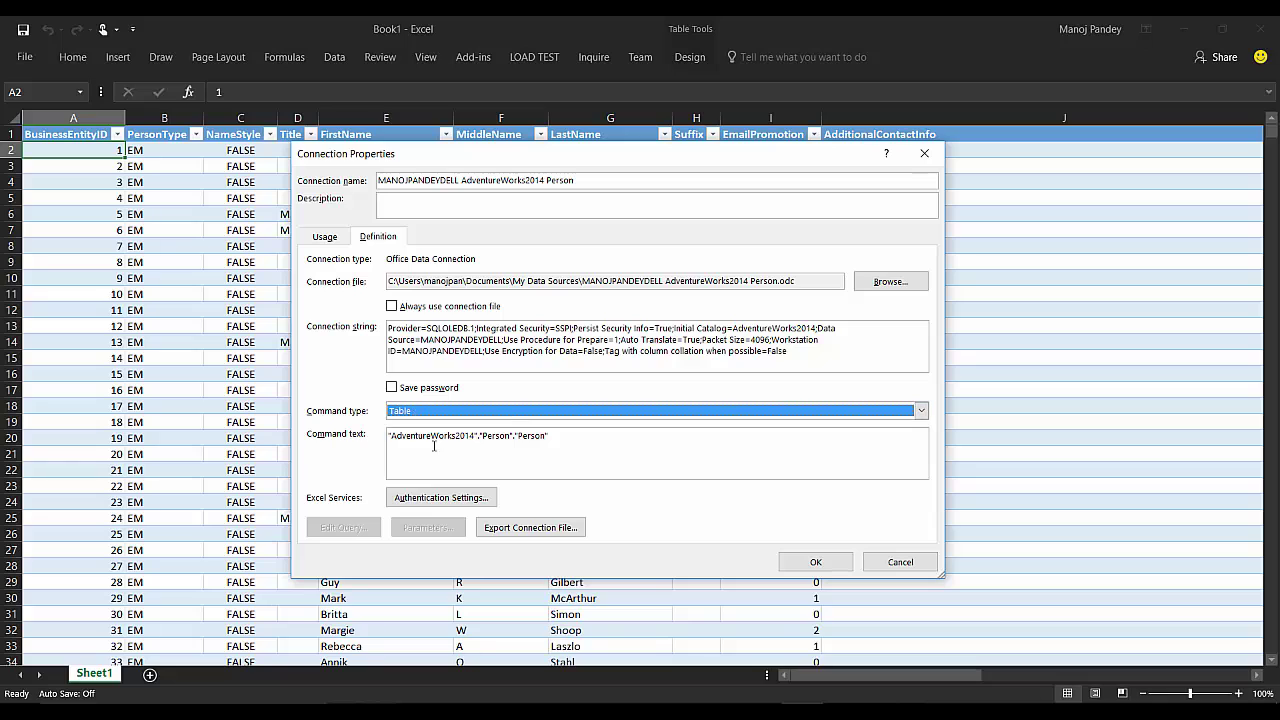
{"action": "left_click_drag", "start_coordinate": [420, 436], "coordinate": [532, 437]}
{"action": "left_click", "coordinate": [436, 436]}
{"action": "double_click", "coordinate": [446, 437]}
{"action": "left_click", "coordinate": [492, 436]}
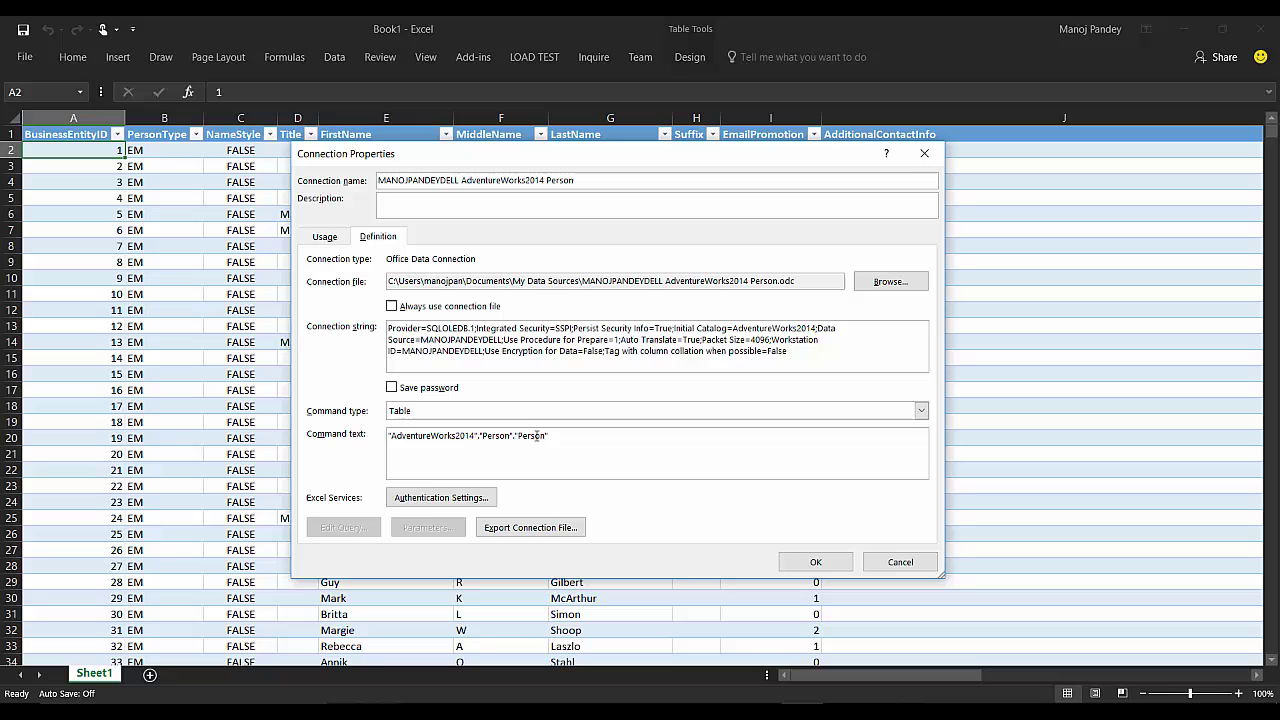
{"action": "double_click", "coordinate": [531, 436]}
{"action": "left_click", "coordinate": [549, 436]}
- Set the command type to SQL, paste the four-column select query as command text, and apply
{"action": "left_click", "coordinate": [421, 414]}
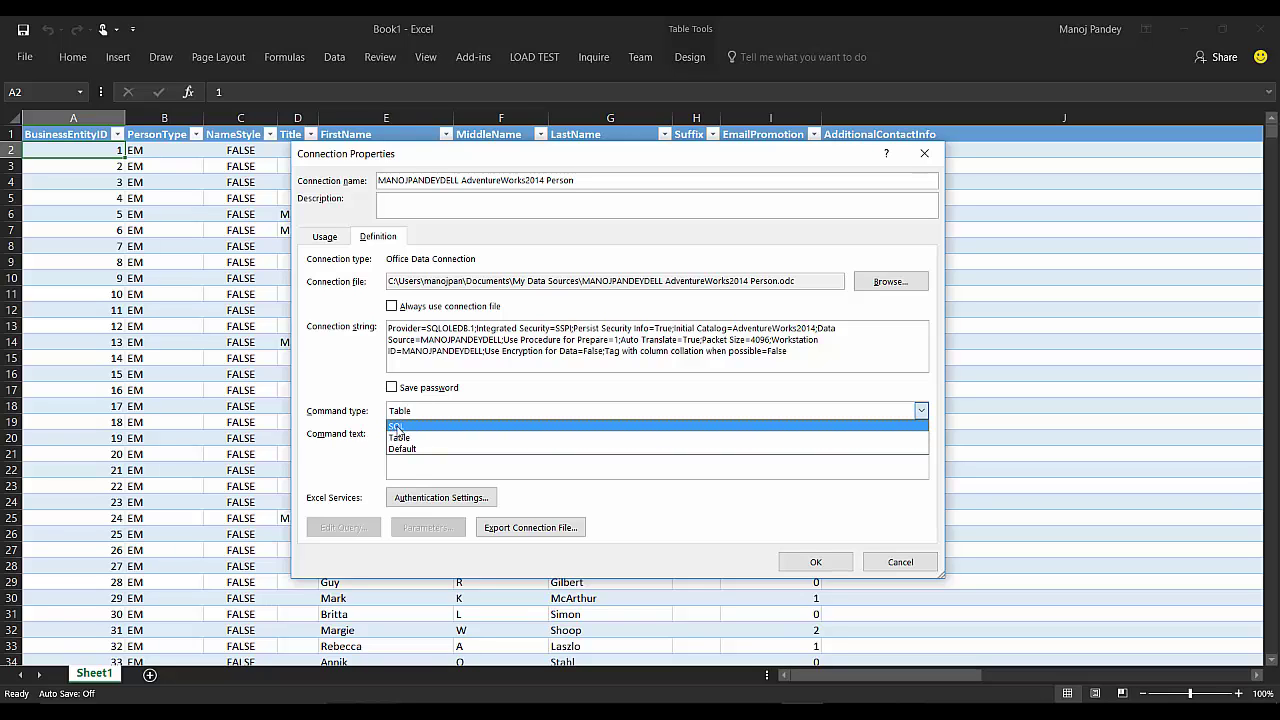
{"action": "left_click", "coordinate": [407, 427]}
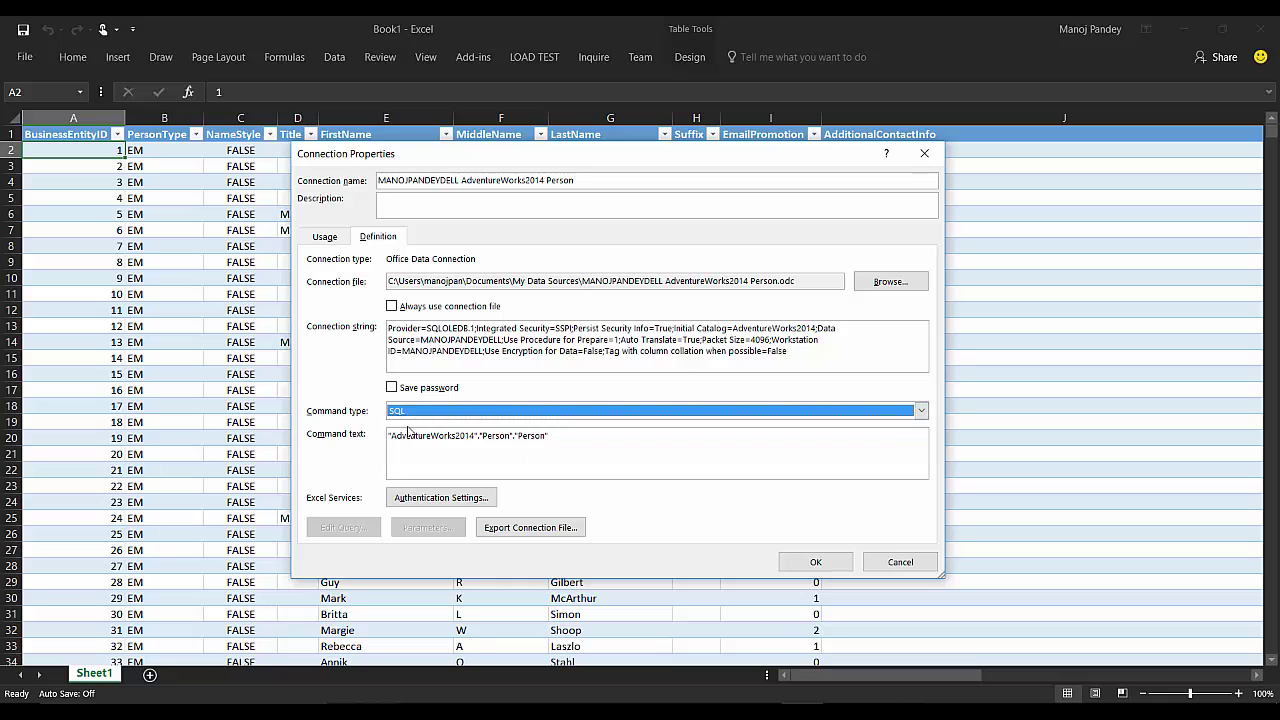
{"action": "left_click_drag", "start_coordinate": [580, 448], "coordinate": [381, 441]}
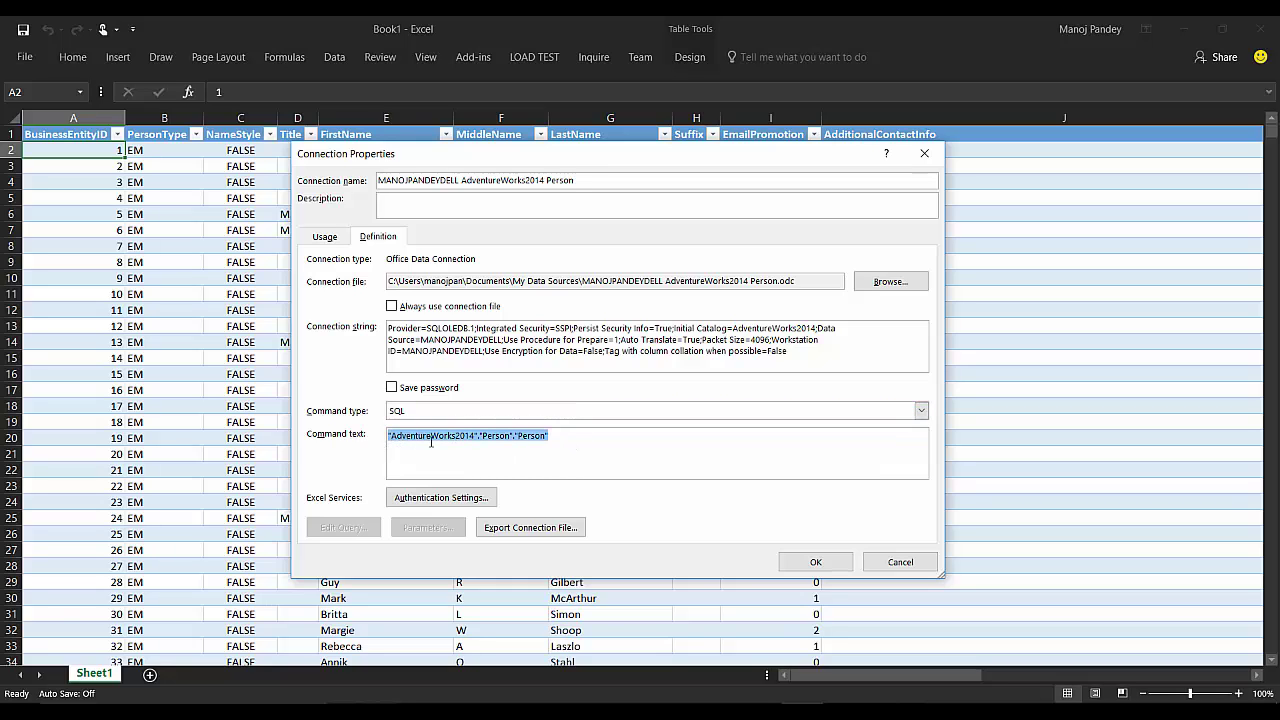
{"action": "type", "text": "select BusinessEntityID, FirstName, MiddleName, LastName from [Person].[Person]"}
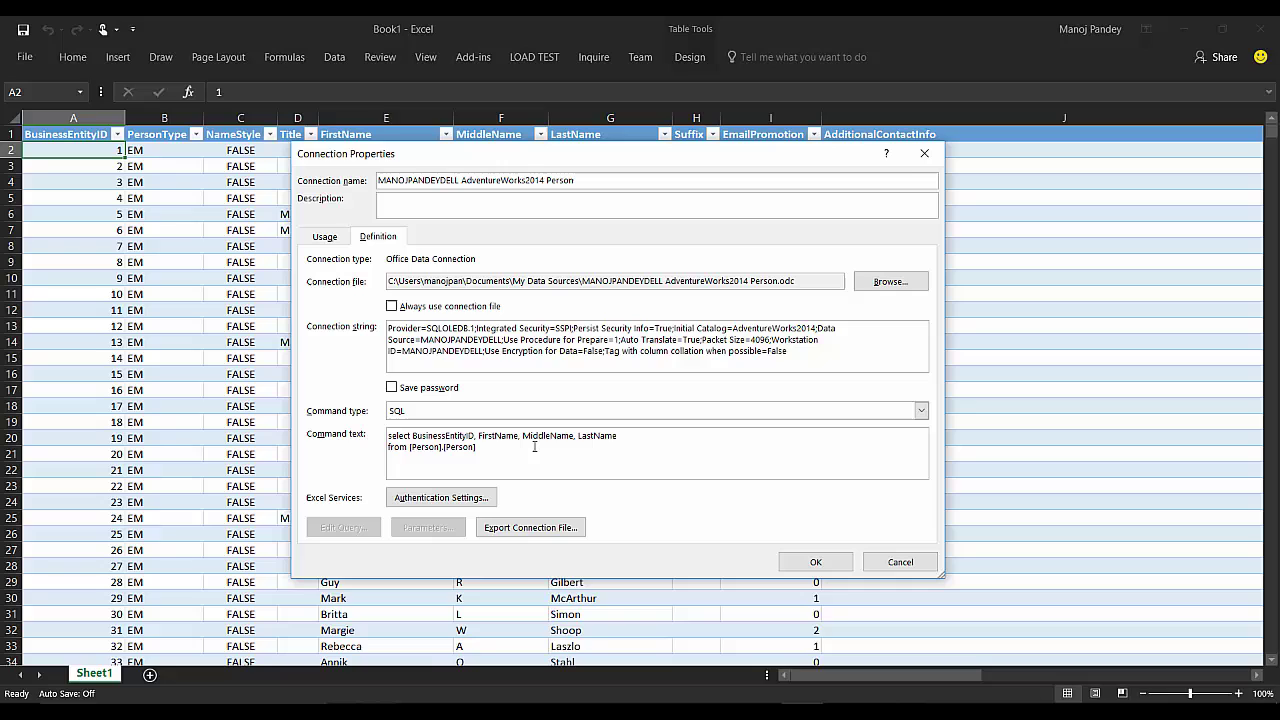
{"action": "left_click", "coordinate": [815, 561]}
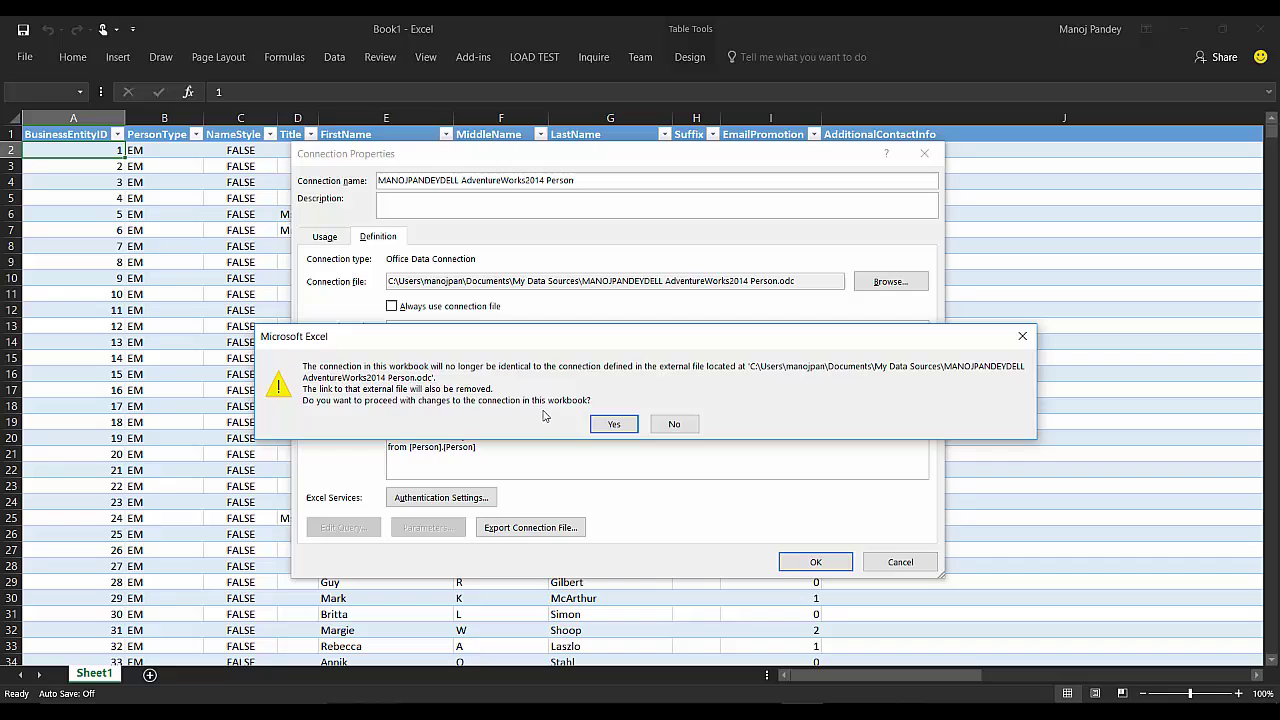
- Confirm the change, close Workbook Connections, and check the four-column table from A2 (Syed in B2)
{"action": "left_click", "coordinate": [614, 424]}
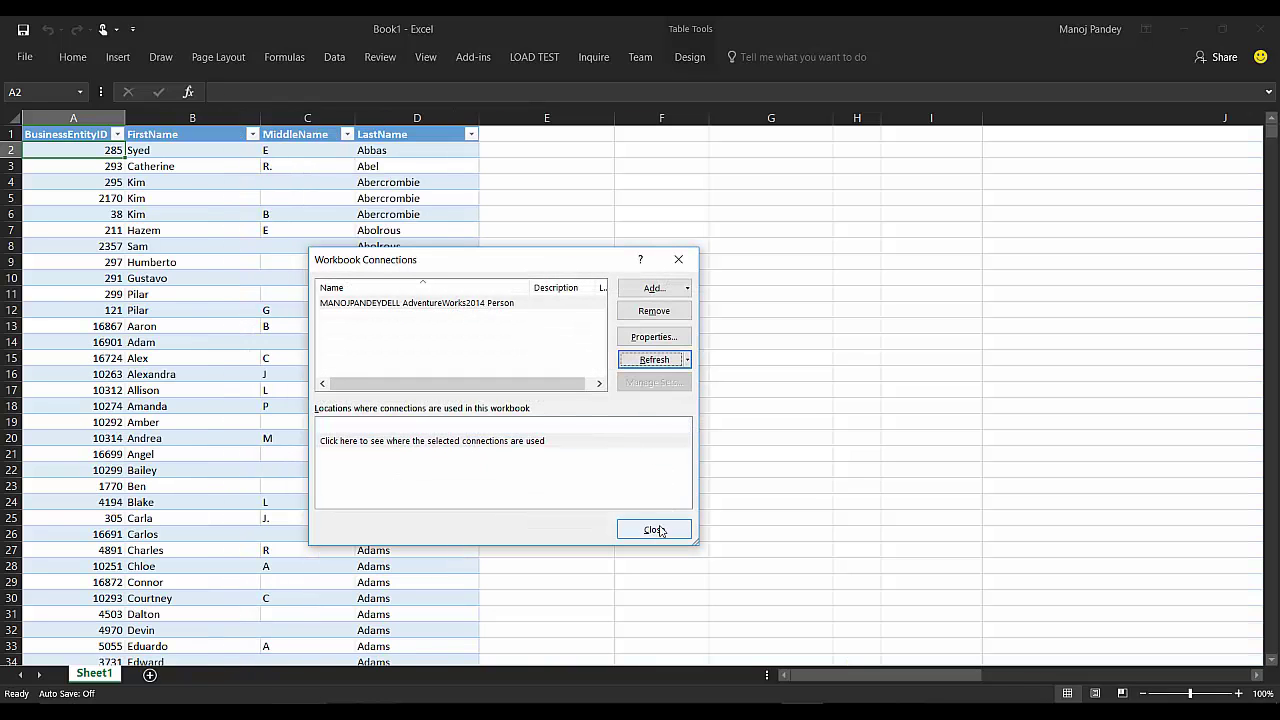
{"action": "left_click", "coordinate": [652, 529]}
{"action": "left_click", "coordinate": [163, 152]}
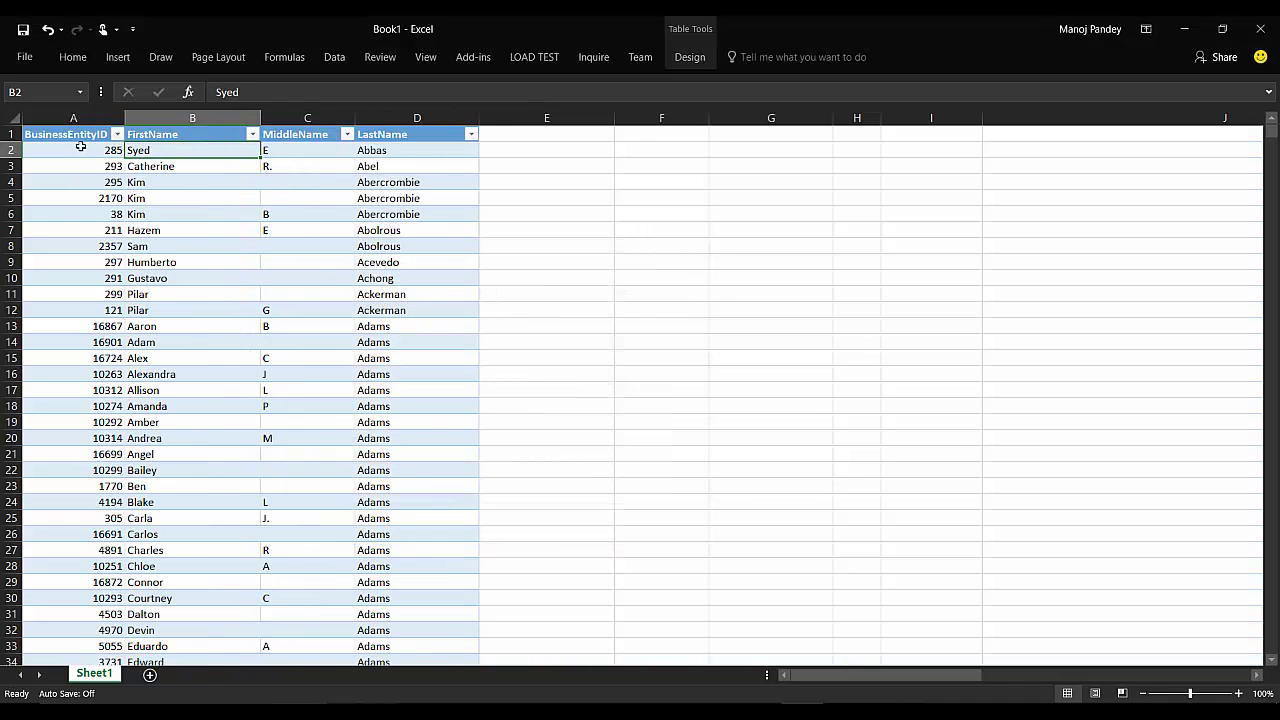
{"action": "left_click_drag", "start_coordinate": [72, 129], "coordinate": [389, 165]}
{"action": "left_click", "coordinate": [294, 296]}
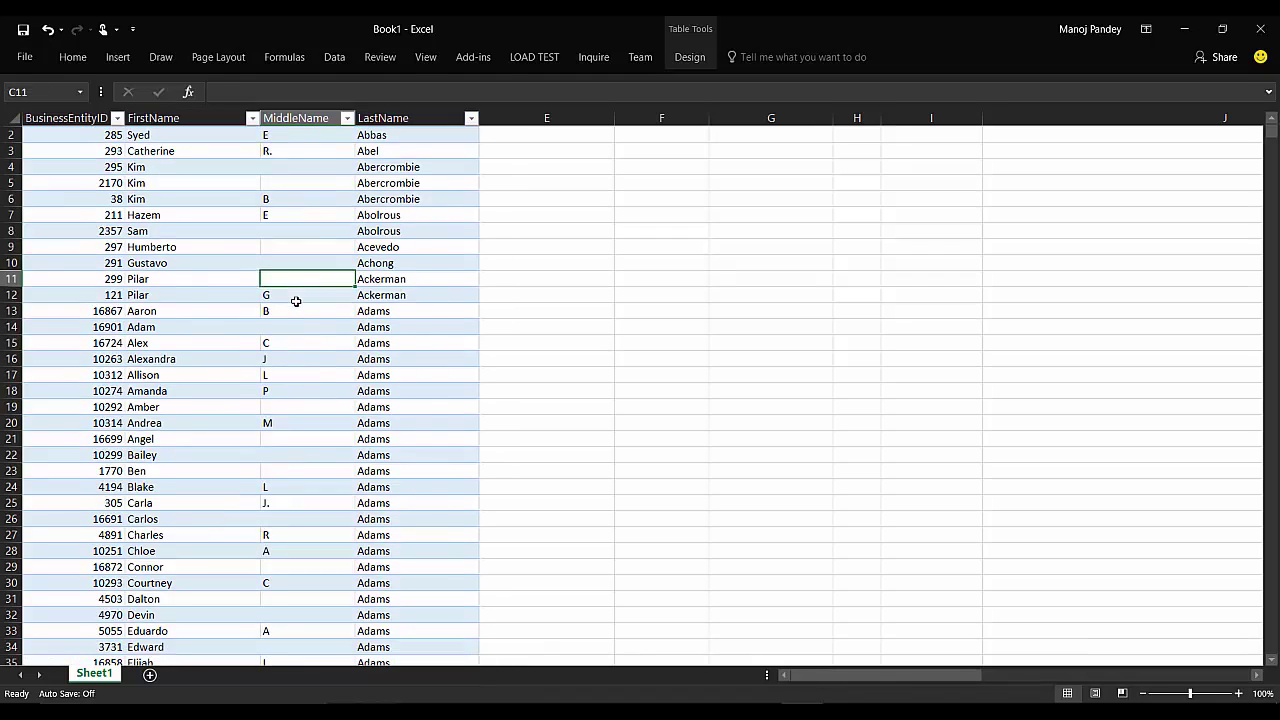
{"action": "scroll", "coordinate": [294, 296], "scroll_direction": "down", "scroll_amount": 11}
{"action": "scroll", "coordinate": [292, 294], "scroll_direction": "up", "scroll_amount": 11}
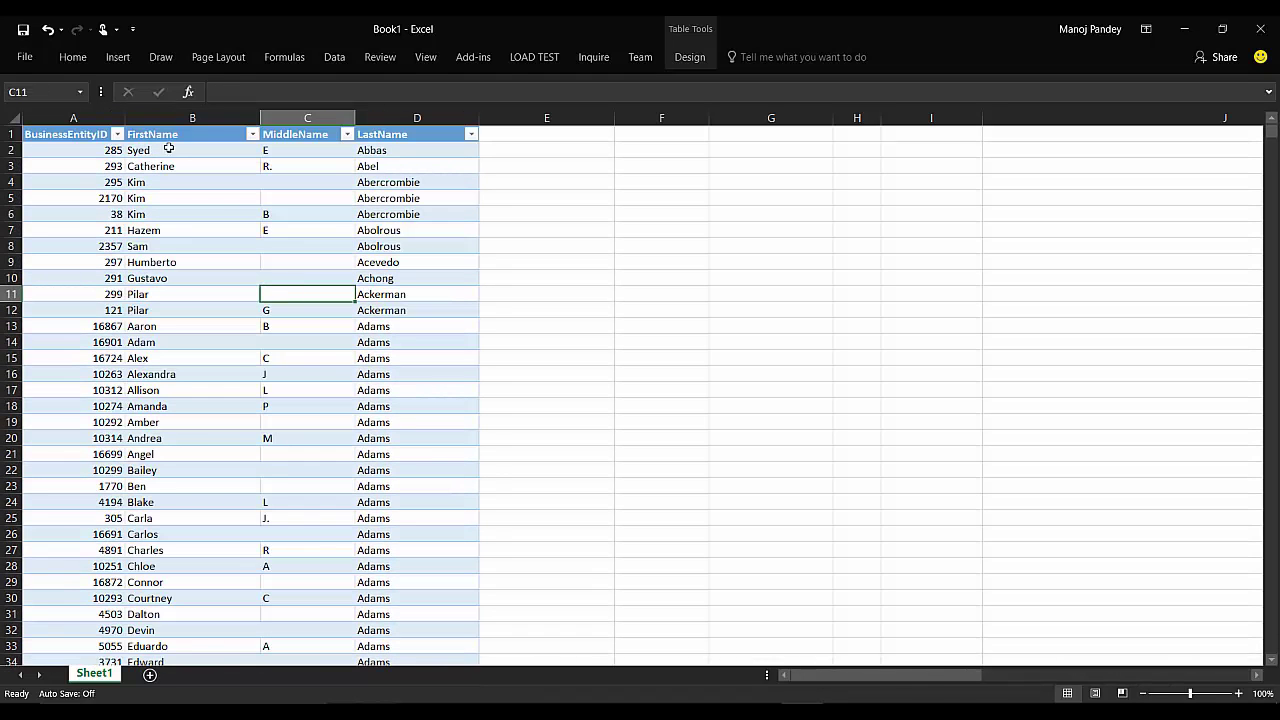
{"action": "left_click", "coordinate": [103, 153]}
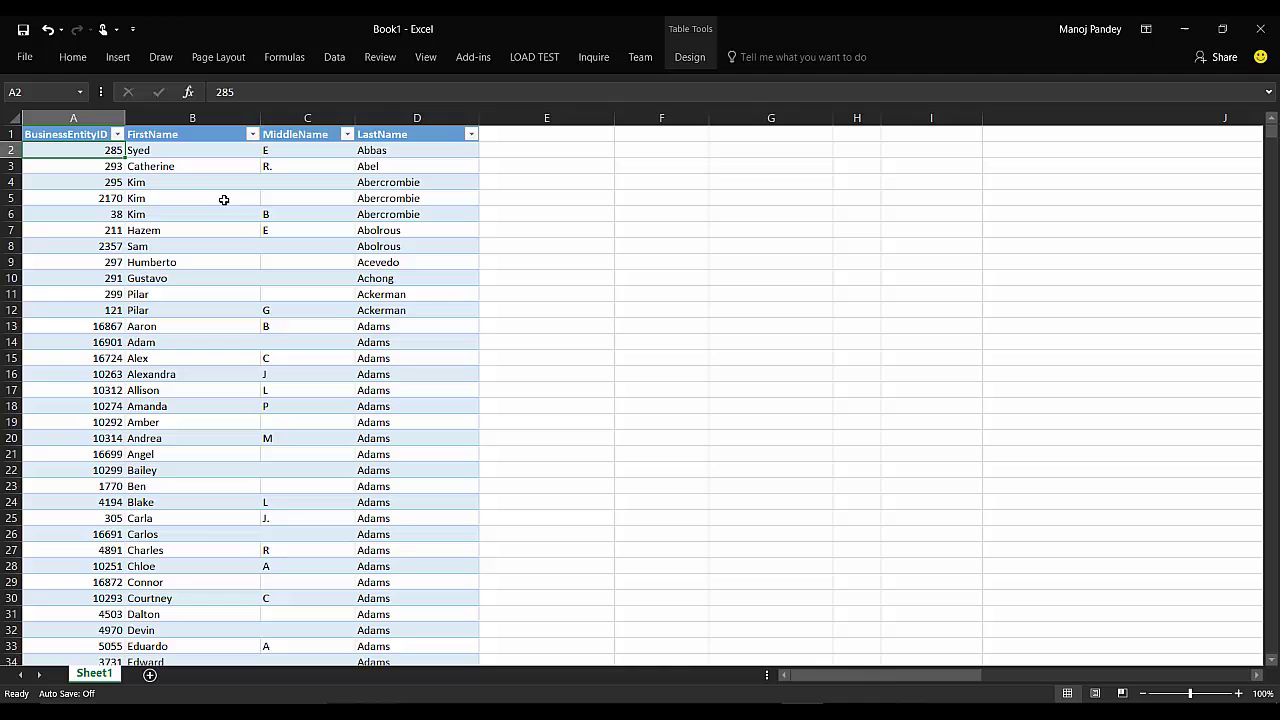
{"action": "left_click", "coordinate": [12, 150]}
{"action": "left_click", "coordinate": [119, 149]}
{"action": "left_click", "coordinate": [200, 150]}
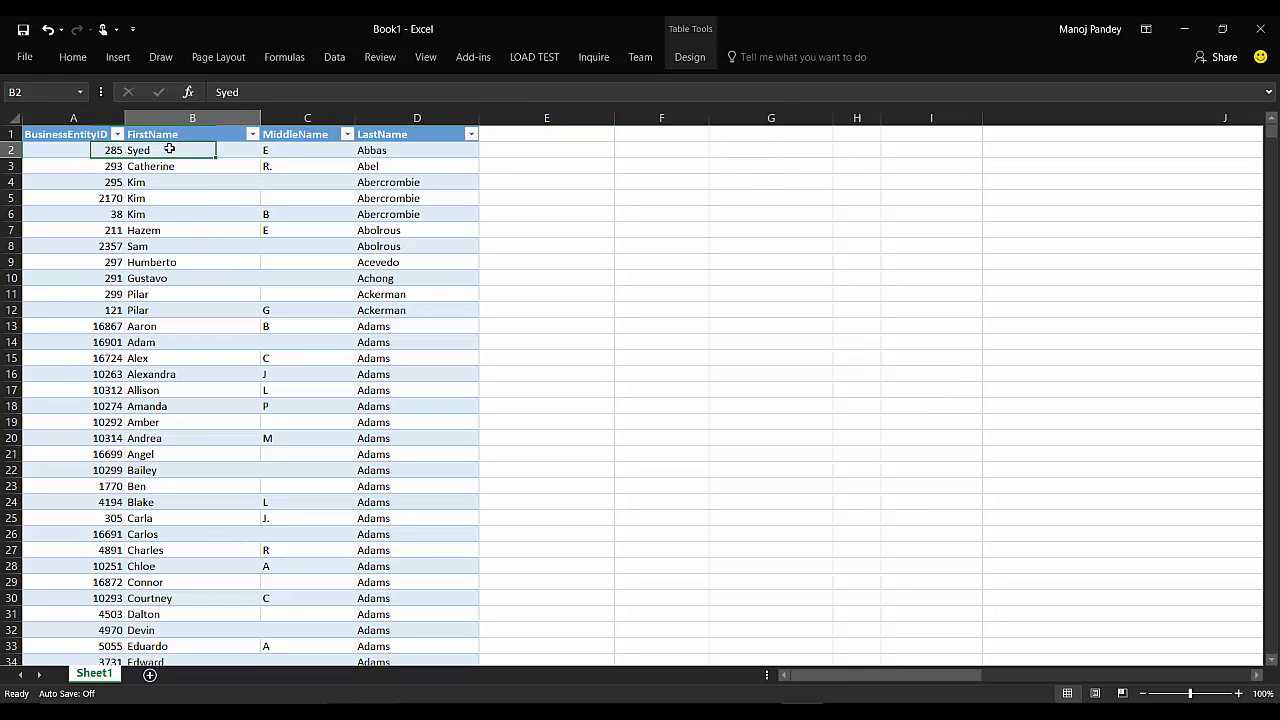
{"action": "left_click", "coordinate": [101, 152]}
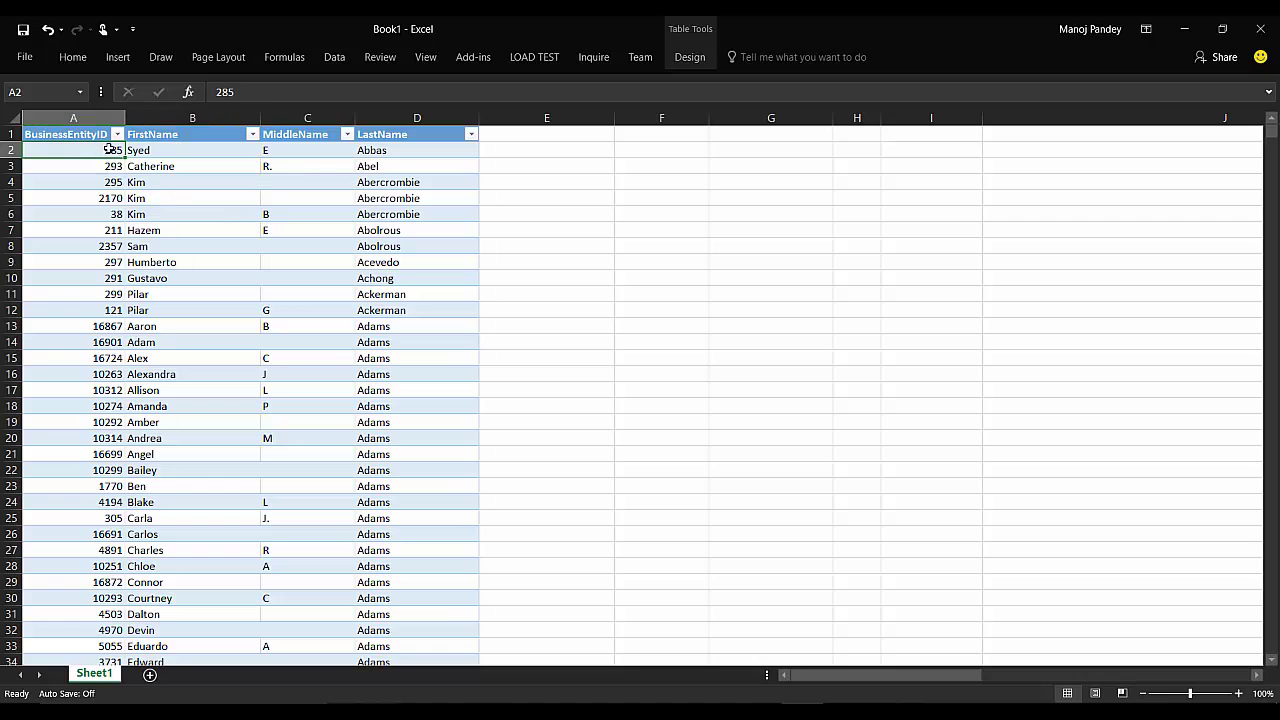
- Copy ID 285 from the Excel table onto a new line below the SELECT query
{"action": "key", "text": "alt+Tab"}
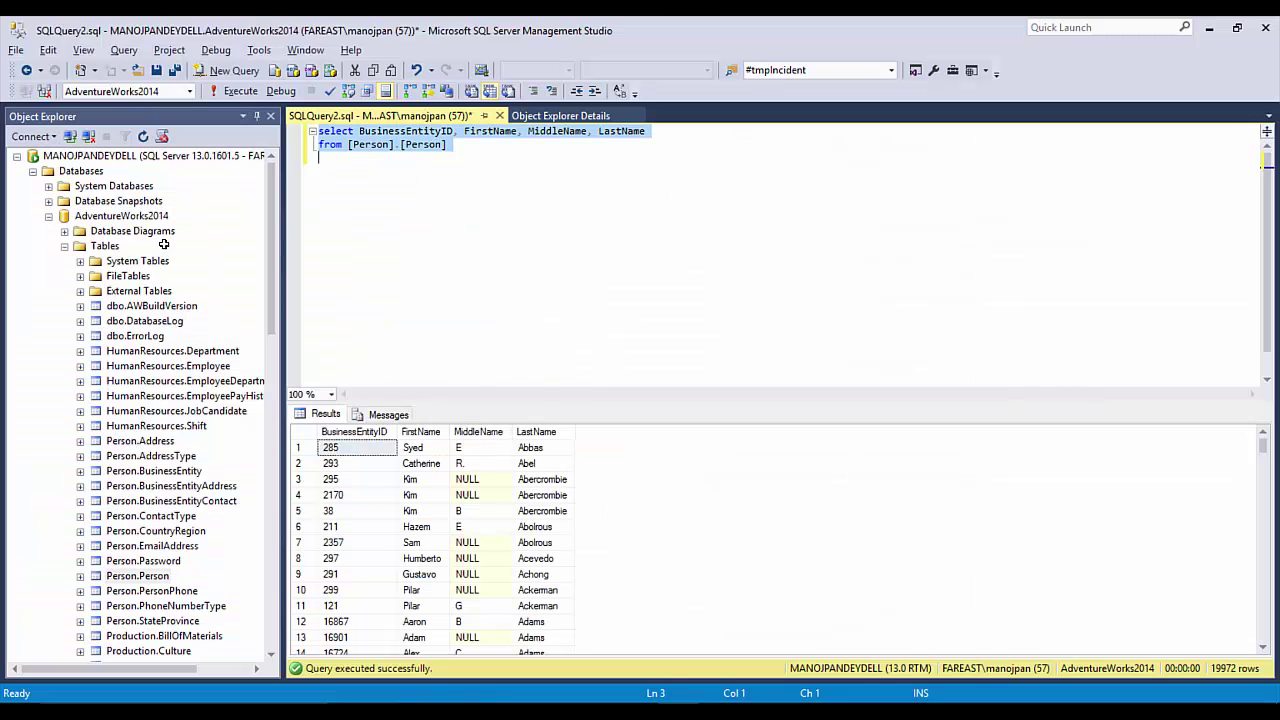
{"action": "key", "text": "alt+Tab"}
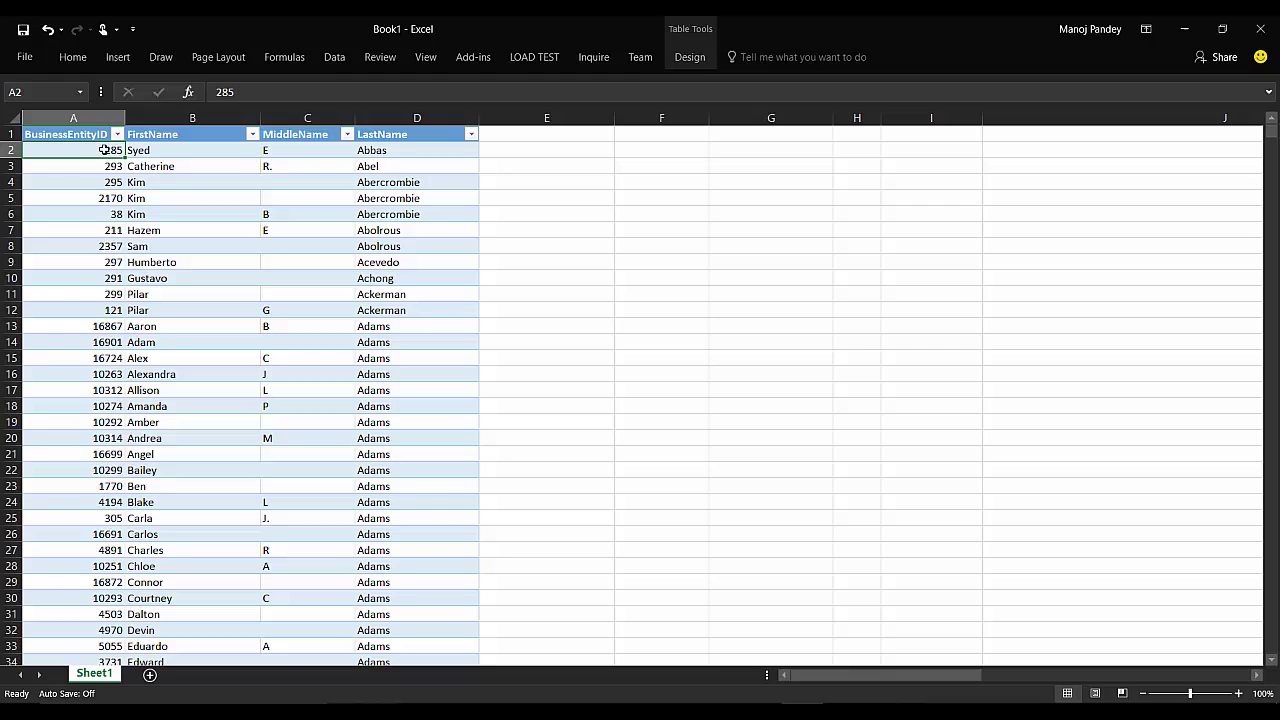
{"action": "right_click", "coordinate": [104, 148]}
{"action": "left_click", "coordinate": [150, 186]}
{"action": "key", "text": "alt+Tab"}
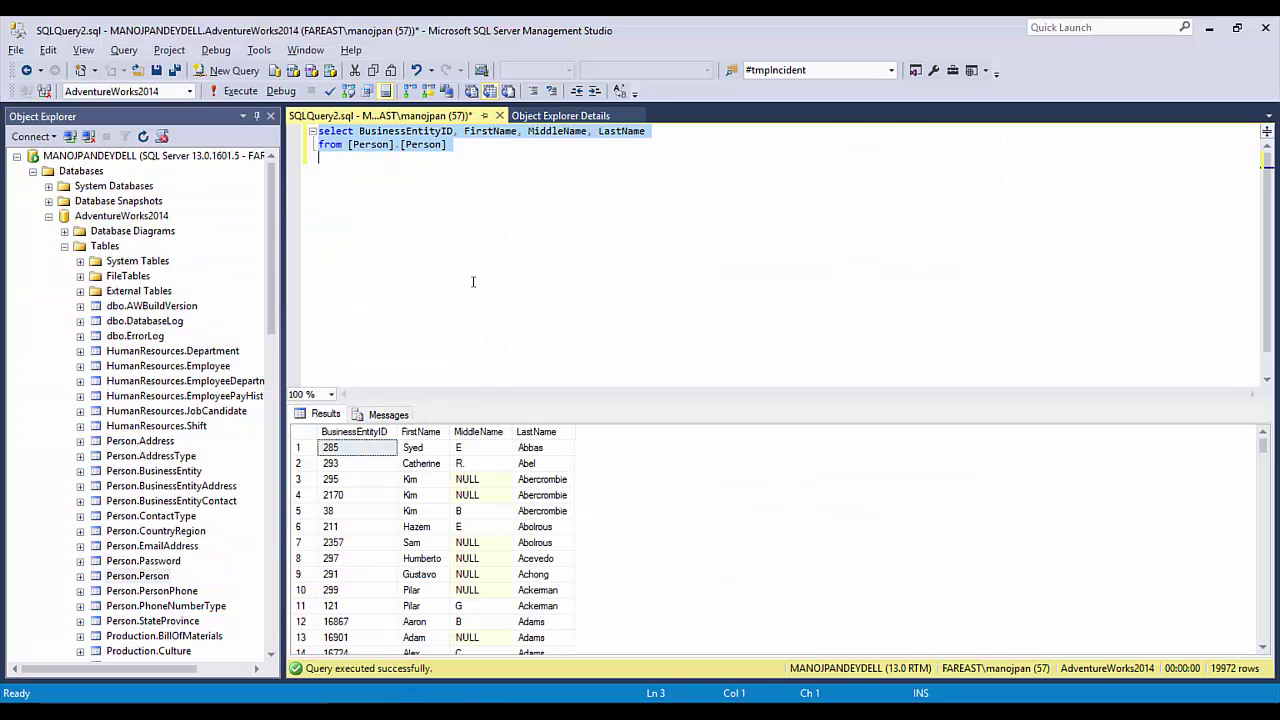
{"action": "left_click", "coordinate": [473, 282]}
{"action": "key", "text": "ctrl+v"}
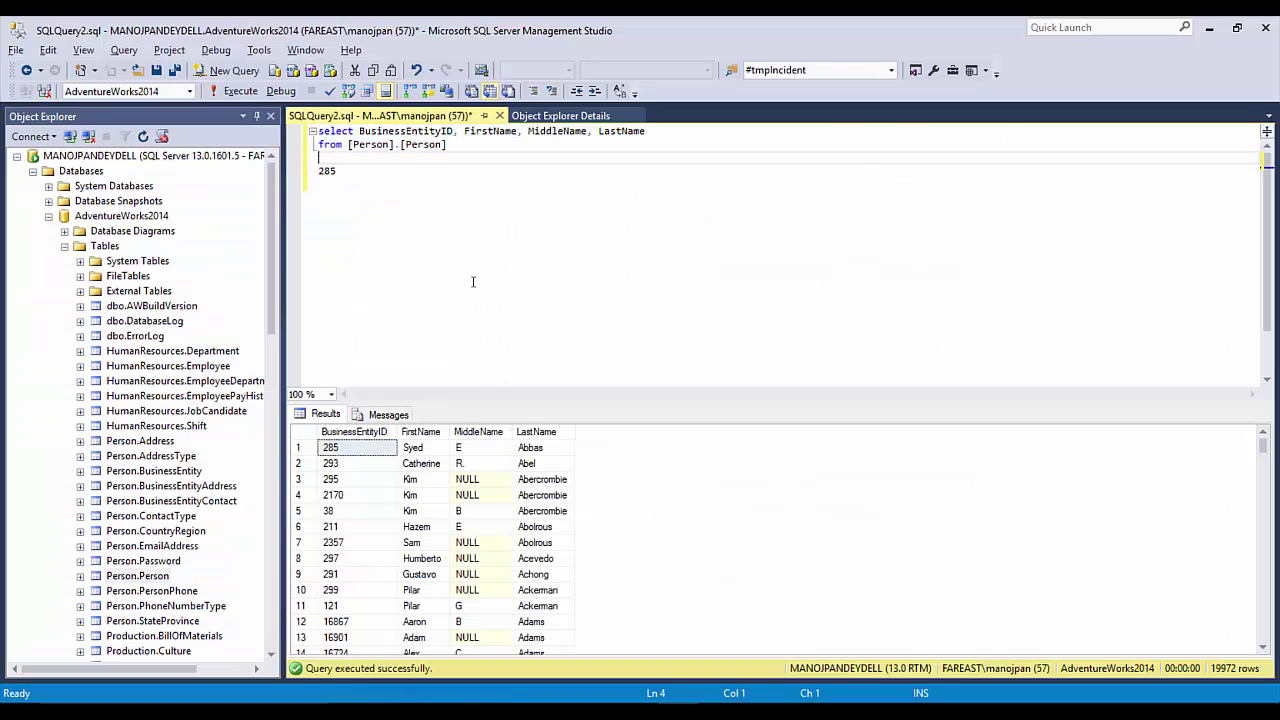
{"action": "key", "text": "Return"}
- Draft an UPDATE [Person].[Person] SET … WHERE statement around the 285 line
{"action": "type", "text": "update"}
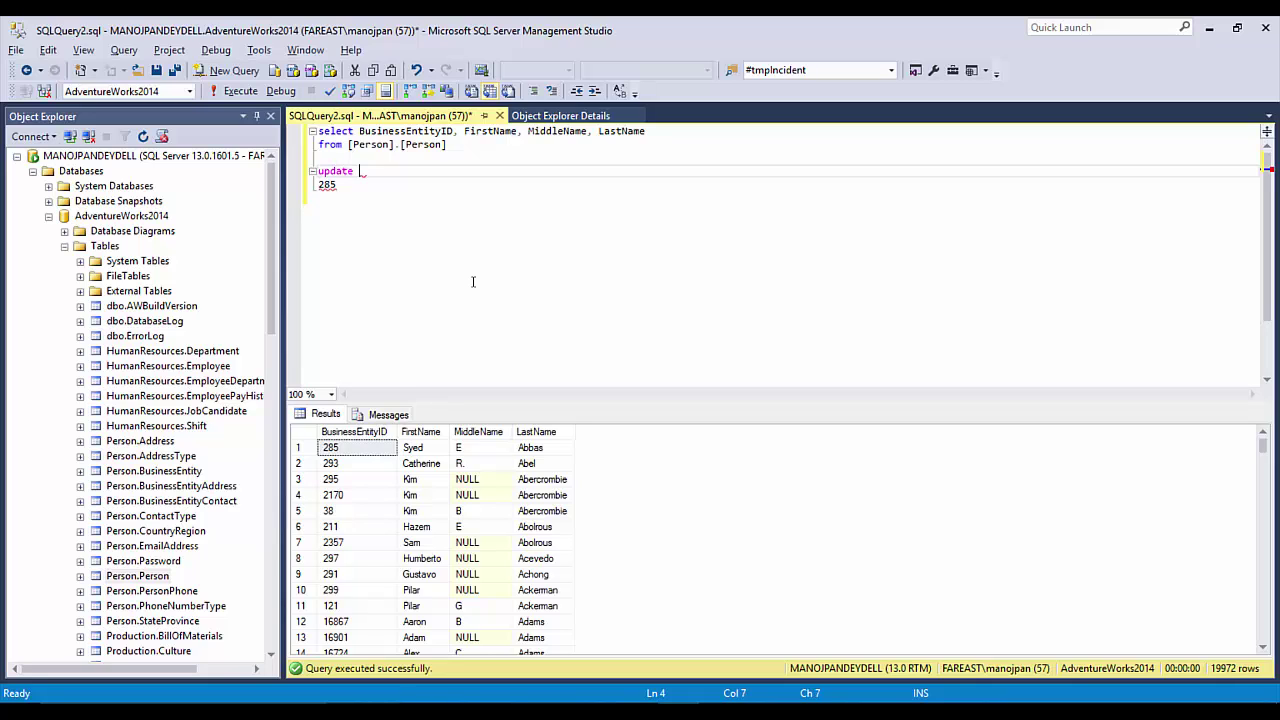
{"action": "key", "text": "Home"}
{"action": "key", "text": "Up"}
{"action": "key", "text": "ctrl+v"}
{"action": "key", "text": "Down"}
{"action": "key", "text": "Return"}
{"action": "type", "text": "set"}
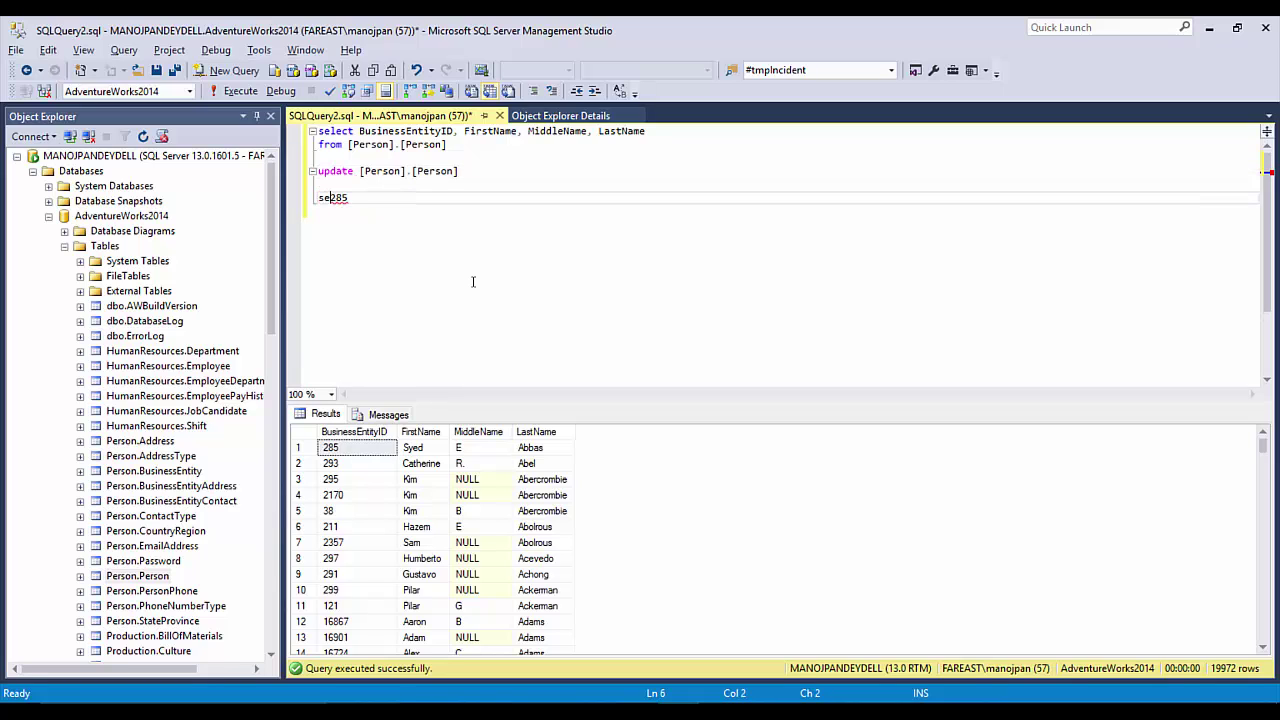
{"action": "key", "text": "Return"}
{"action": "key", "text": "Return"}
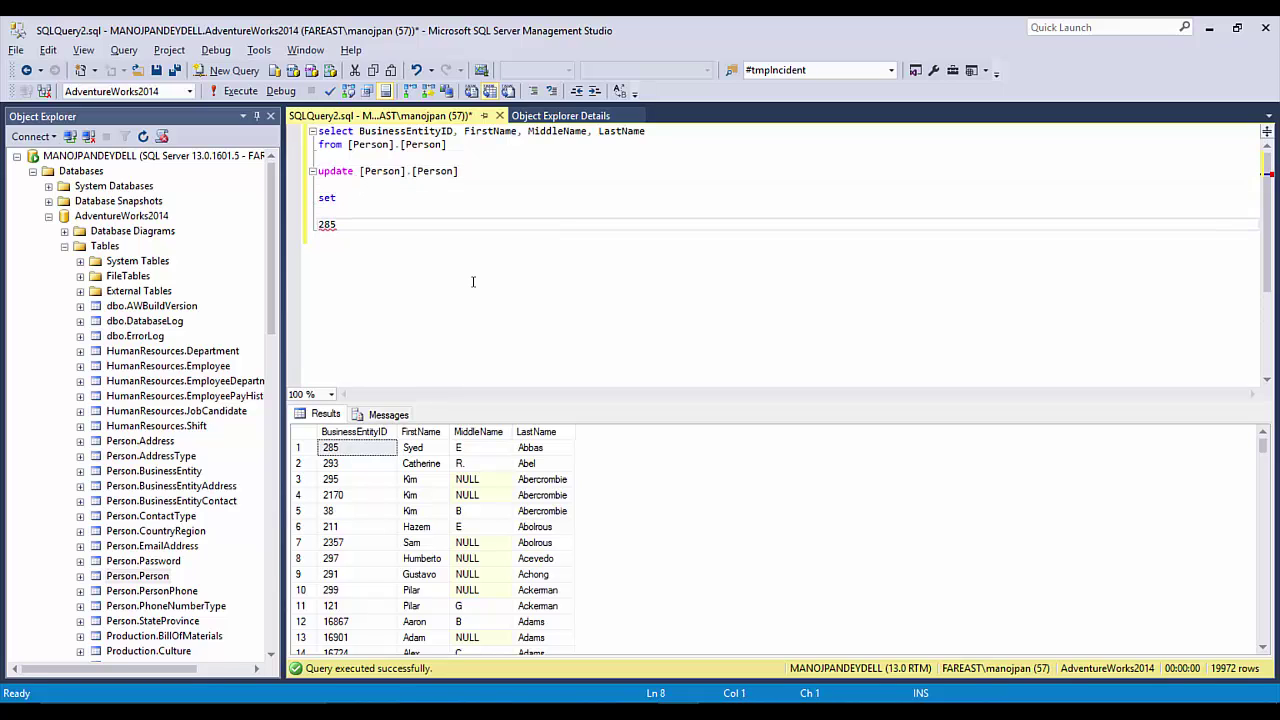
{"action": "type", "text": "where"}
{"action": "left_click", "coordinate": [392, 190]}
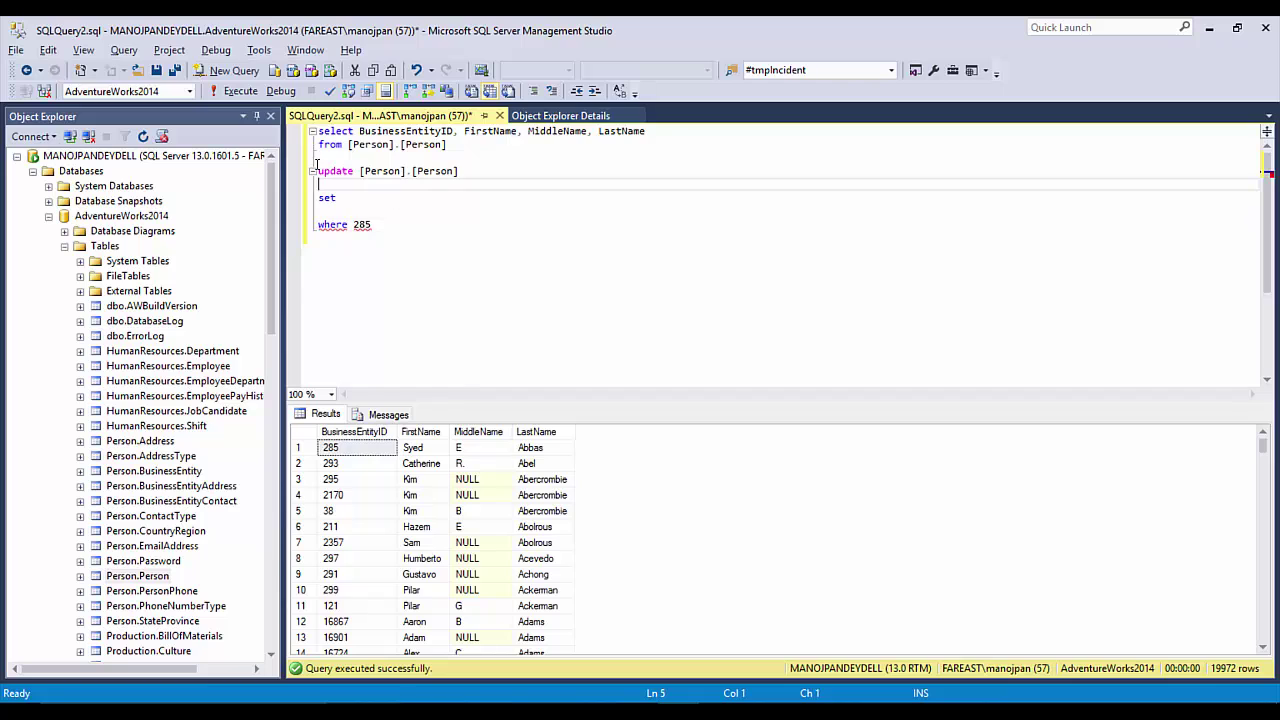
{"action": "key", "text": "Down"}
- Fill the SET clause as MiddleName = 'Z', reusing the column name from the results
{"action": "left_click", "coordinate": [480, 449]}
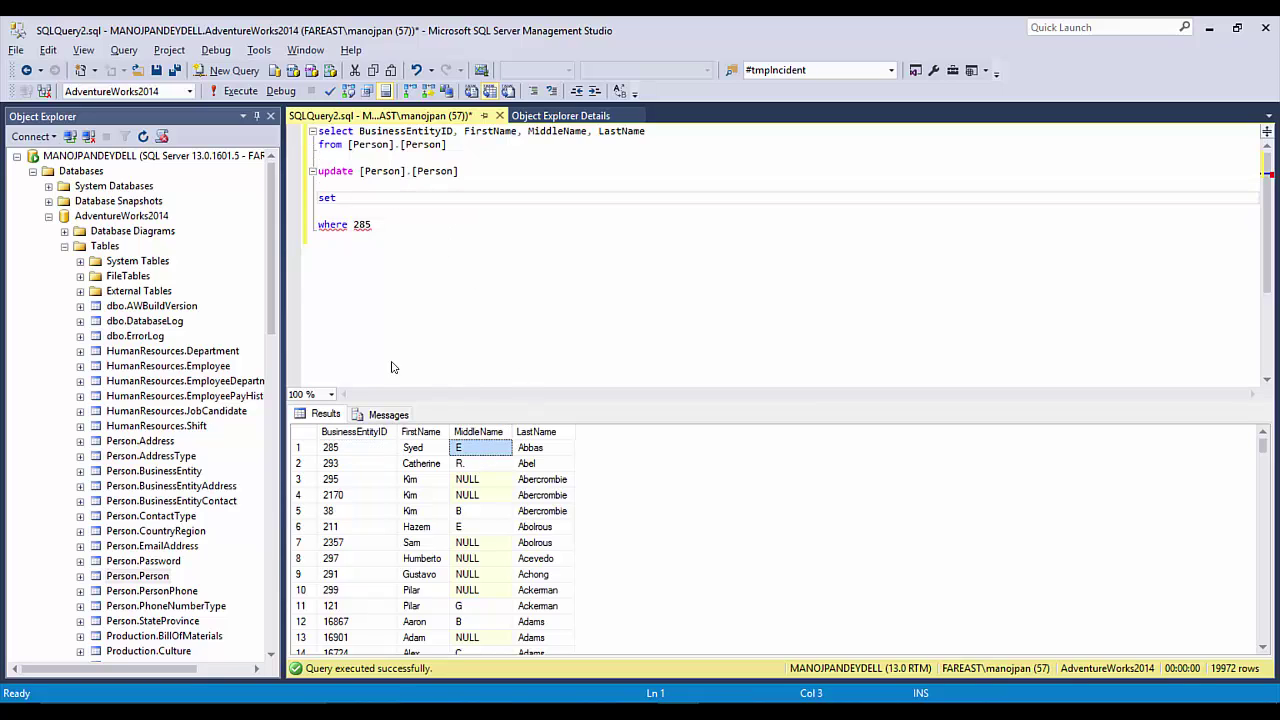
{"action": "right_click", "coordinate": [491, 451]}
{"action": "left_click", "coordinate": [561, 479]}
{"action": "left_click", "coordinate": [375, 198]}
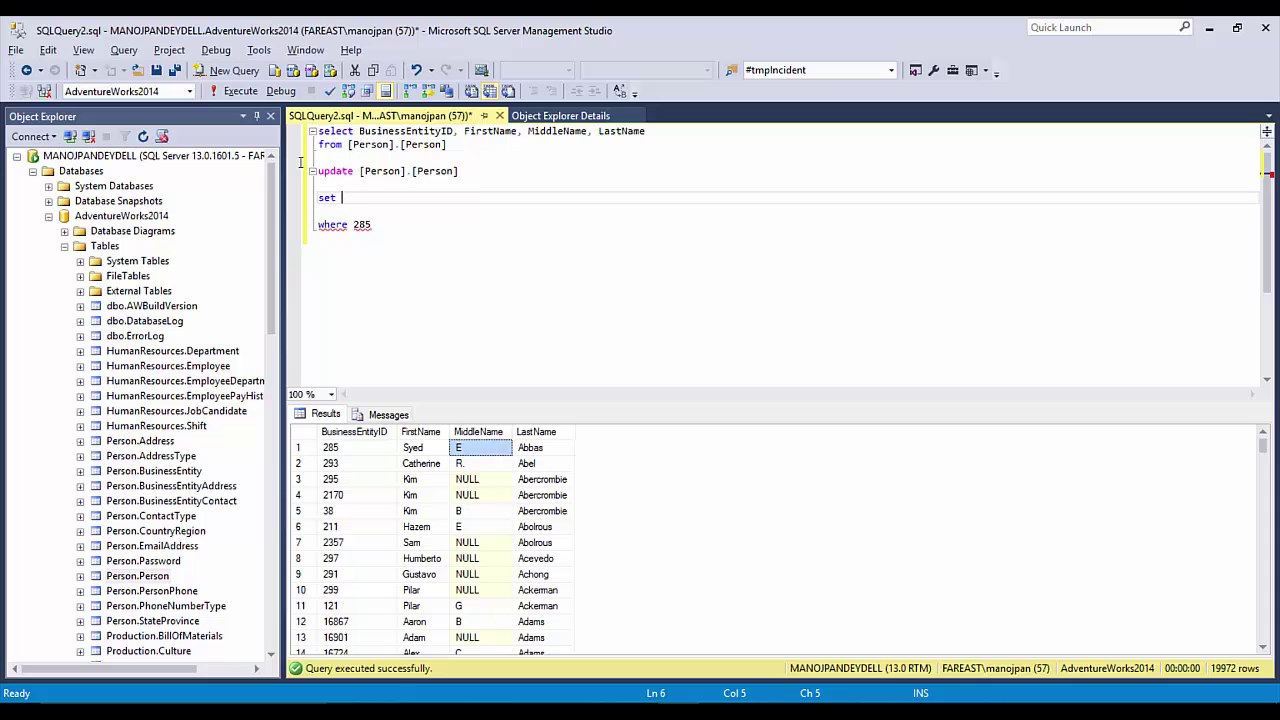
{"action": "key", "text": "ctrl+v"}
{"action": "key", "text": "BackSpace"}
{"action": "key", "text": "BackSpace"}
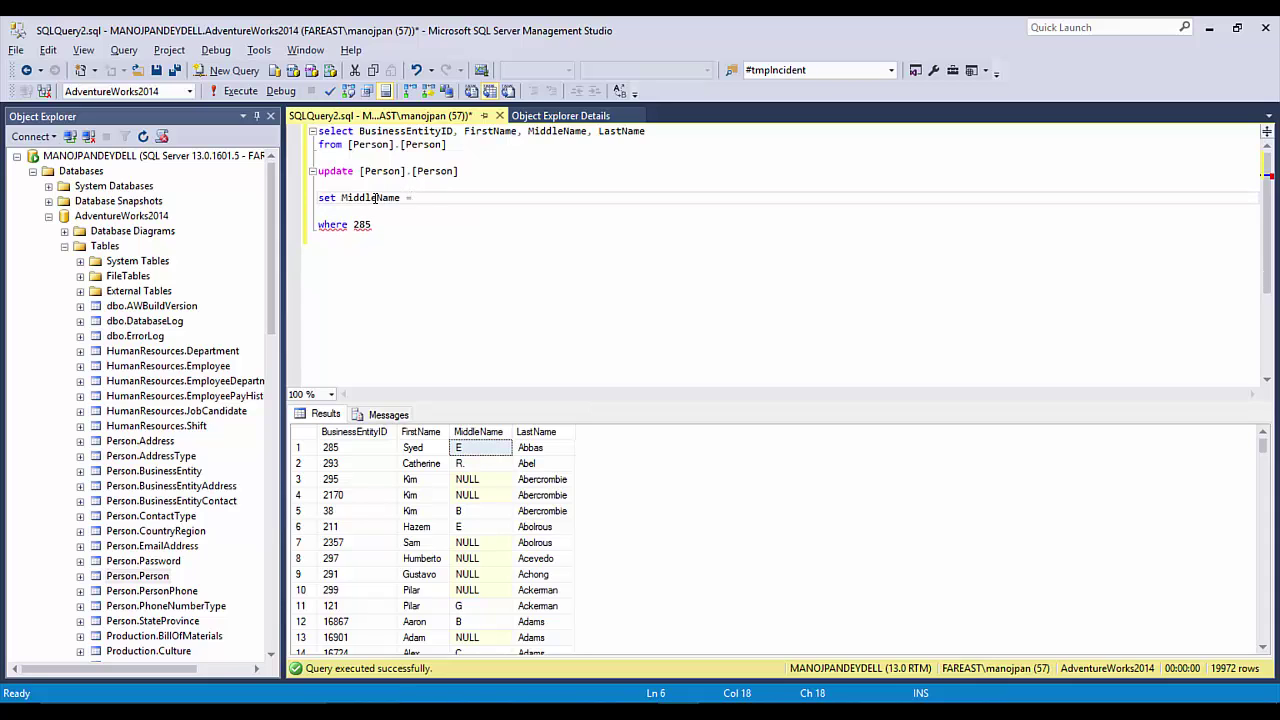
{"action": "type", "text": "''"}
{"action": "key", "text": "Left"}
{"action": "type", "text": "Z"}
- Complete WHERE BusinessEntityID = 285, tidy the blank lines, and execute the update
{"action": "key", "text": "Down"}
{"action": "key", "text": "Down"}
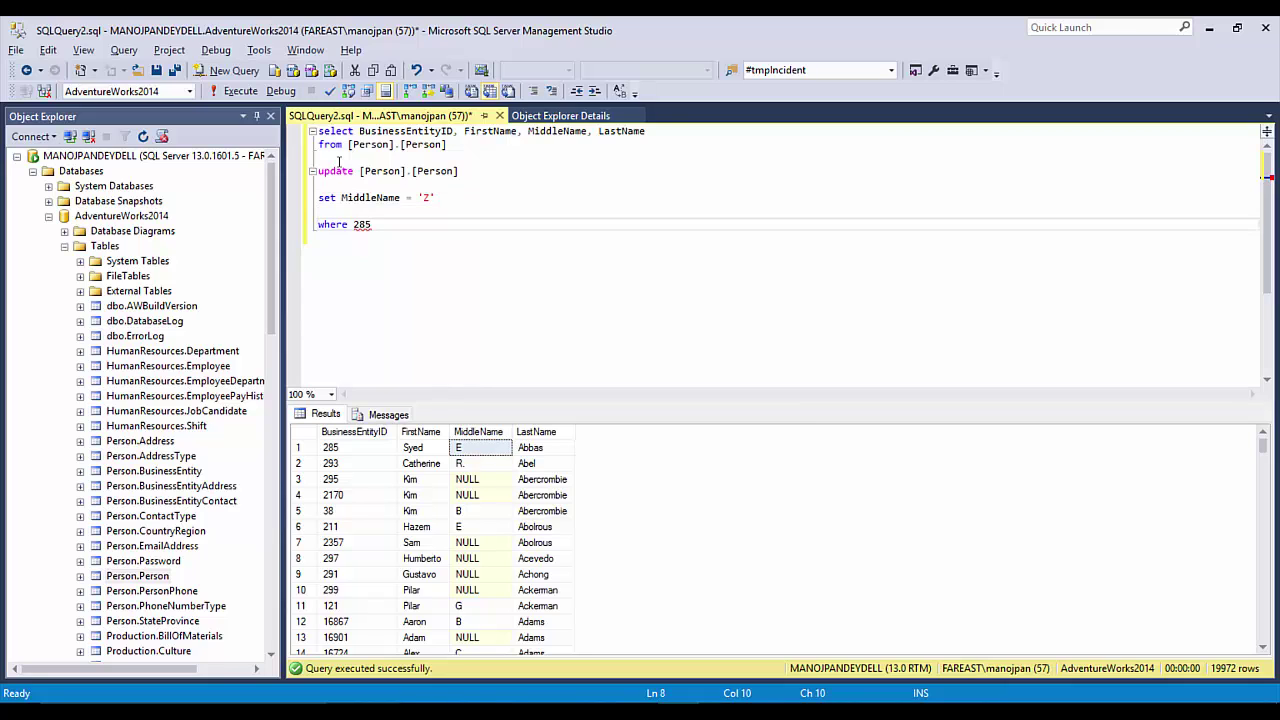
{"action": "double_click", "coordinate": [405, 131]}
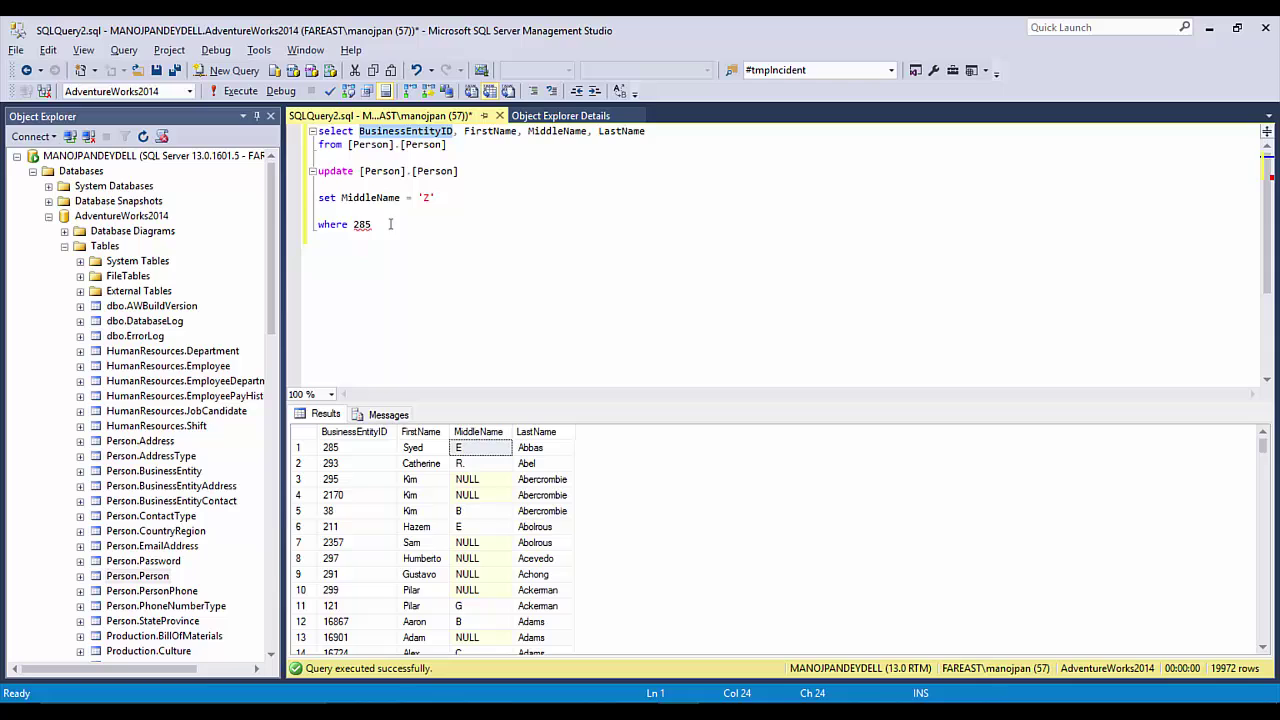
{"action": "left_click", "coordinate": [354, 224]}
{"action": "key", "text": "ctrl+v"}
{"action": "type", "text": "="}
{"action": "key", "text": "Up"}
{"action": "key", "text": "Up"}
{"action": "key", "text": "Up"}
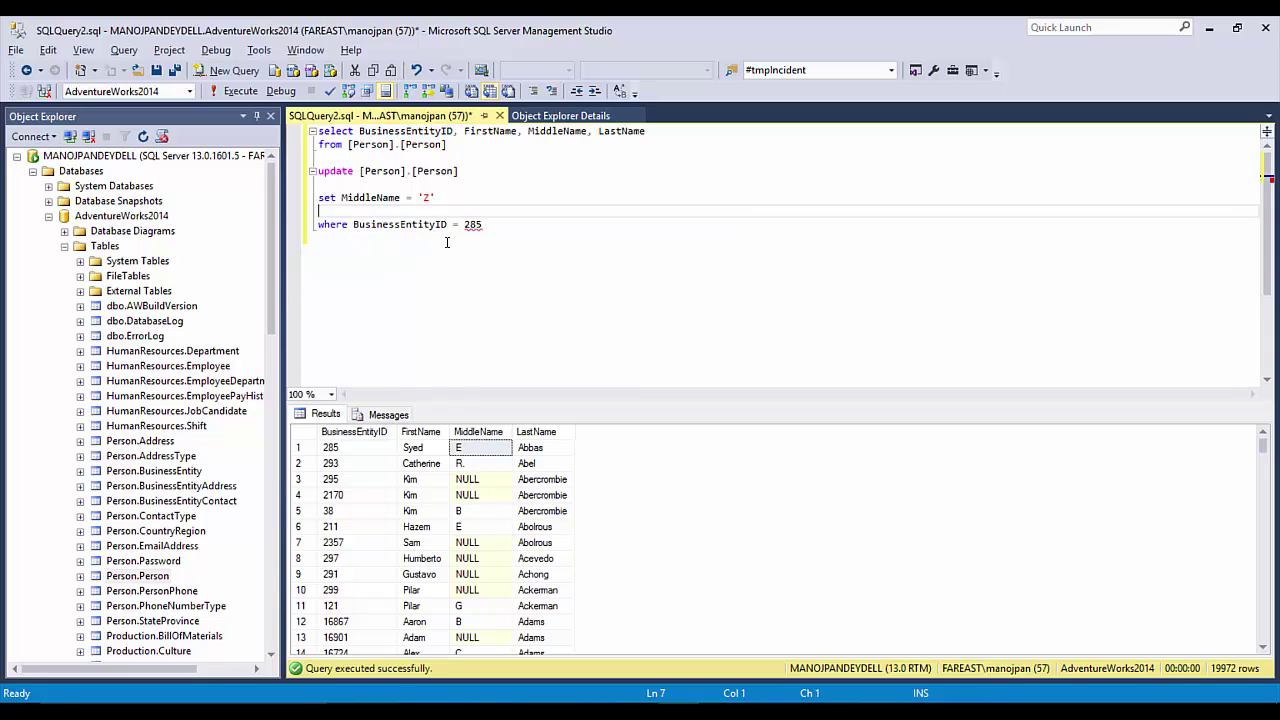
{"action": "key", "text": "Delete"}
{"action": "key", "text": "Down"}
{"action": "key", "text": "Delete"}
{"action": "key", "text": "Down"}
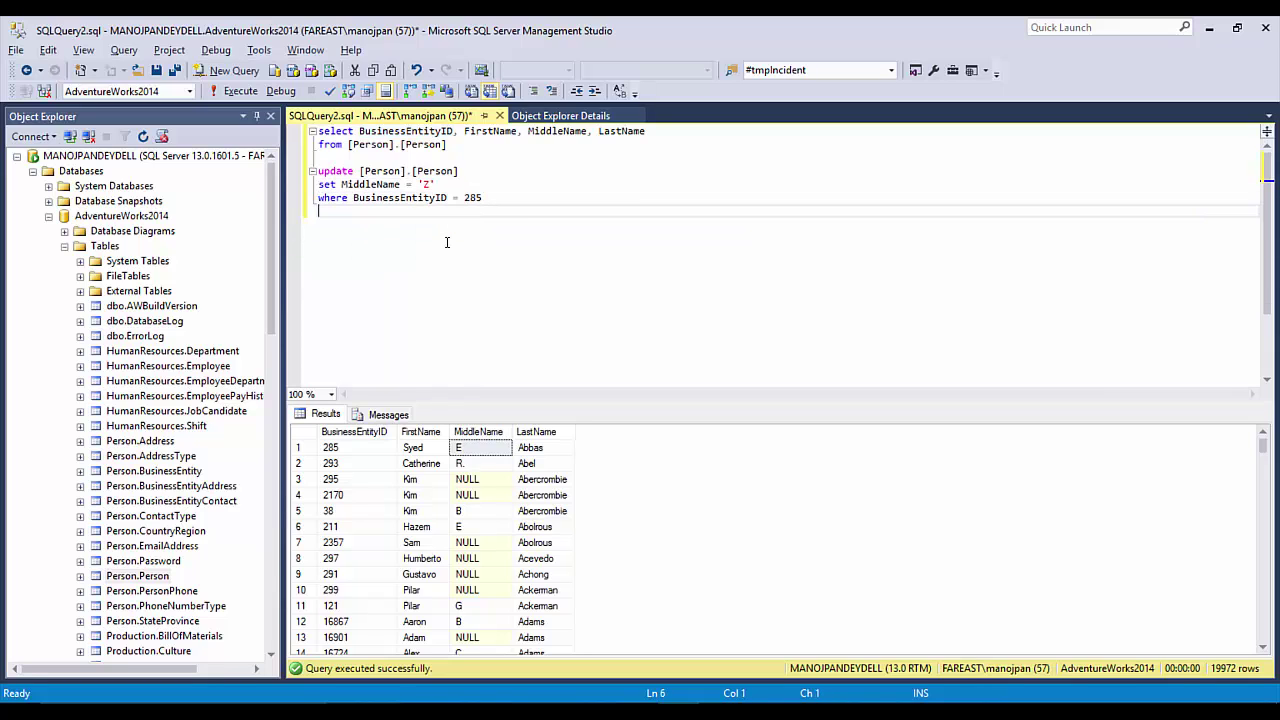
{"action": "key", "text": "shift+Up"}
{"action": "key", "text": "shift+Up"}
{"action": "key", "text": "shift+Up"}
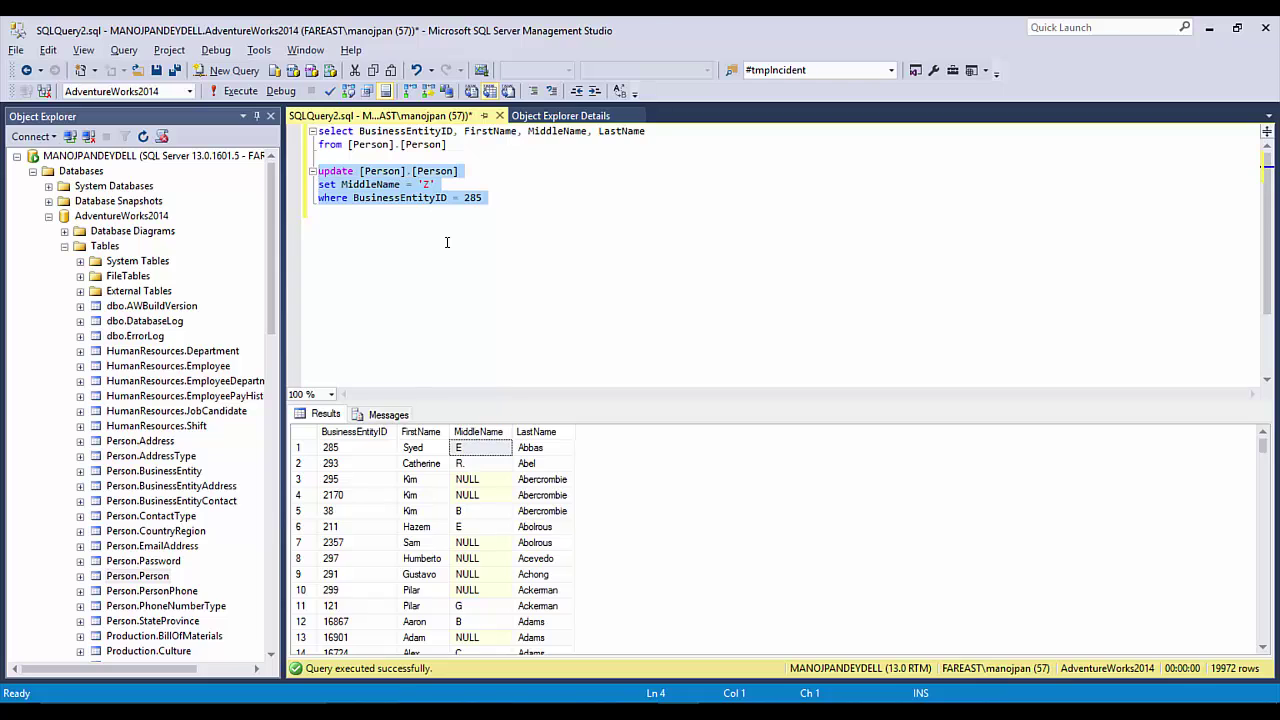
{"action": "key", "text": "F5"}
- Add WHERE BusinessEntityID = 285 to the SELECT query and run it to confirm
{"action": "left_click", "coordinate": [447, 145]}
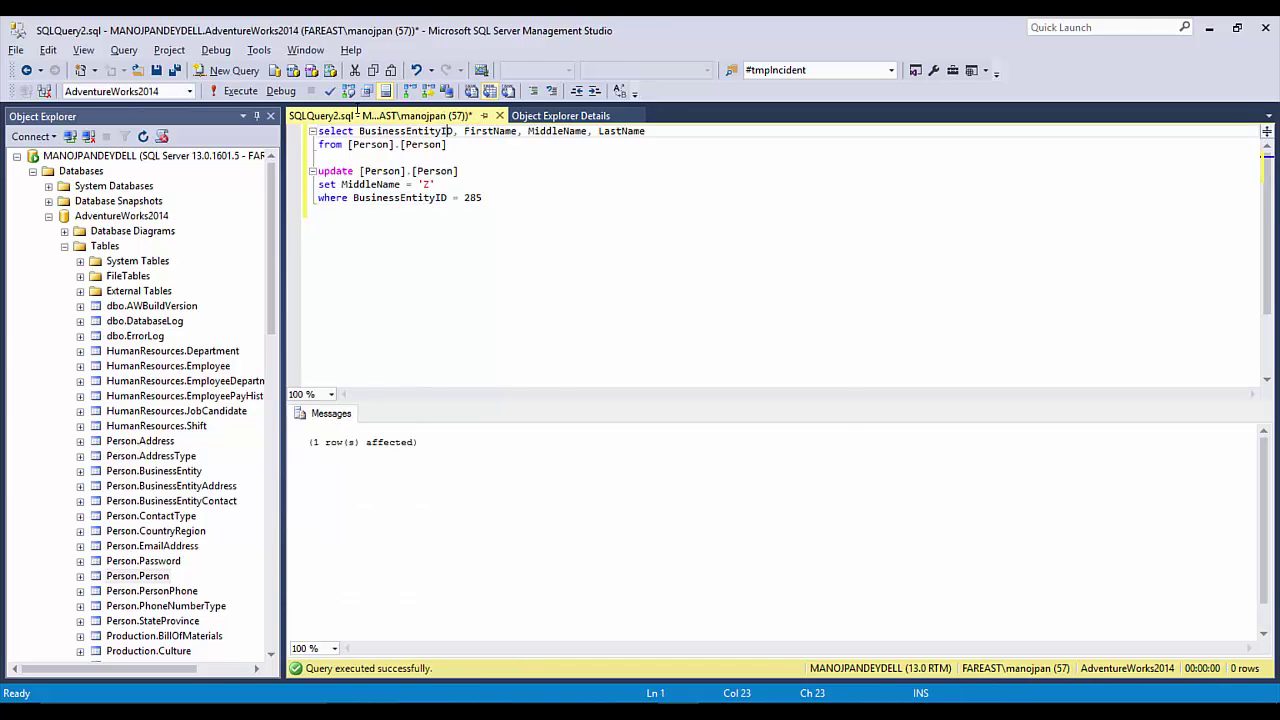
{"action": "left_click_drag", "start_coordinate": [447, 145], "coordinate": [307, 132]}
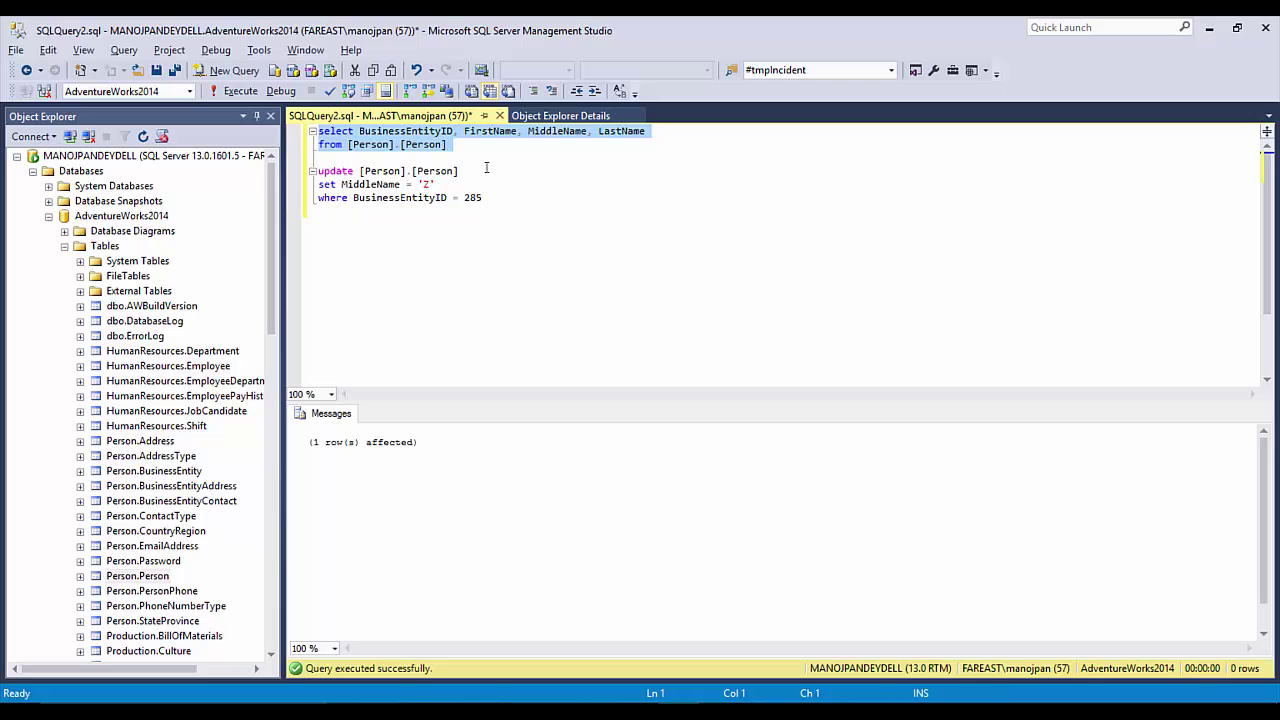
{"action": "left_click_drag", "start_coordinate": [482, 197], "coordinate": [318, 198]}
{"action": "key", "text": "ctrl+c"}
{"action": "left_click", "coordinate": [401, 157]}
{"action": "key", "text": "ctrl+v"}
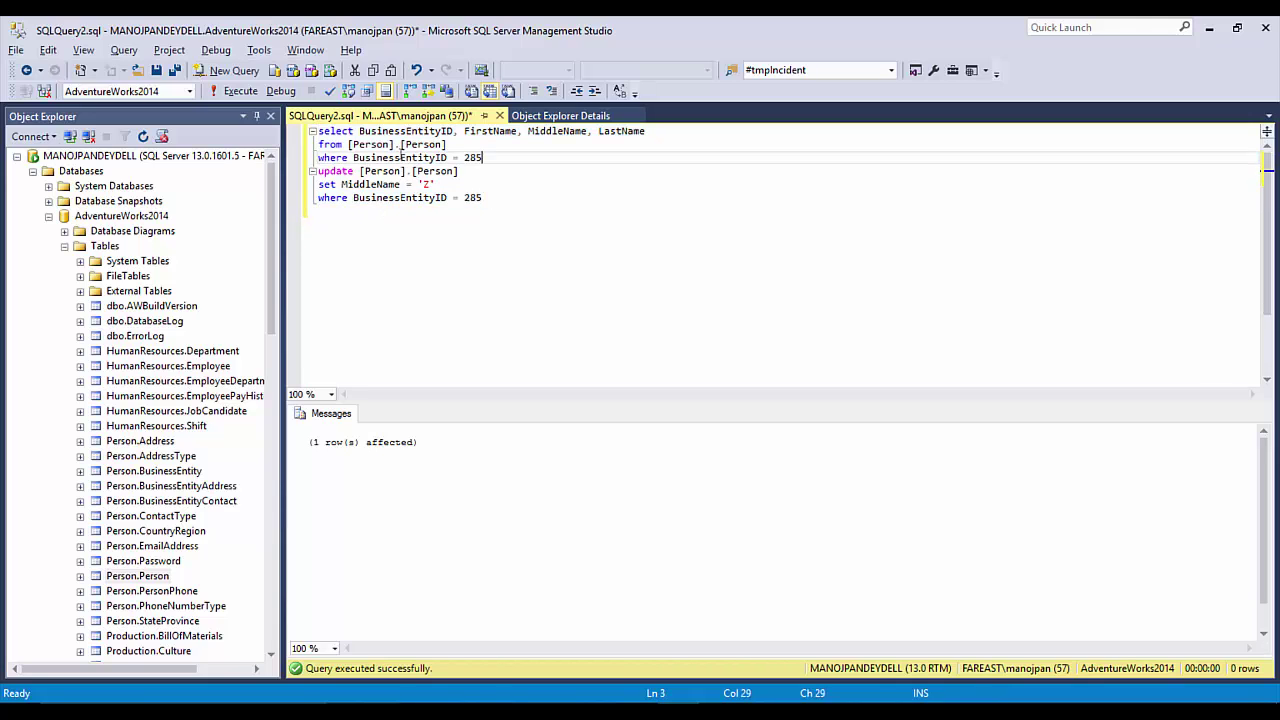
{"action": "key", "text": "Return"}
{"action": "triple_click", "coordinate": [401, 157]}
{"action": "key", "text": "shift+Up"}
{"action": "key", "text": "shift+Up"}
{"action": "key", "text": "shift+Up"}
{"action": "key", "text": "F5"}
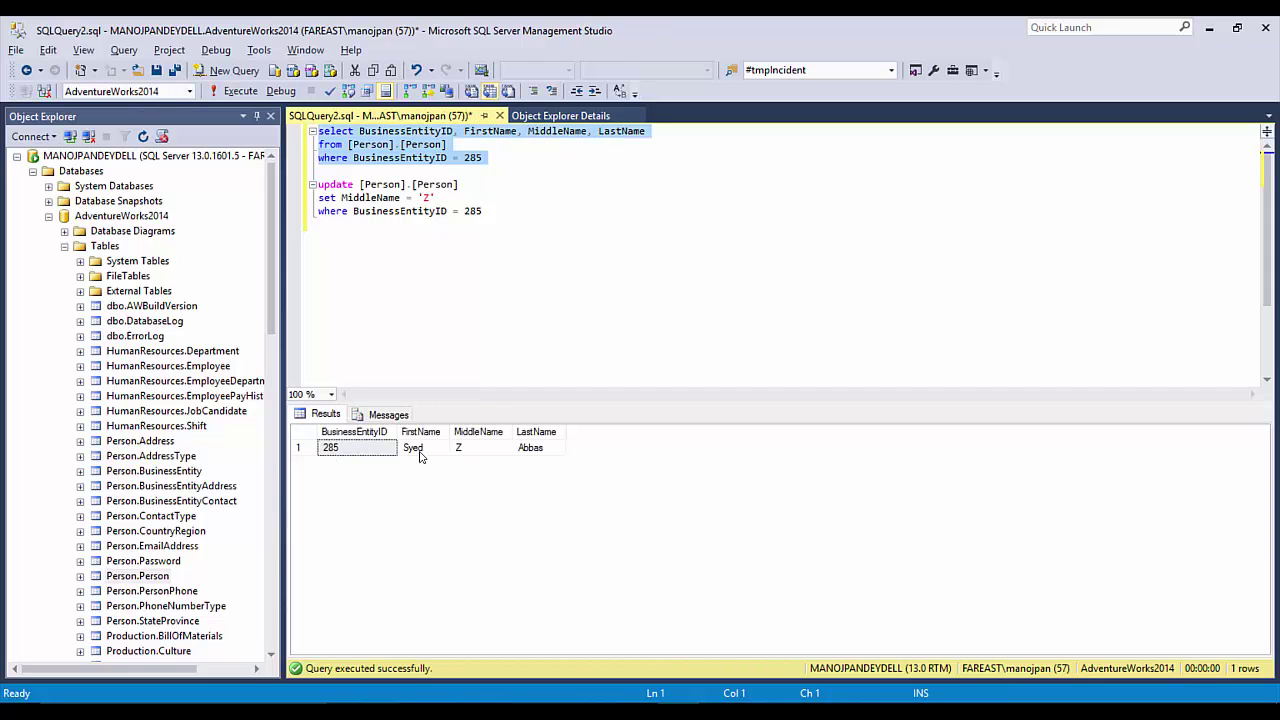
- Refresh the Excel person table and check that ID 285's MiddleName now reads Z
{"action": "key", "text": "alt+Tab"}
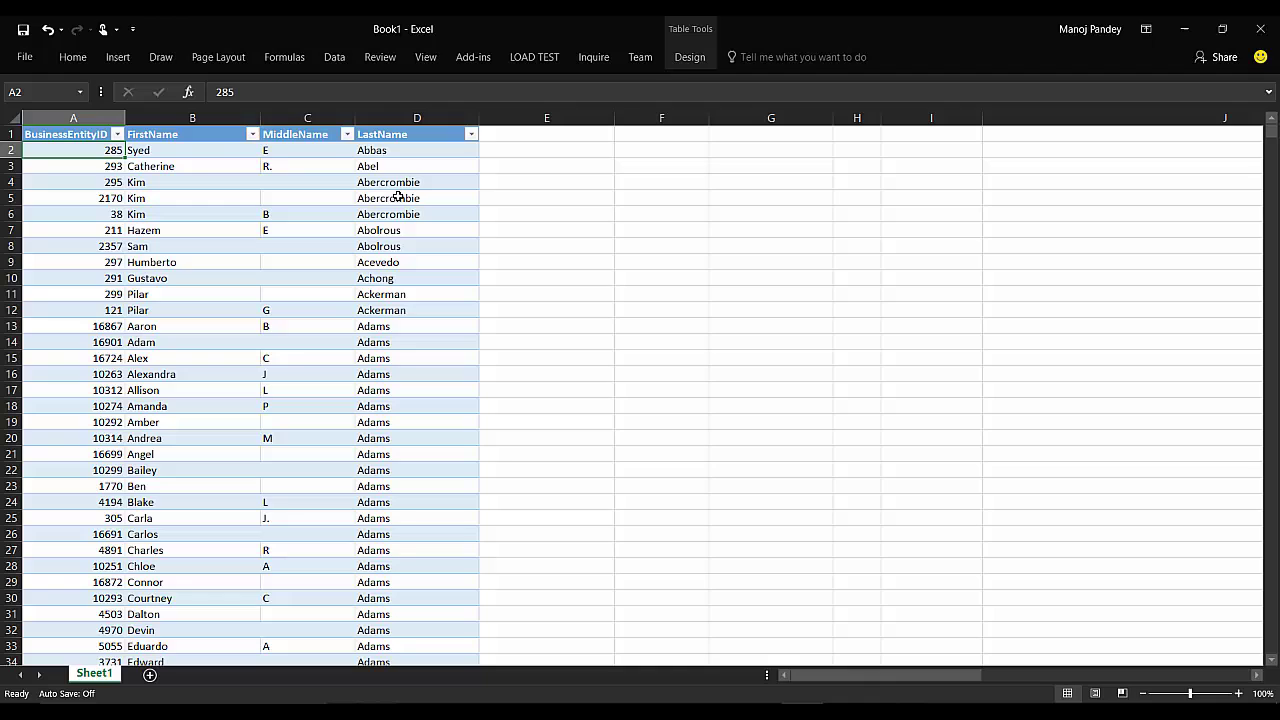
{"action": "left_click", "coordinate": [273, 151]}
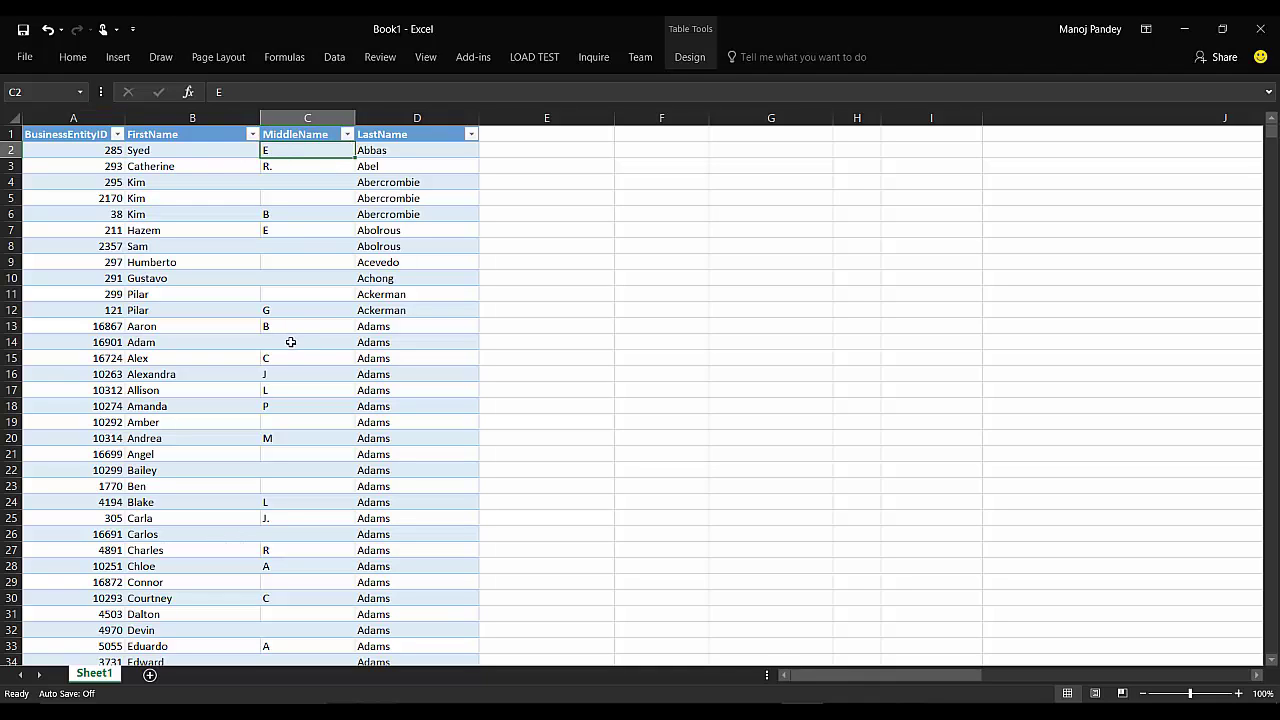
{"action": "right_click", "coordinate": [324, 154]}
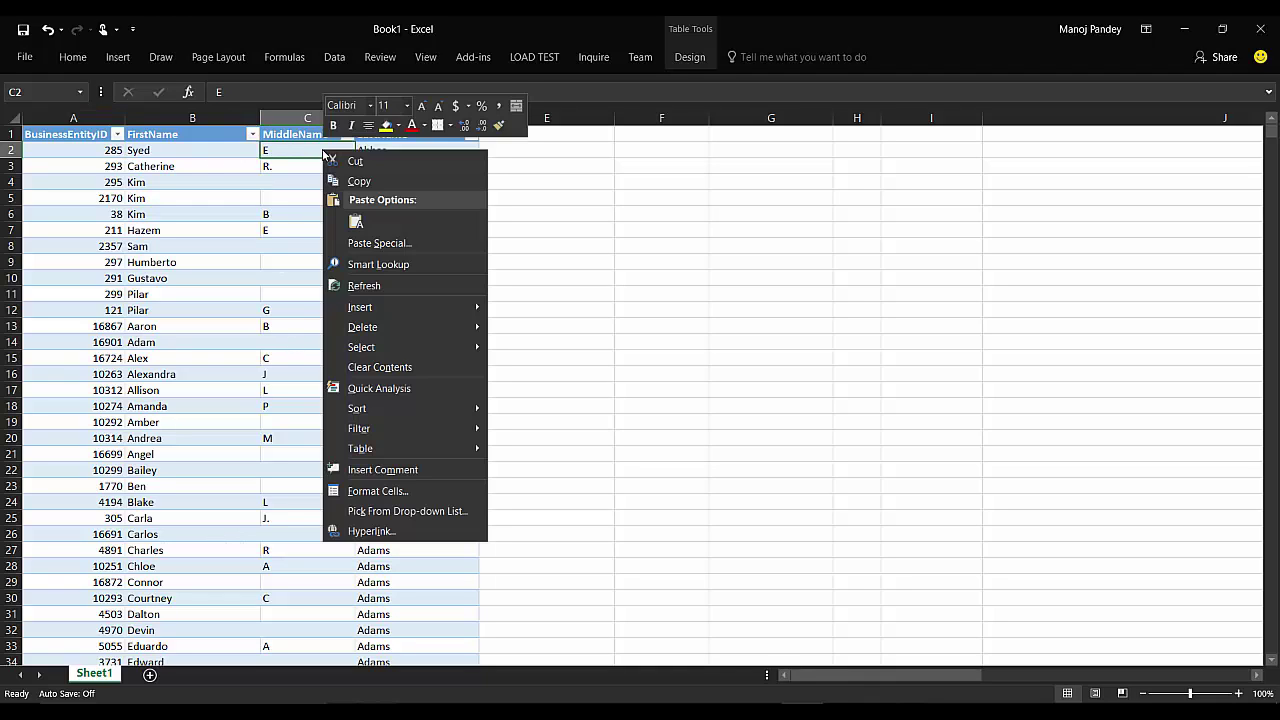
{"action": "left_click", "coordinate": [374, 289]}
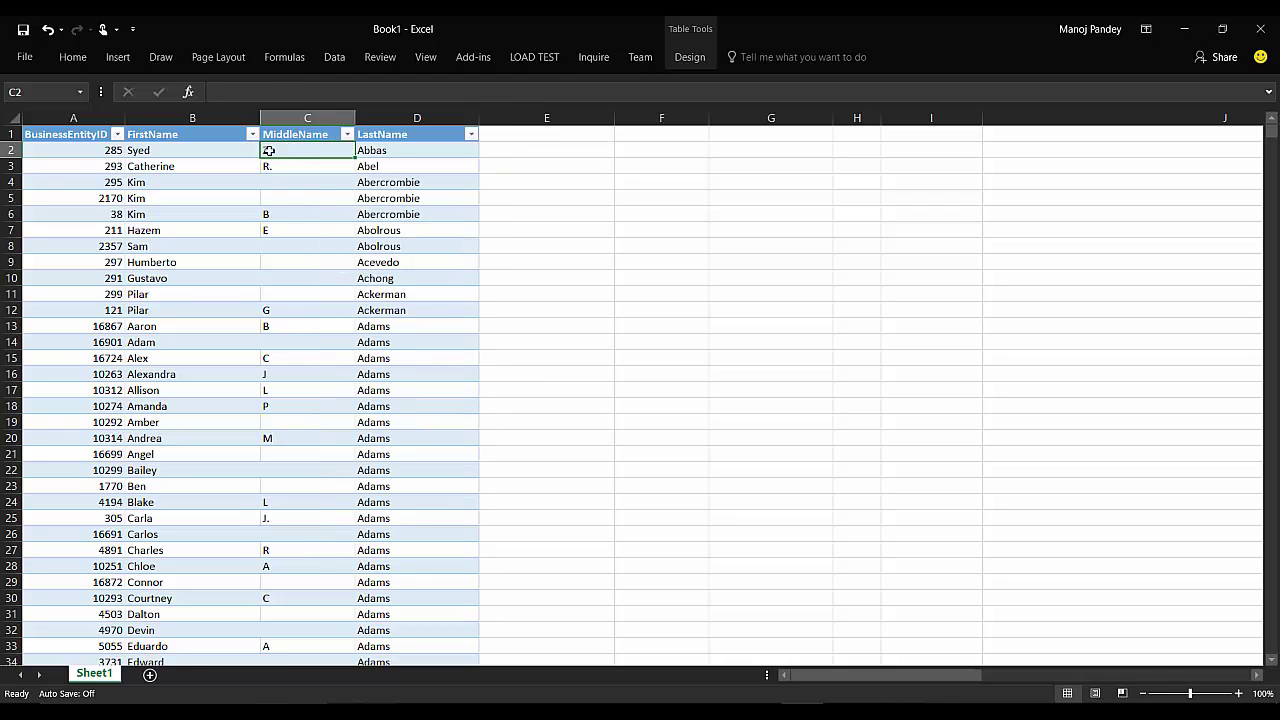
{"action": "key", "text": "ctrl+z"}
{"action": "key", "text": "ctrl+z"}
{"action": "left_click", "coordinate": [103, 153]}
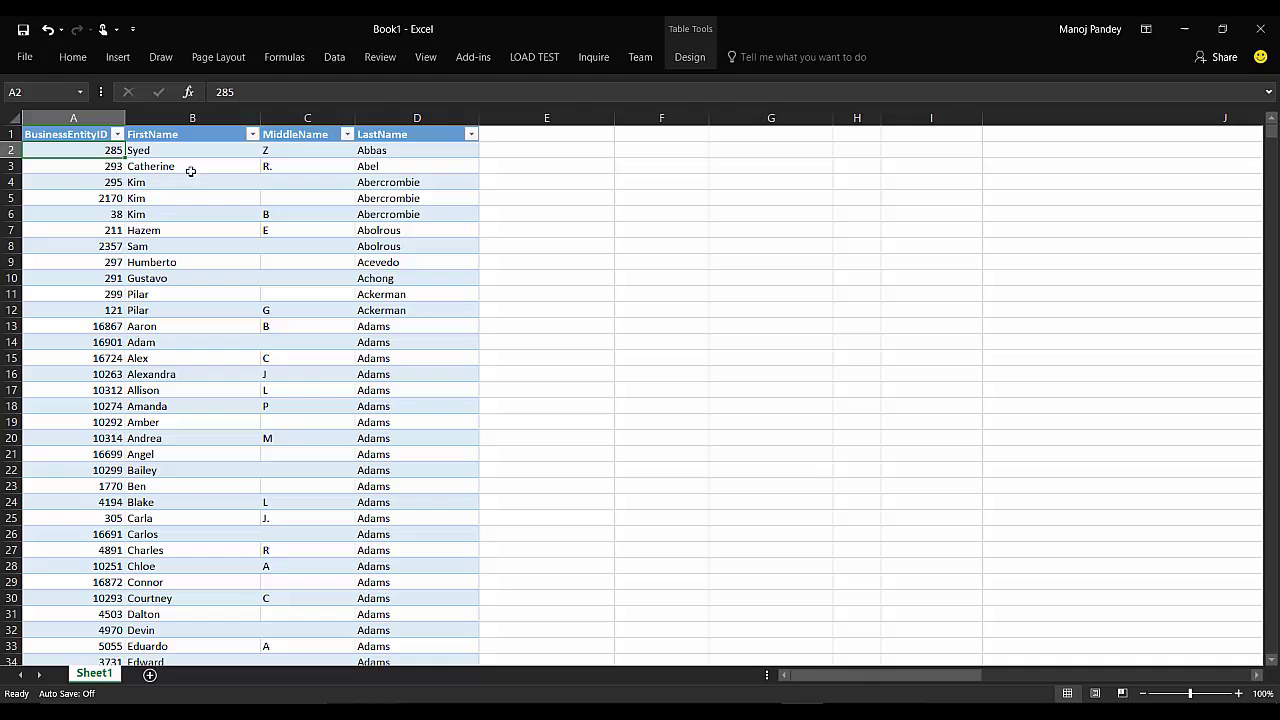
{"action": "left_click", "coordinate": [13, 117]}
{"action": "left_click", "coordinate": [73, 198]}
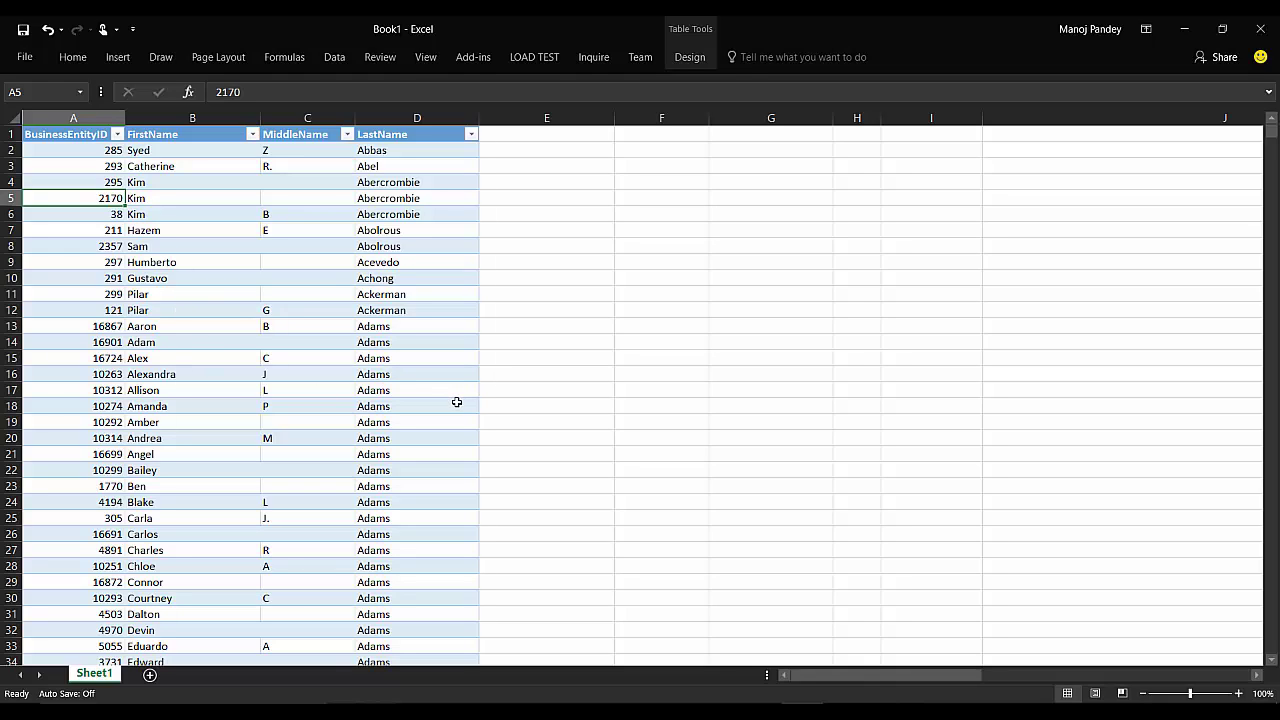
{"action": "key", "text": "Up"}
{"action": "key", "text": "Up"}
{"action": "key", "text": "Up"}
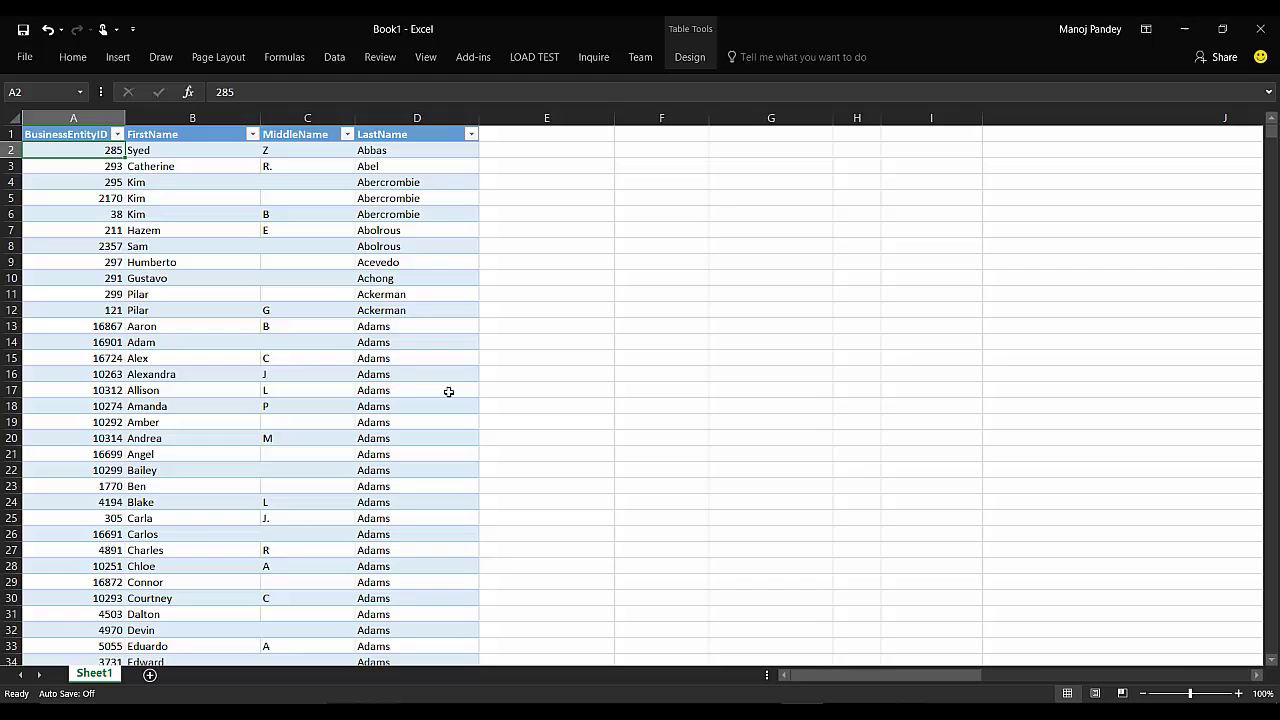